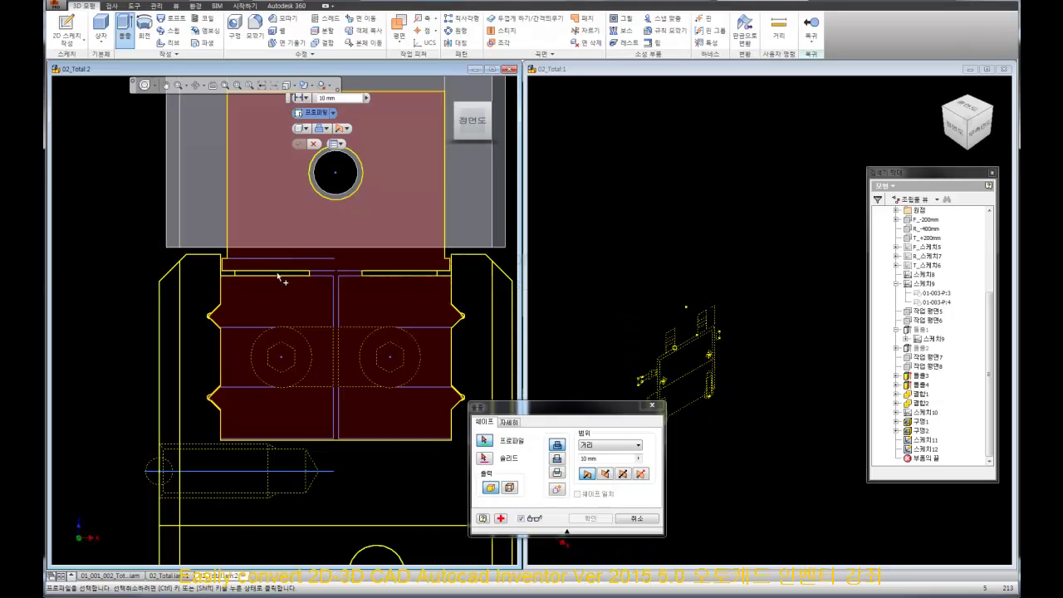
# - Zoom in on the clamp layout where the 10 mm extrusion of the thin strip is set up
pyautogui.scroll(2, 327, 290)
# - Cancel the 10 mm thin-strip extrusion so no new feature is created
pyautogui.scroll(2, 330, 282)
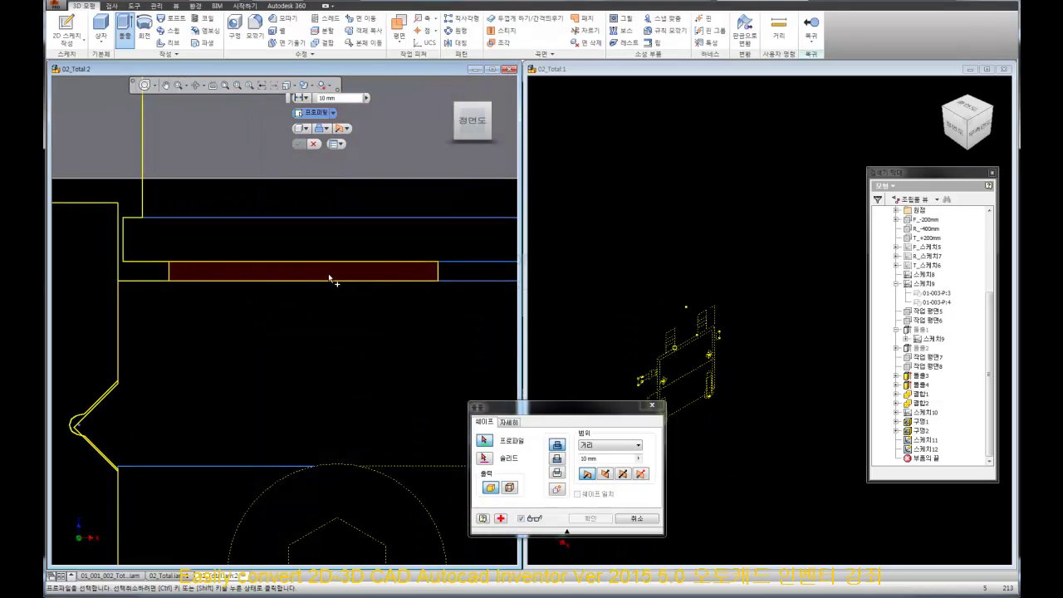
pyautogui.scroll(-3, 330, 283)
pyautogui.scroll(-2, 432, 282)
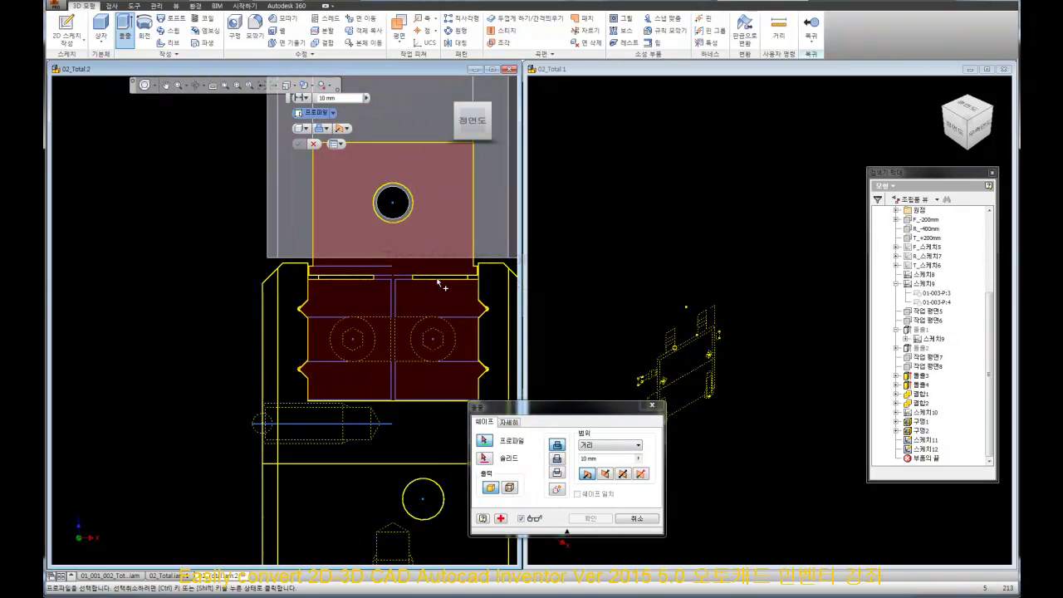
pyautogui.scroll(-2, 359, 266)
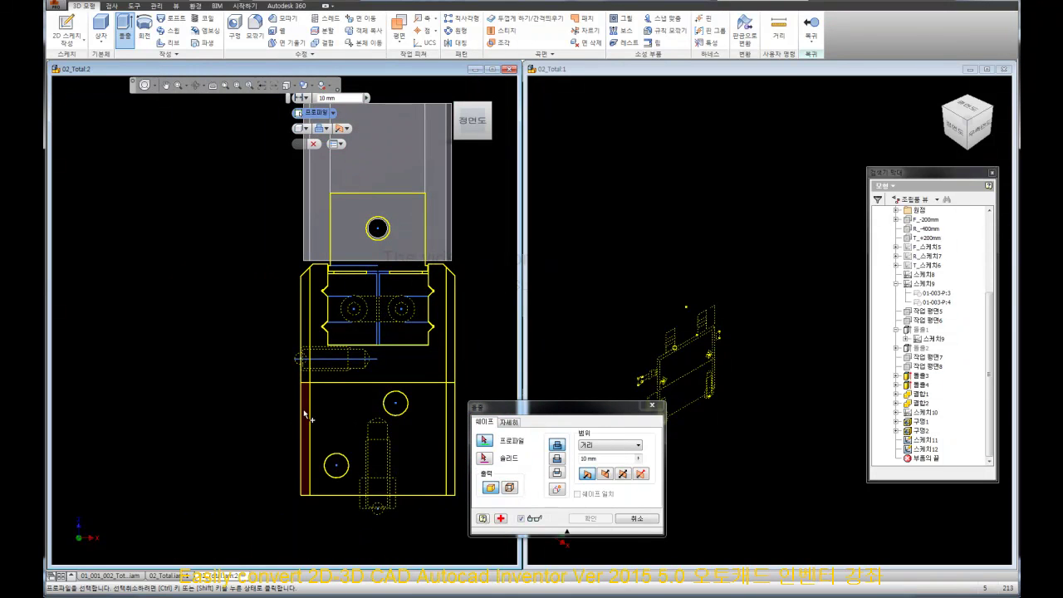
pyautogui.rightClick(493, 350)
pyautogui.click(481, 336)
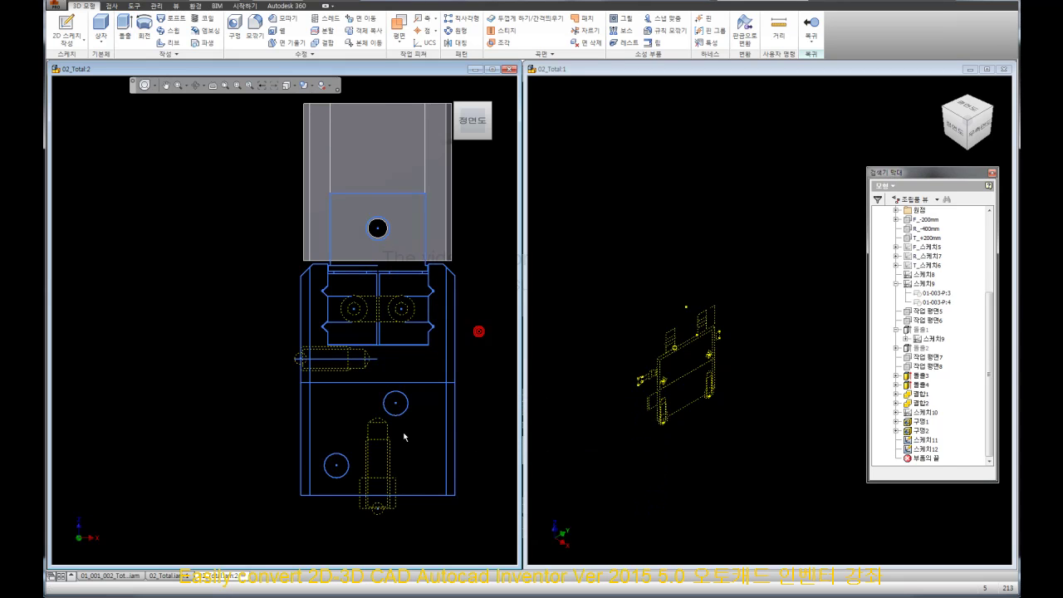
pyautogui.scroll(1, 399, 432)
pyautogui.scroll(1, 378, 419)
pyautogui.scroll(-1, 365, 413)
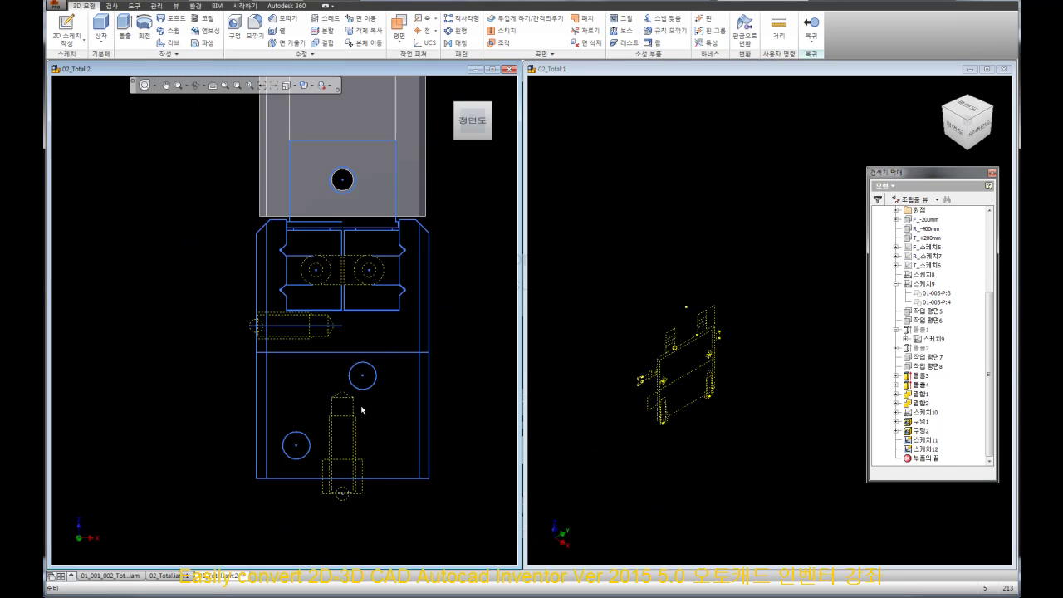
pyautogui.scroll(2, 328, 352)
pyautogui.click(348, 306)
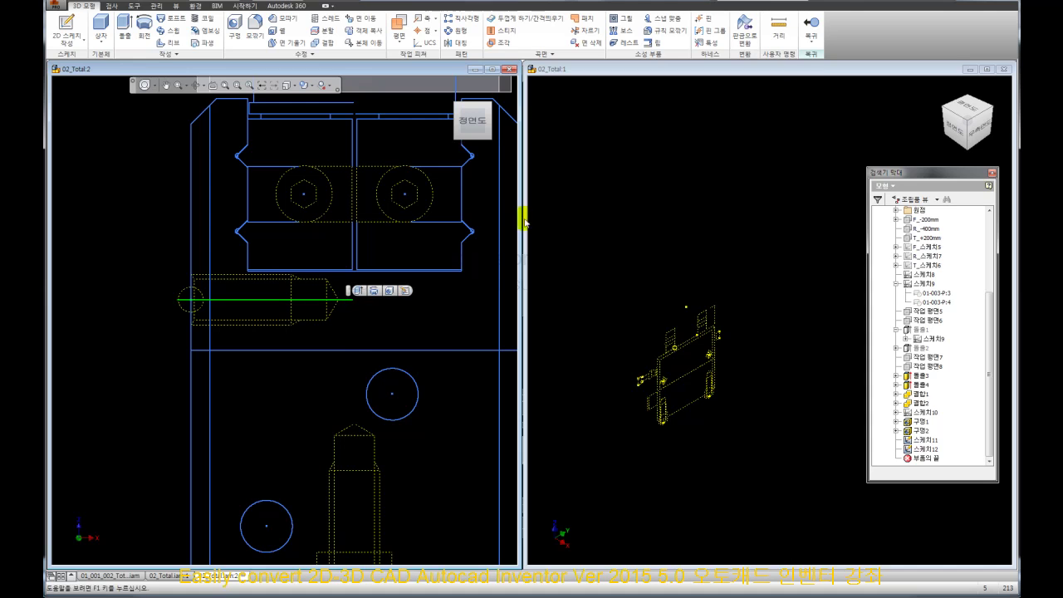
pyautogui.rightClick(450, 308)
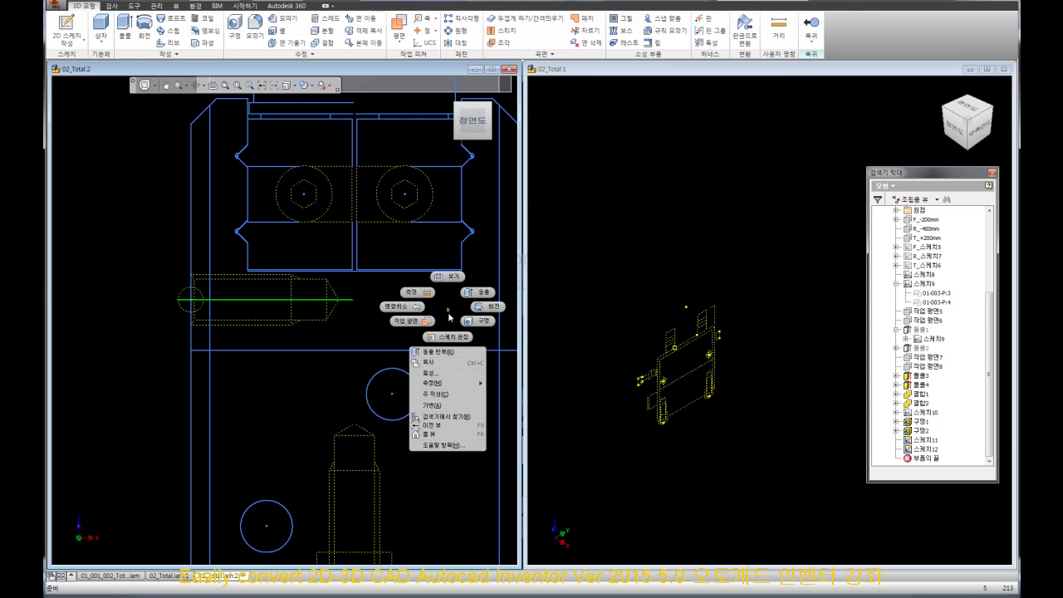
pyautogui.click(448, 308)
pyautogui.rightClick(347, 305)
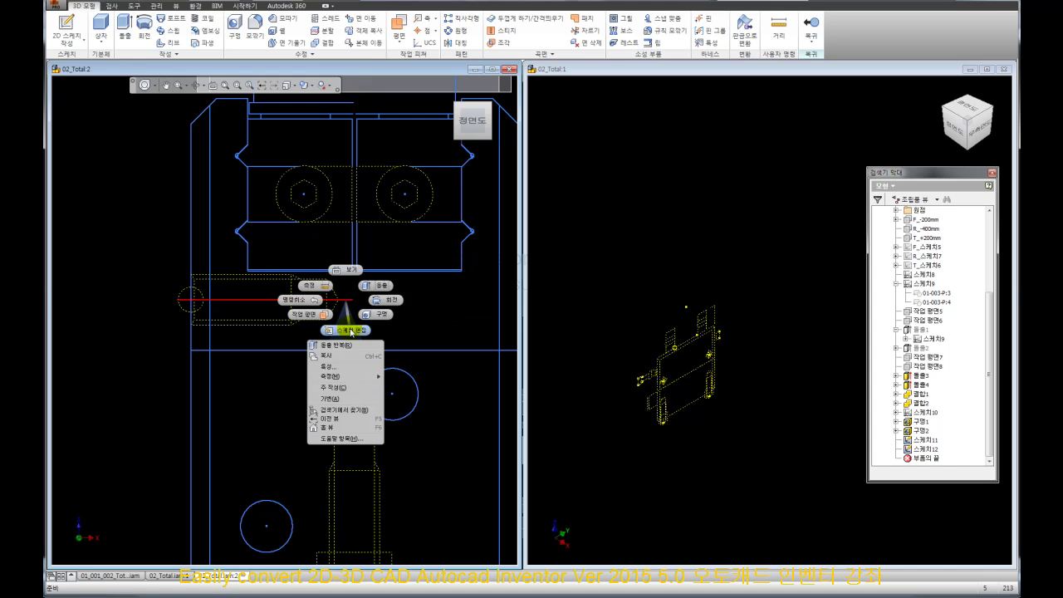
pyautogui.click(349, 330)
pyautogui.rightClick(347, 303)
pyautogui.click(398, 303)
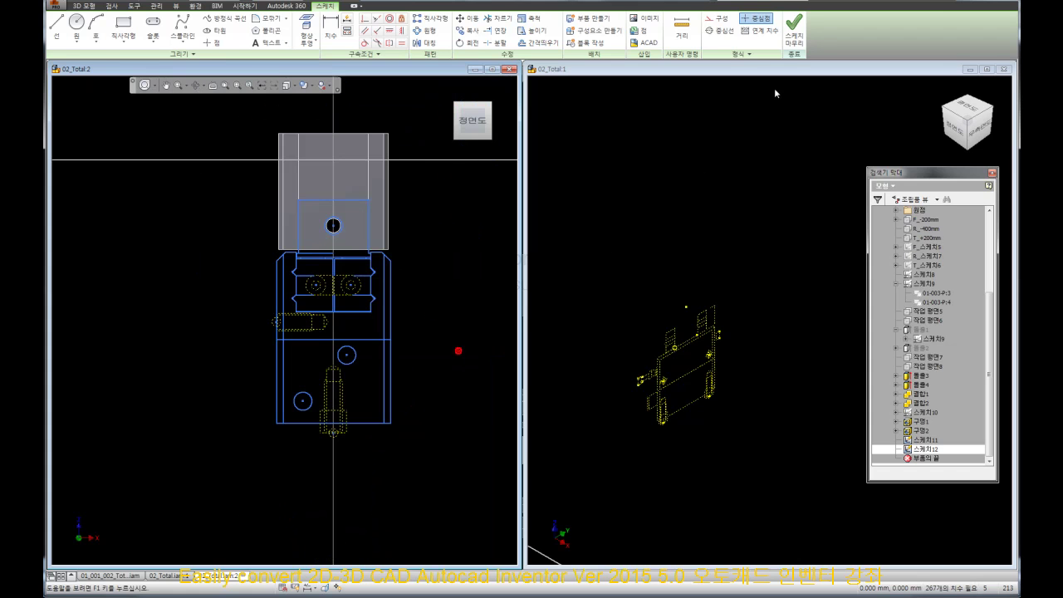
pyautogui.click(795, 31)
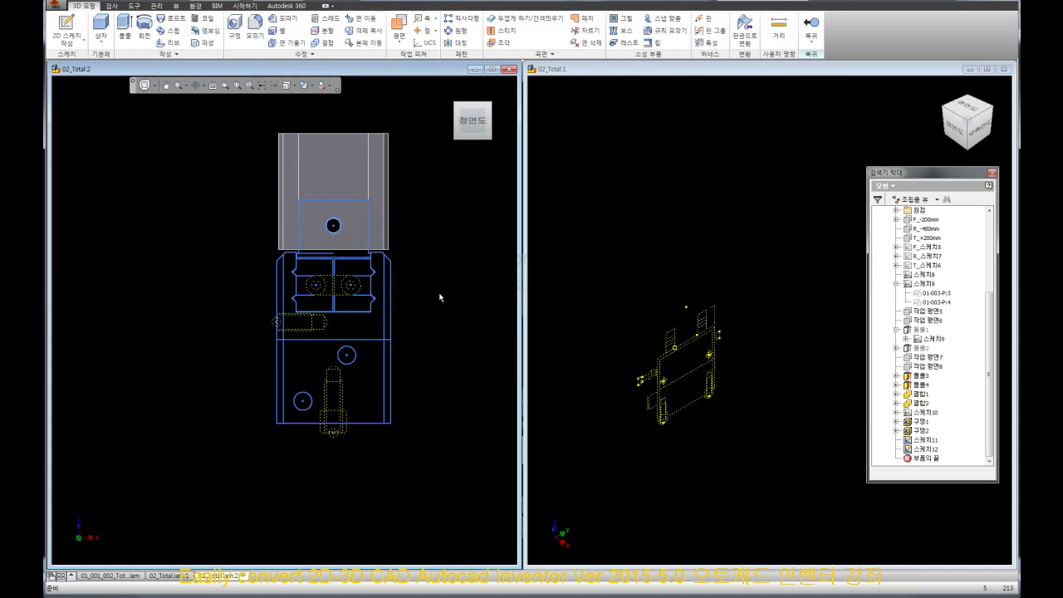
pyautogui.moveTo(463, 309); pyautogui.dragTo(419, 383, button='middle')
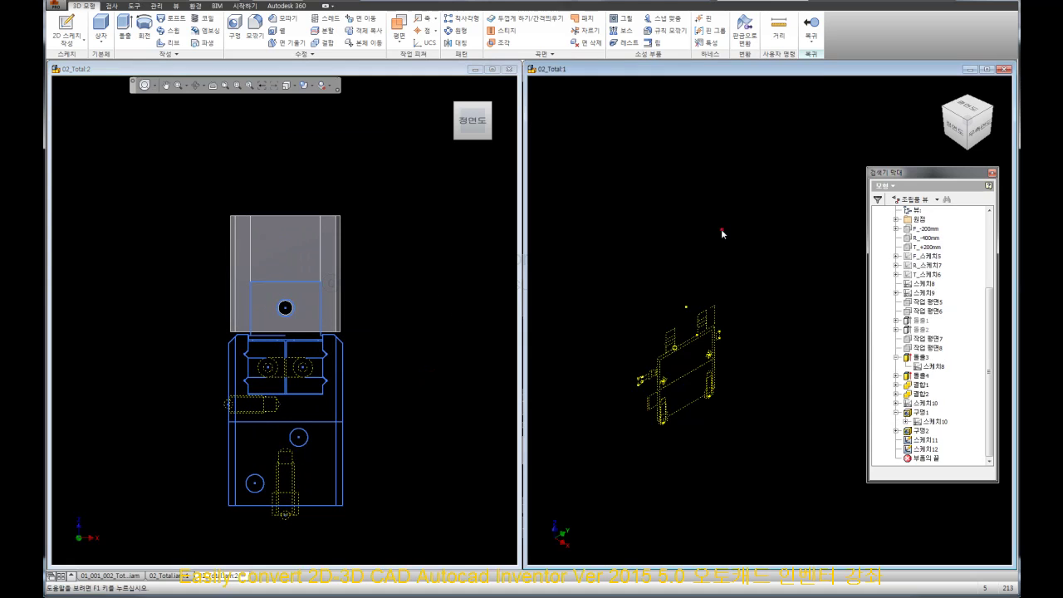
pyautogui.keyDown('shift'); pyautogui.moveTo(724, 230); pyautogui.dragTo(689, 293, button='middle'); pyautogui.keyUp('shift')
pyautogui.scroll(-2, 690, 292)
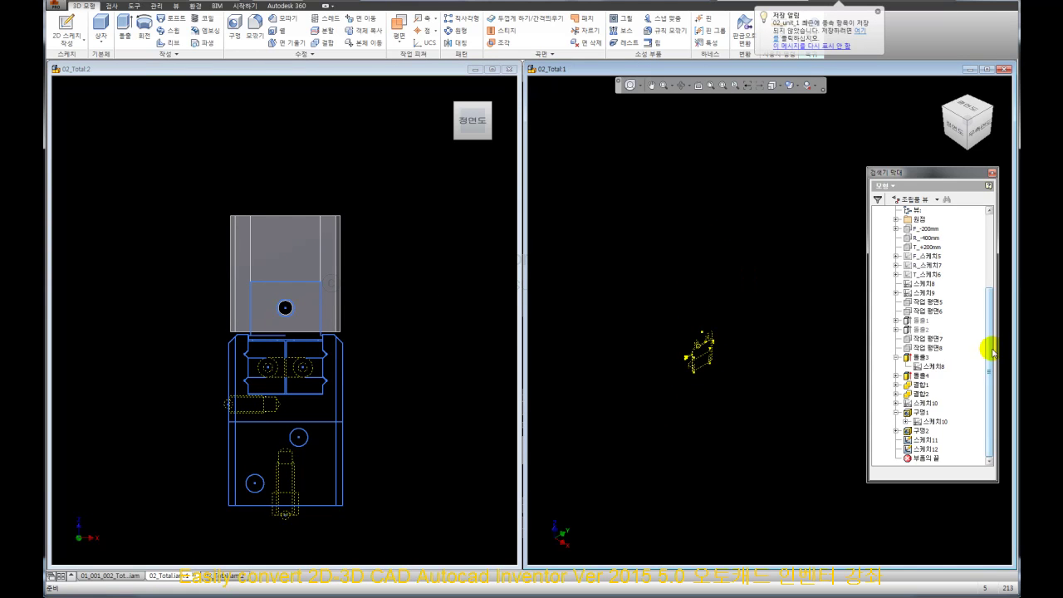
pyautogui.scroll(1, 992, 351)
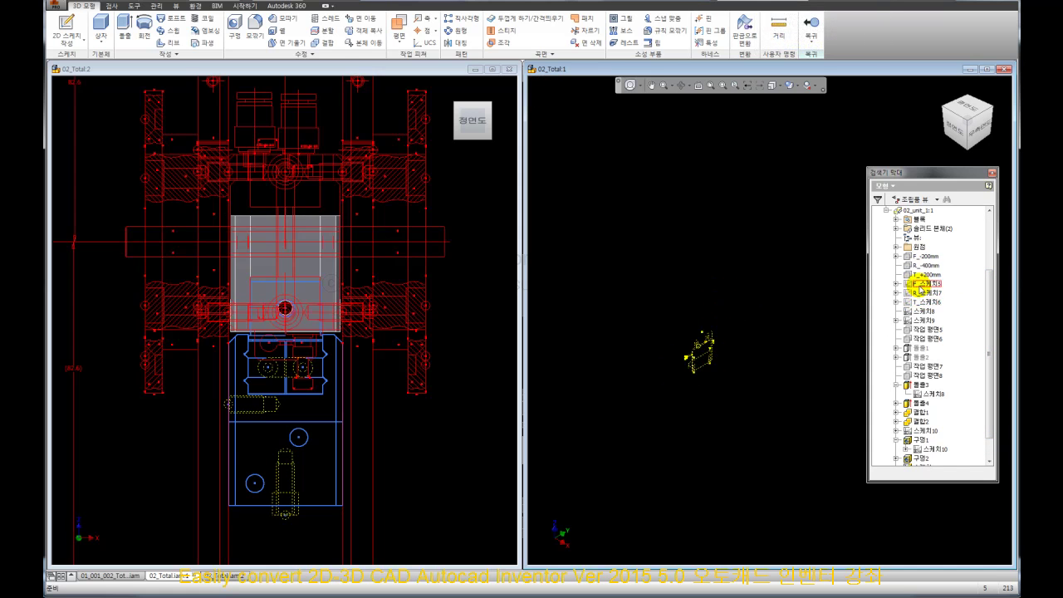
# - Copy the F_스케치5 layout sketch from the browser
pyautogui.scroll(3, 398, 413)
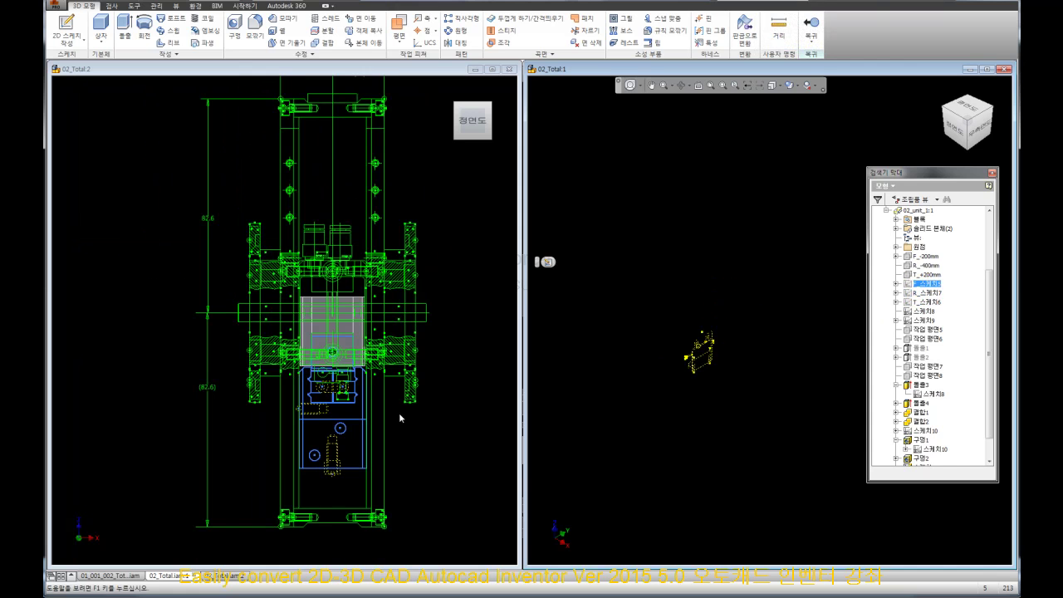
pyautogui.rightClick(931, 287)
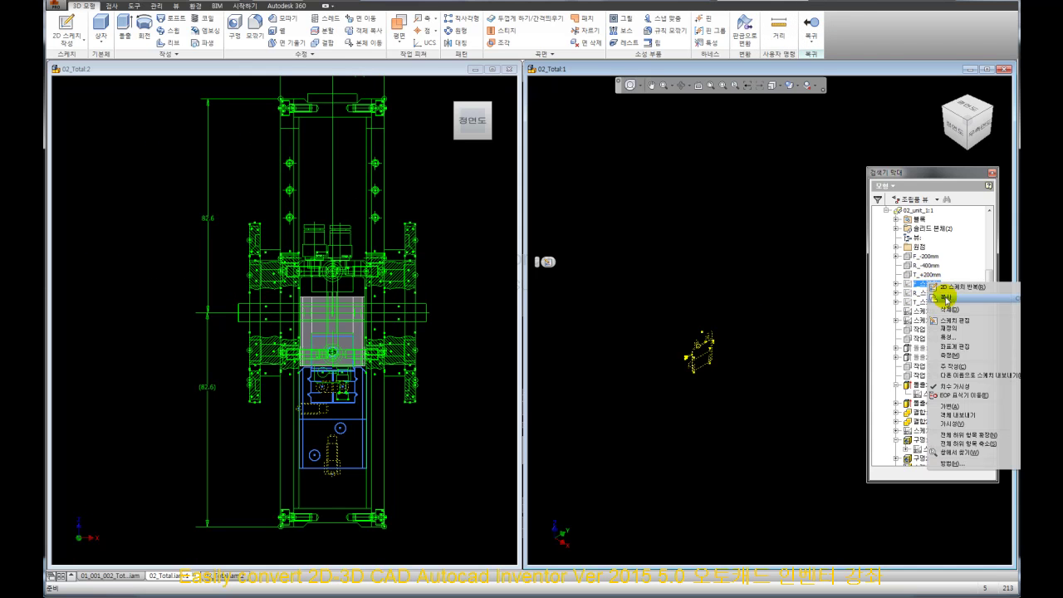
pyautogui.click(935, 292)
# - Paste the copied layout onto the T_+200mm work plane as new sketch 스케치13
pyautogui.click(462, 421)
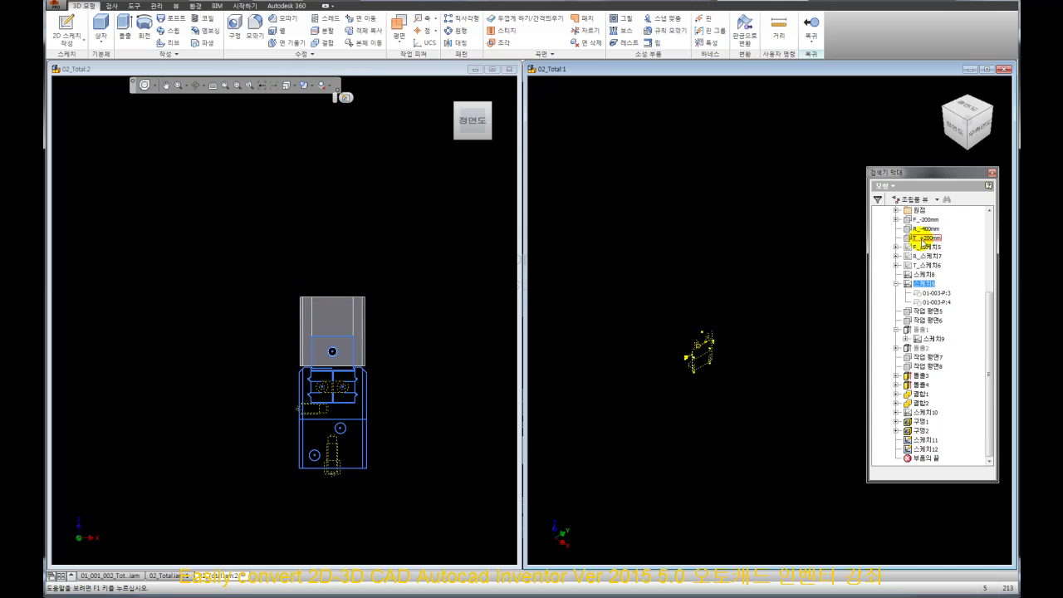
pyautogui.click(924, 239)
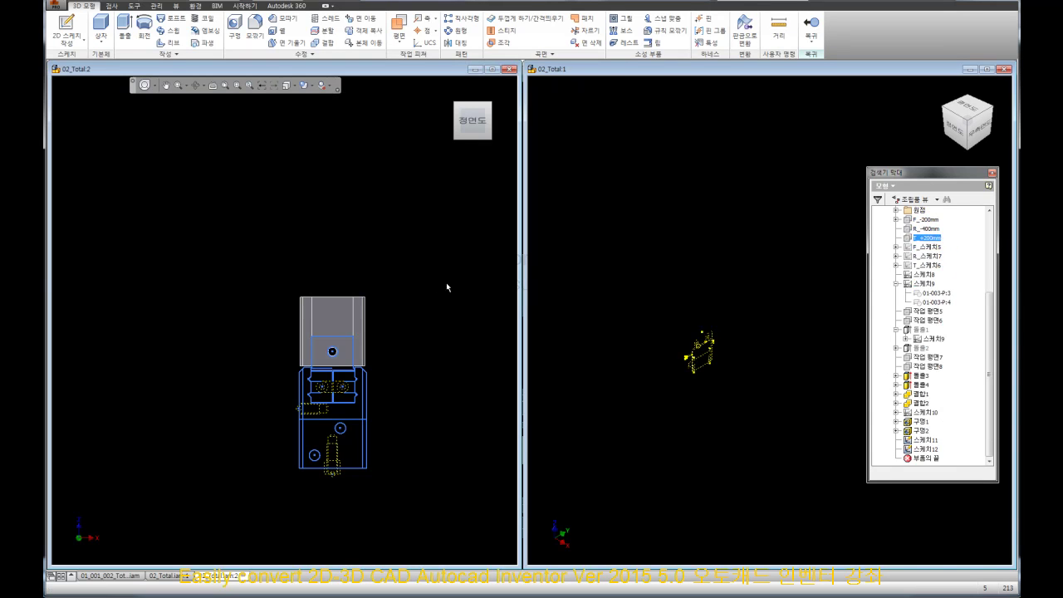
pyautogui.click(451, 228)
pyautogui.click(558, 218)
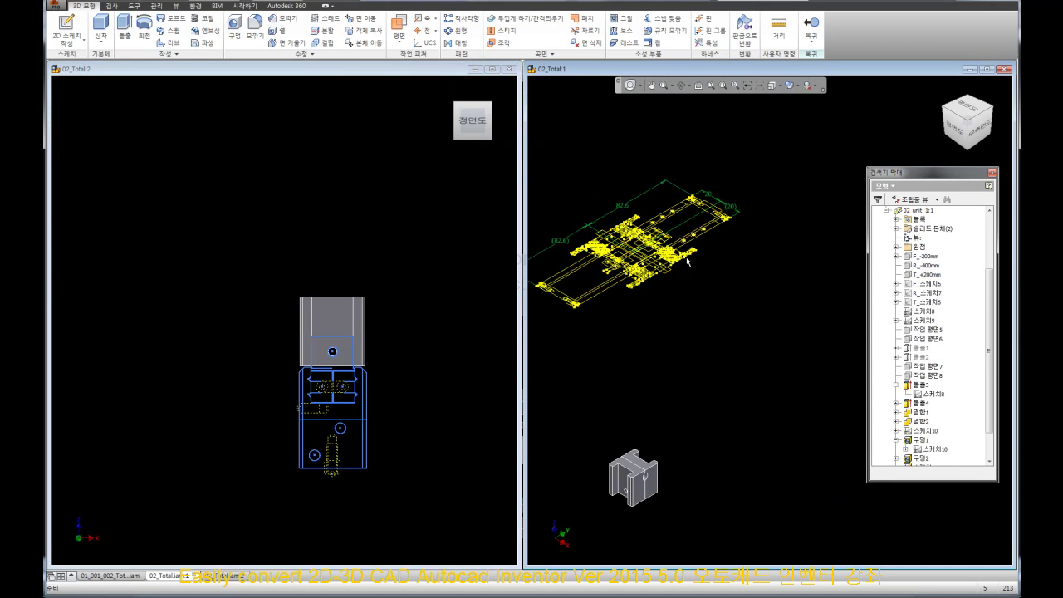
# - Open the pasted 스케치13 for editing and show its list of layout blocks
pyautogui.click(683, 260)
pyautogui.click(737, 246)
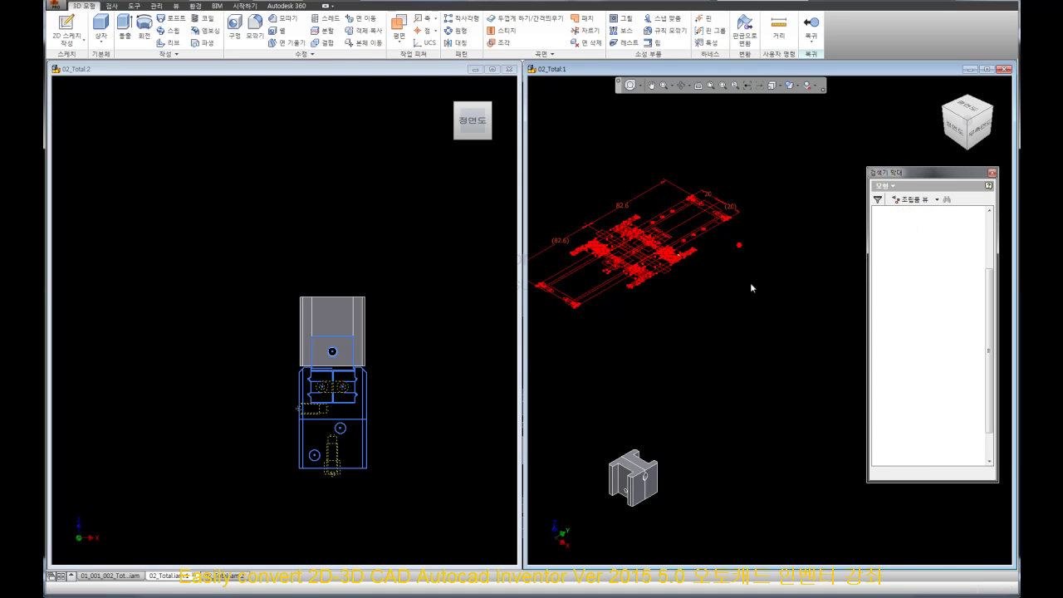
pyautogui.scroll(-5, 661, 254)
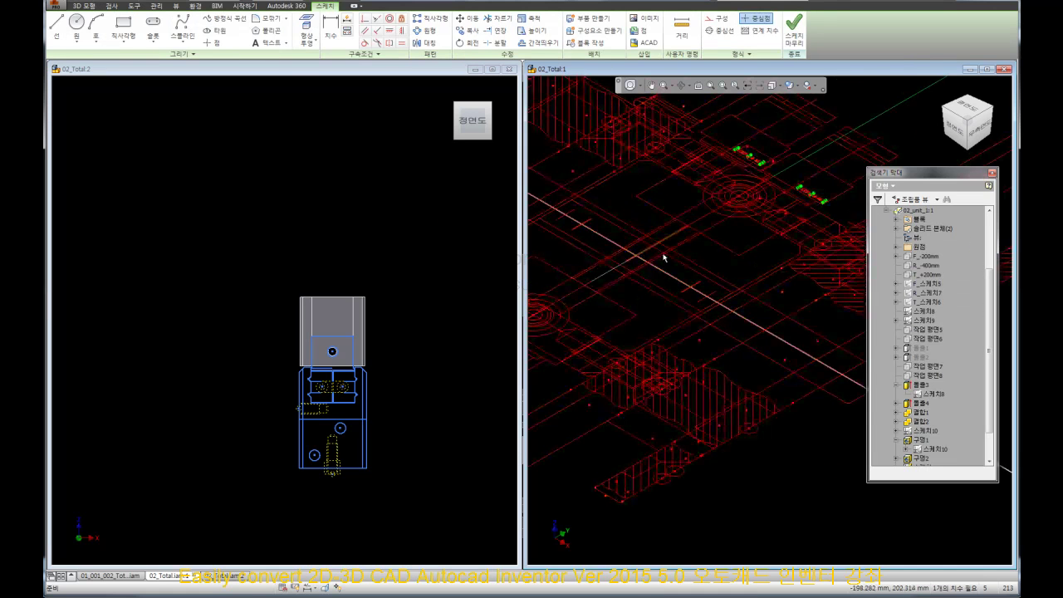
pyautogui.rightClick(732, 229)
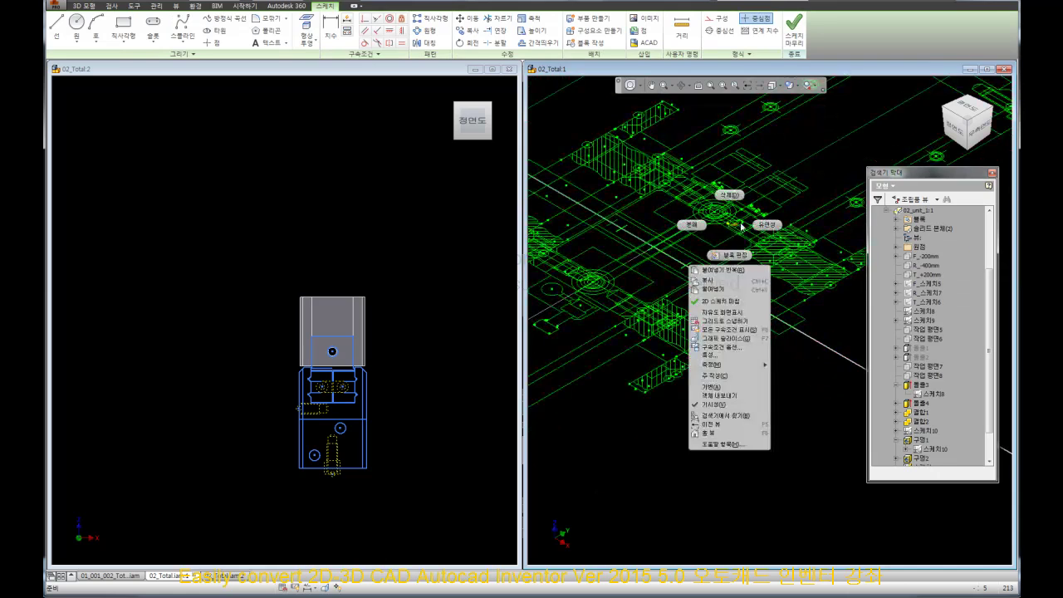
pyautogui.click(739, 327)
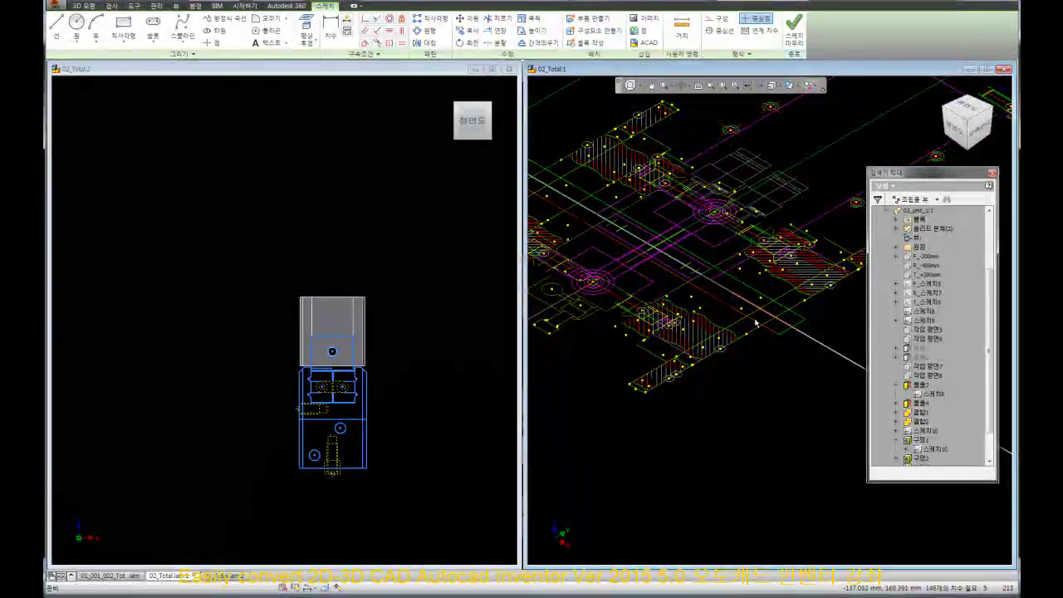
pyautogui.scroll(-2, 731, 226)
pyautogui.scroll(-2, 743, 225)
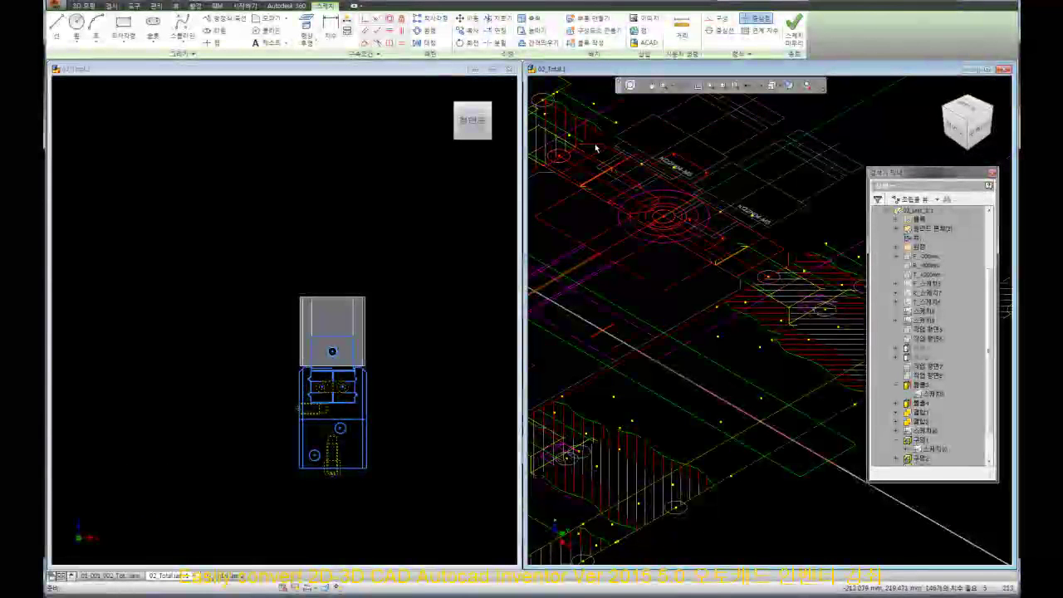
pyautogui.scroll(2, 598, 148)
pyautogui.scroll(2, 598, 148)
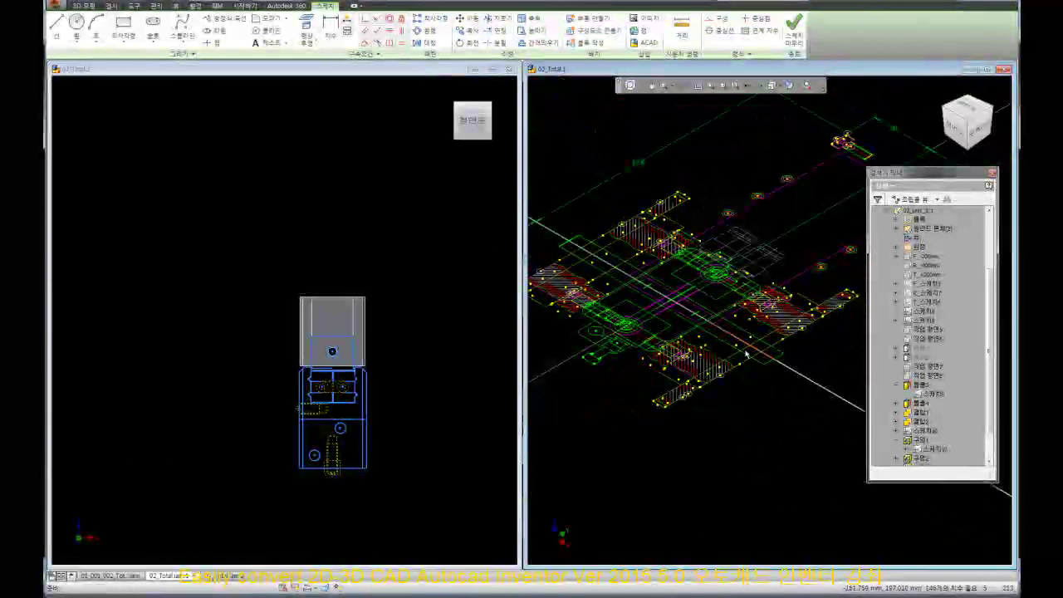
# - Select every imported block entry in 스케치13 except MPG_40-P:2
pyautogui.rightClick(654, 187)
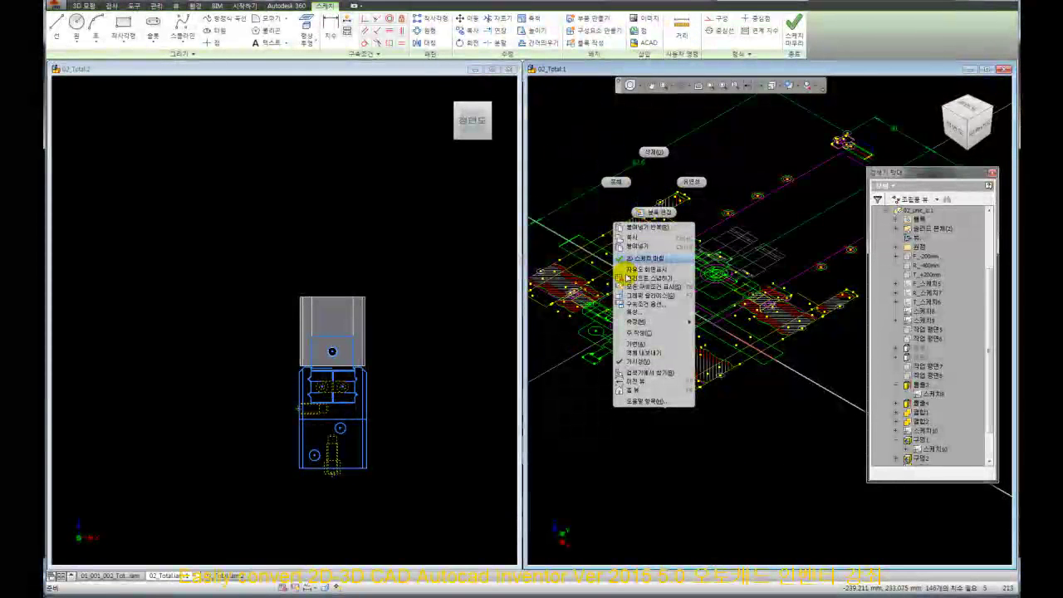
pyautogui.click(656, 373)
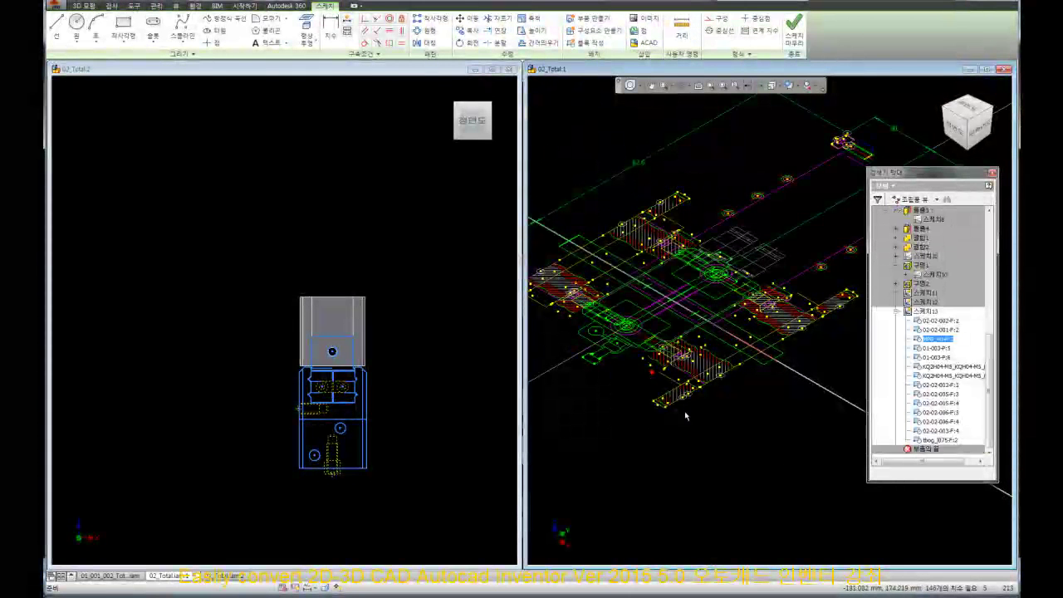
pyautogui.click(936, 341)
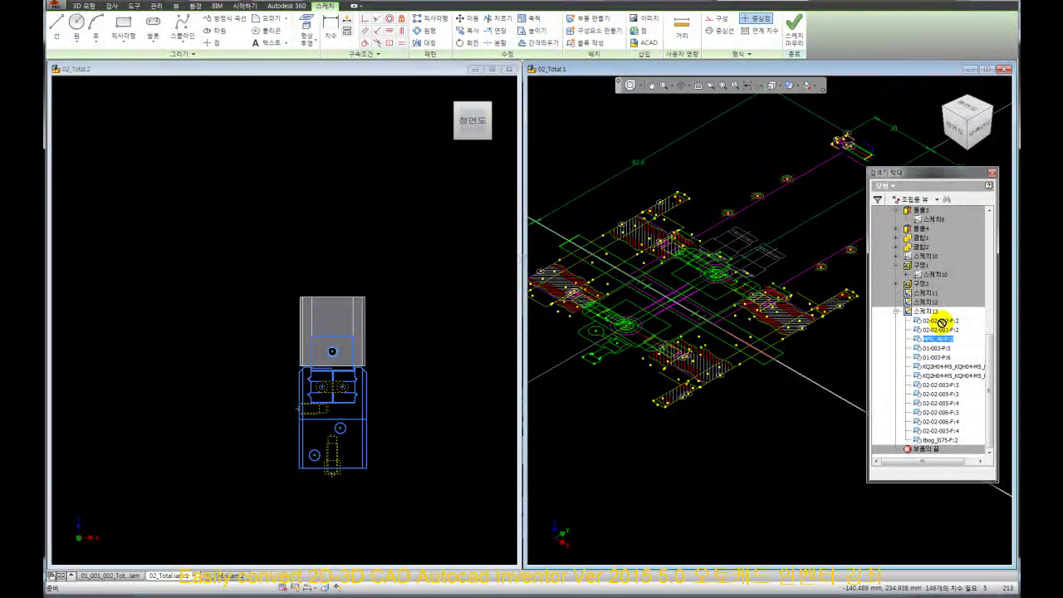
pyautogui.click(943, 321)
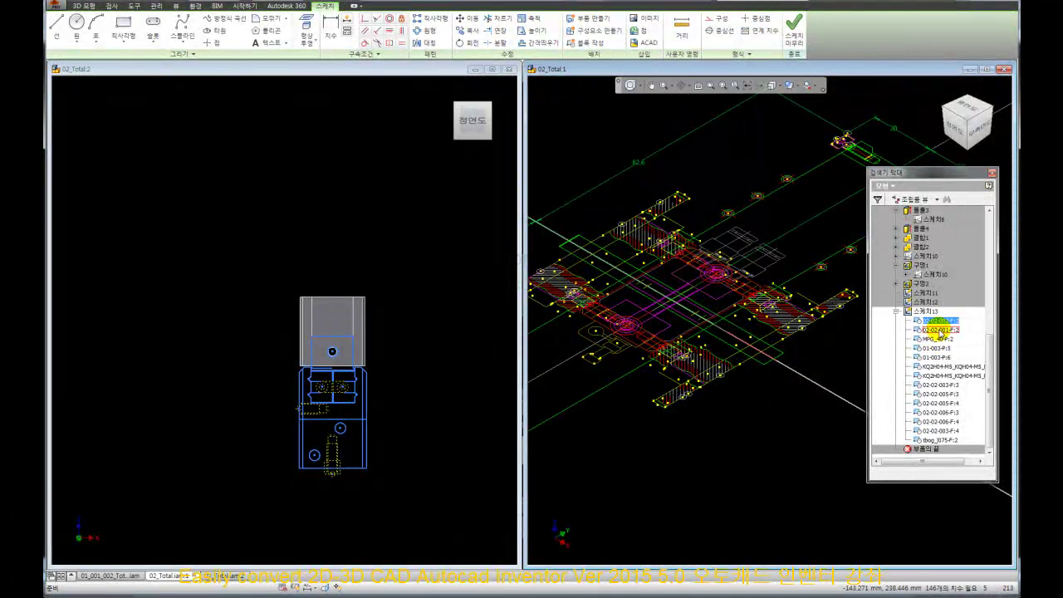
pyautogui.keyDown('shift'); pyautogui.click(949, 444); pyautogui.keyUp('shift')
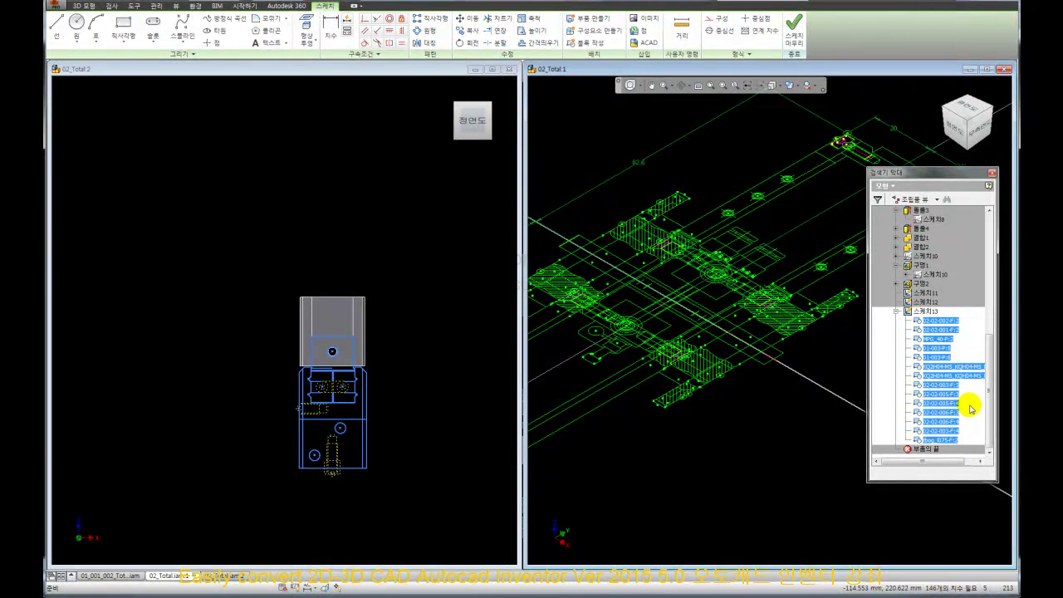
pyautogui.keyDown('ctrl'); pyautogui.click(934, 340); pyautogui.keyUp('ctrl')
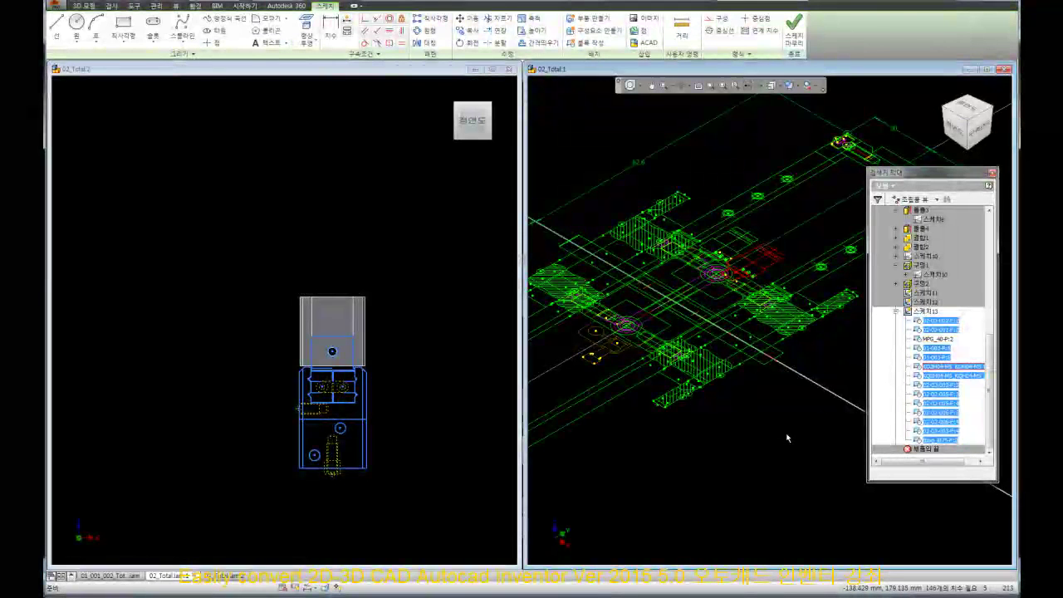
# - Delete the selected block entries, leaving only the MPG_40-P:2 block in 스케치13
pyautogui.press('Delete')
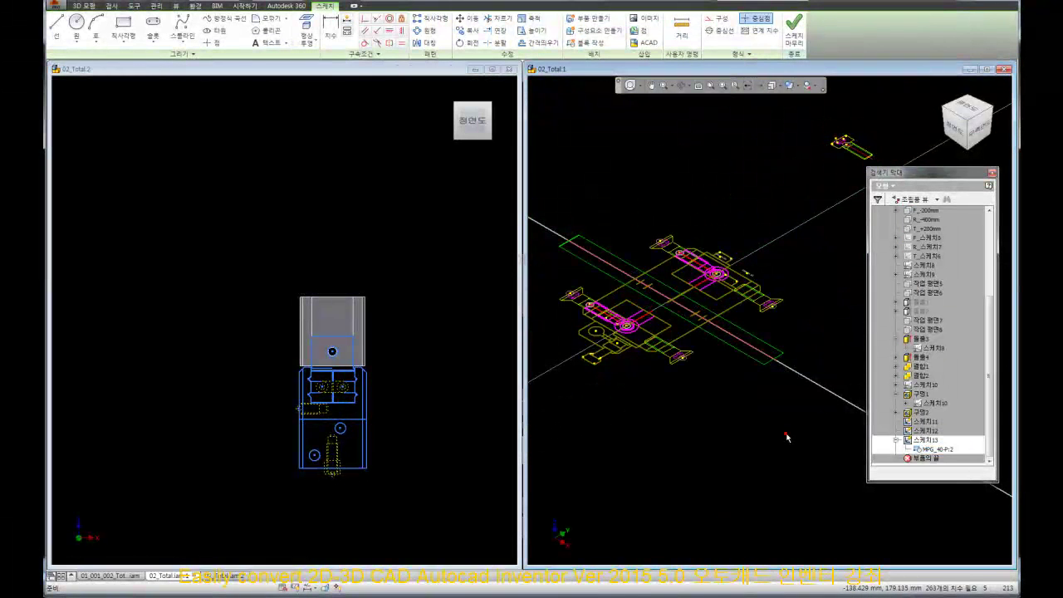
pyautogui.click(934, 449)
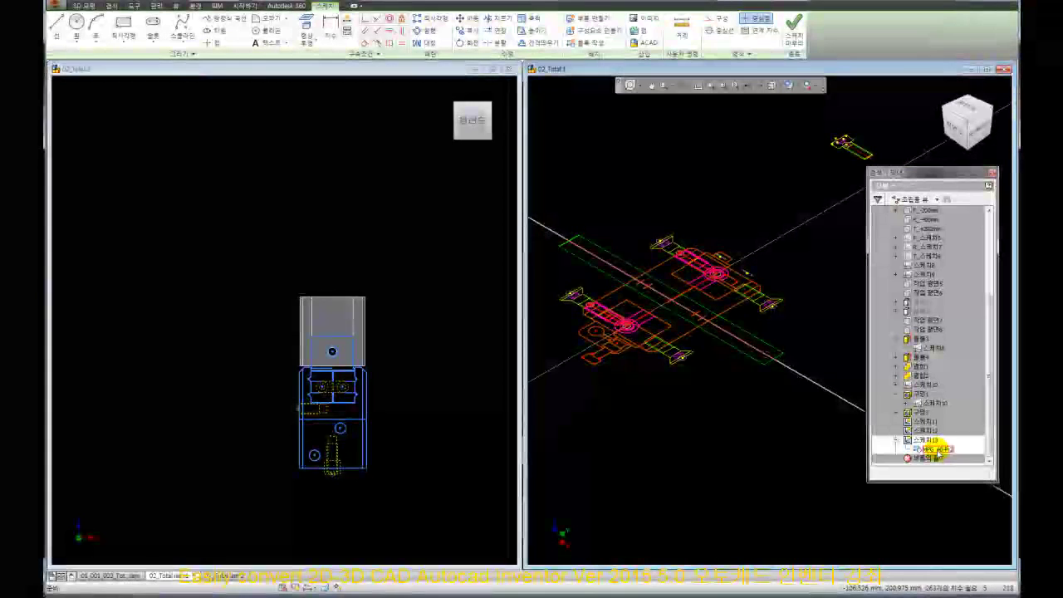
pyautogui.click(738, 403)
pyautogui.rightClick(936, 450)
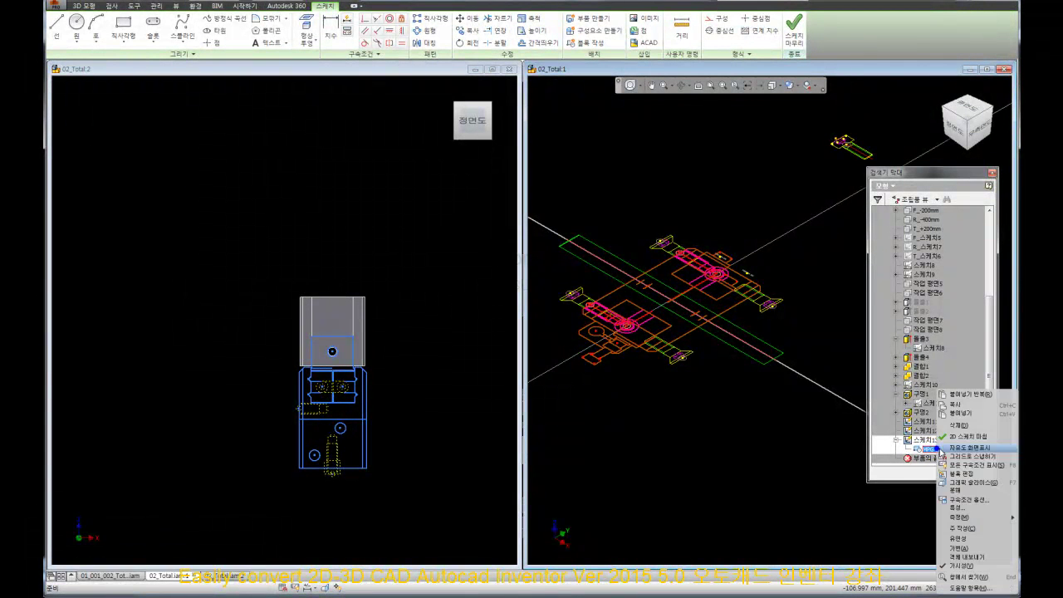
pyautogui.click(961, 566)
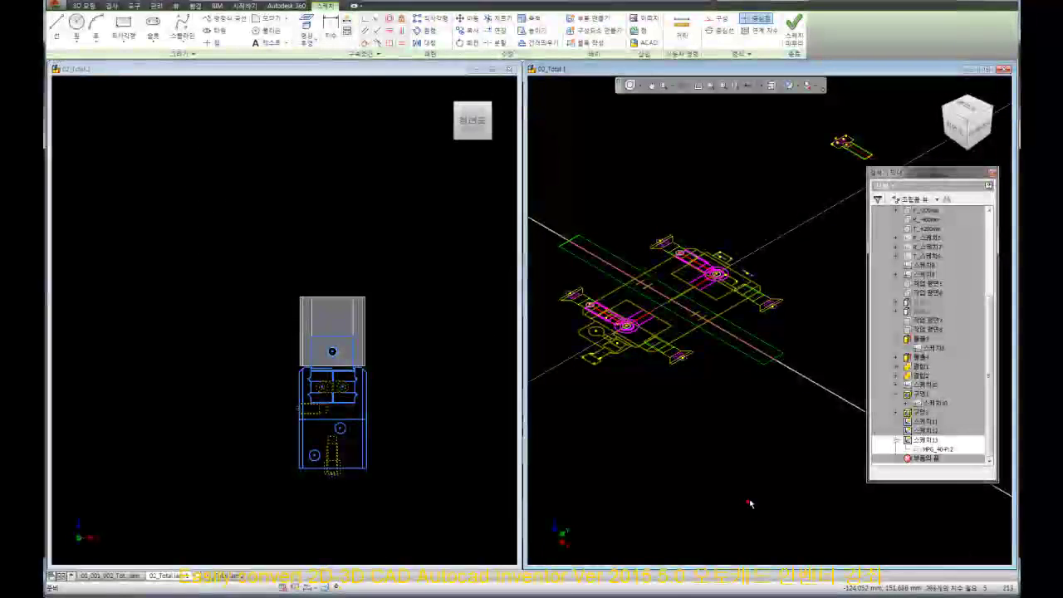
pyautogui.rightClick(934, 455)
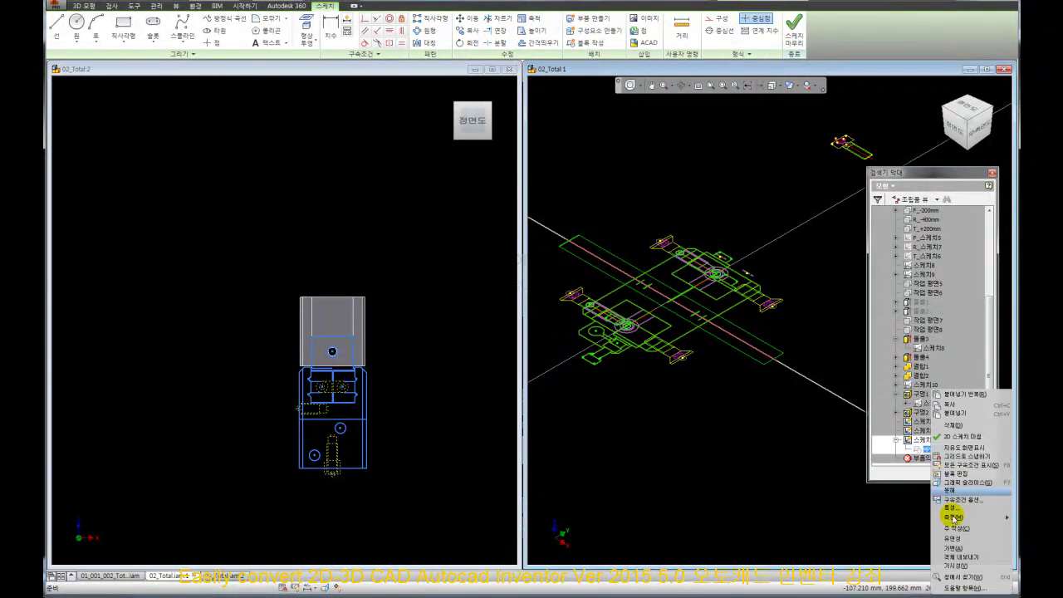
pyautogui.click(739, 470)
pyautogui.click(707, 171)
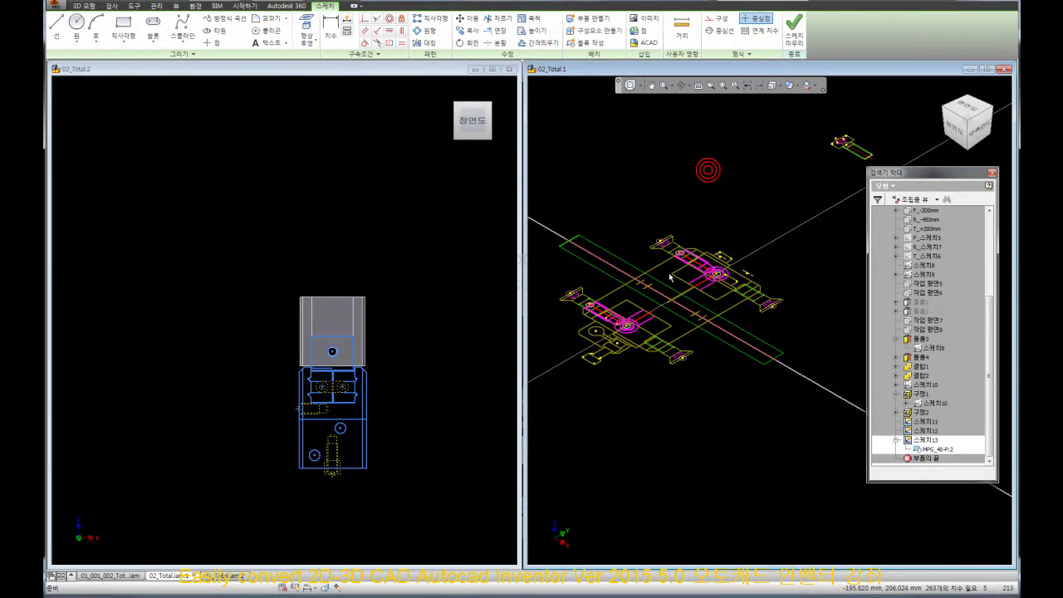
# - In the Top view, window-select and delete the extra parts above the clamp
pyautogui.click(966, 108)
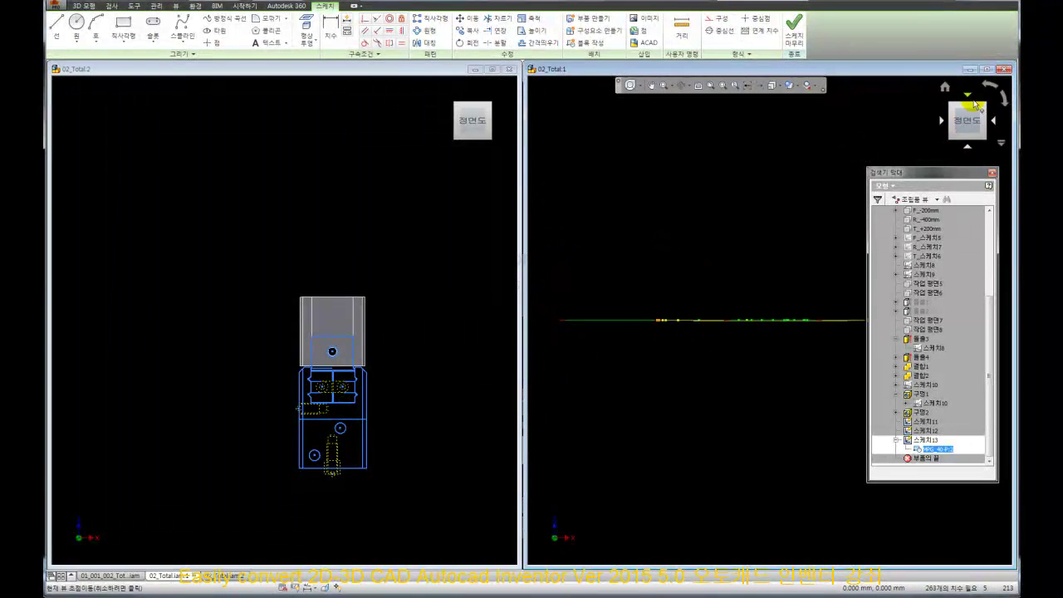
pyautogui.click(629, 204)
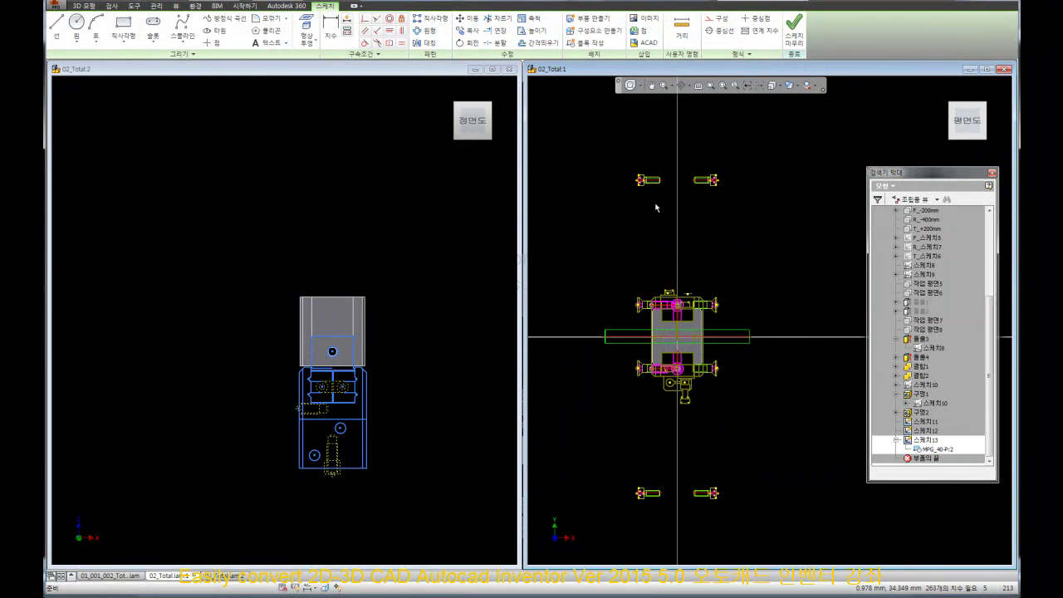
pyautogui.moveTo(622, 172); pyautogui.dragTo(814, 319)
pyautogui.rightClick(793, 253)
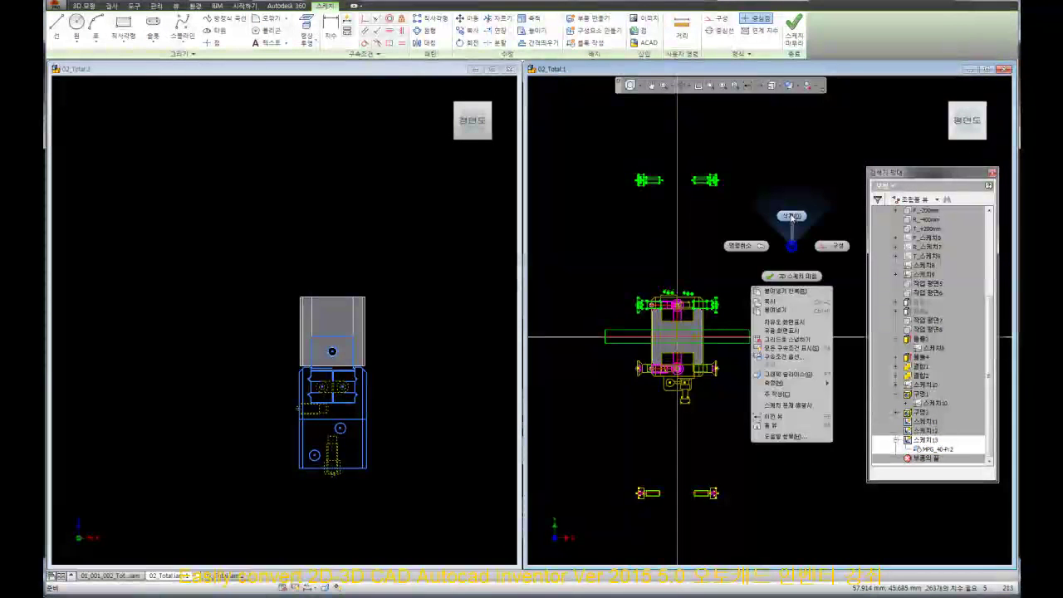
pyautogui.press('Delete')
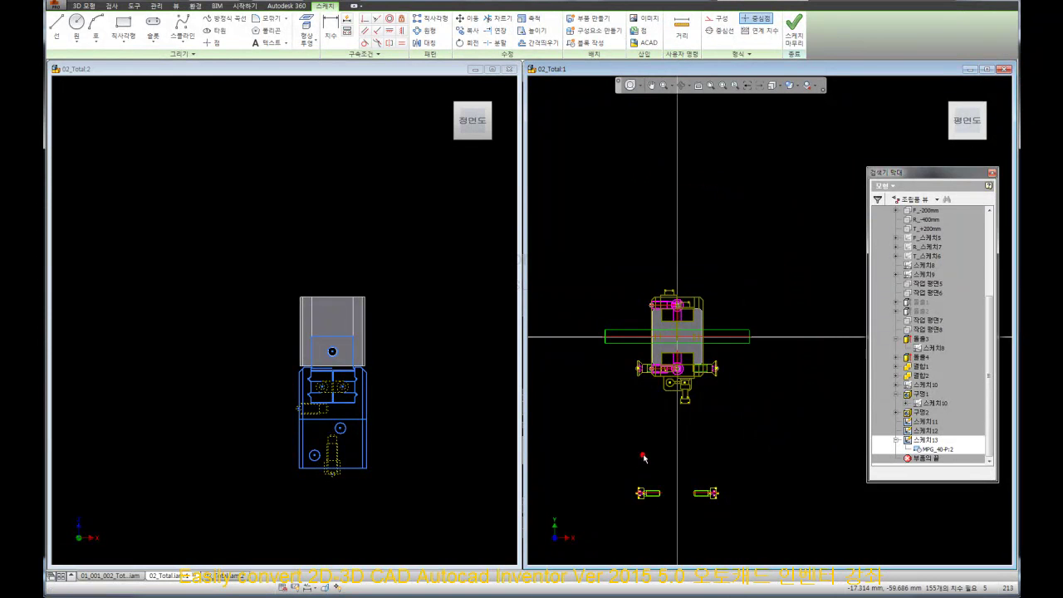
pyautogui.moveTo(643, 457); pyautogui.dragTo(653, 405, button='middle')
pyautogui.scroll(3, 689, 354)
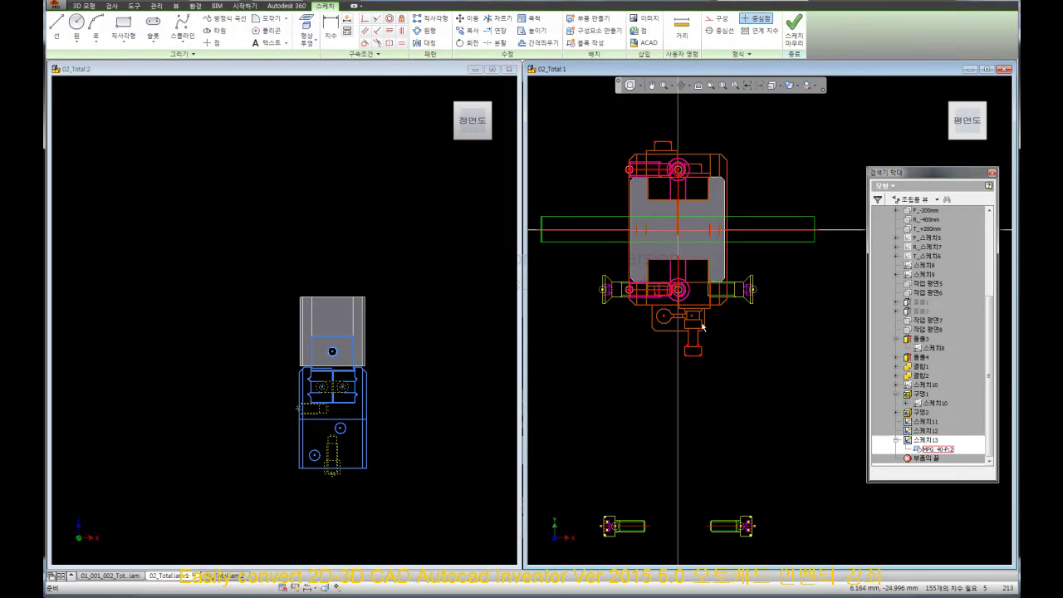
pyautogui.scroll(5, 679, 263)
pyautogui.scroll(-5, 679, 263)
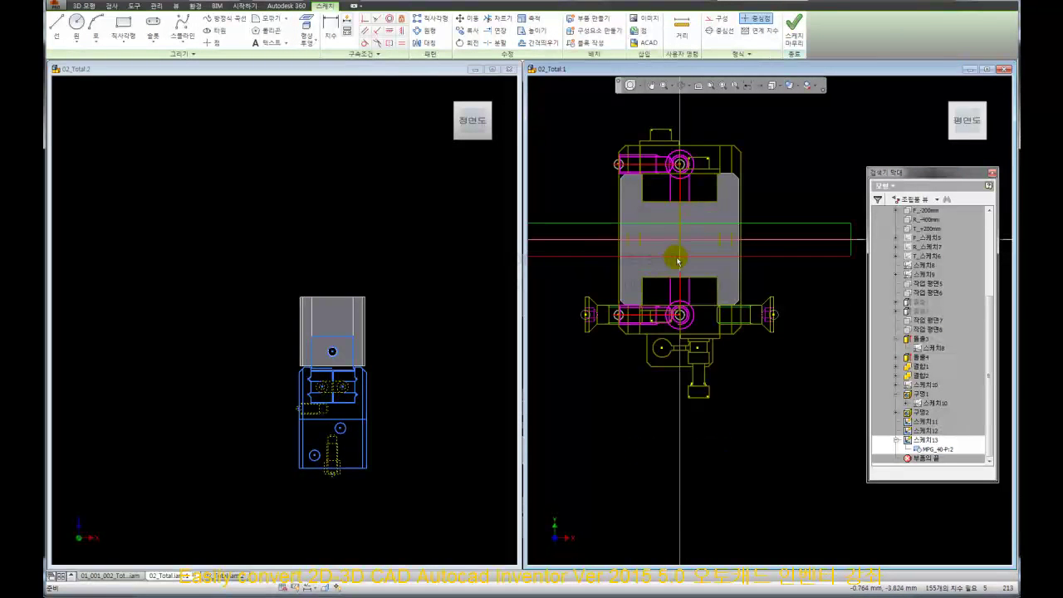
pyautogui.rightClick(758, 391)
# - Switch the display to Shaded and explode the MPG_40-P:2 block into plain sketch geometry
pyautogui.click(758, 362)
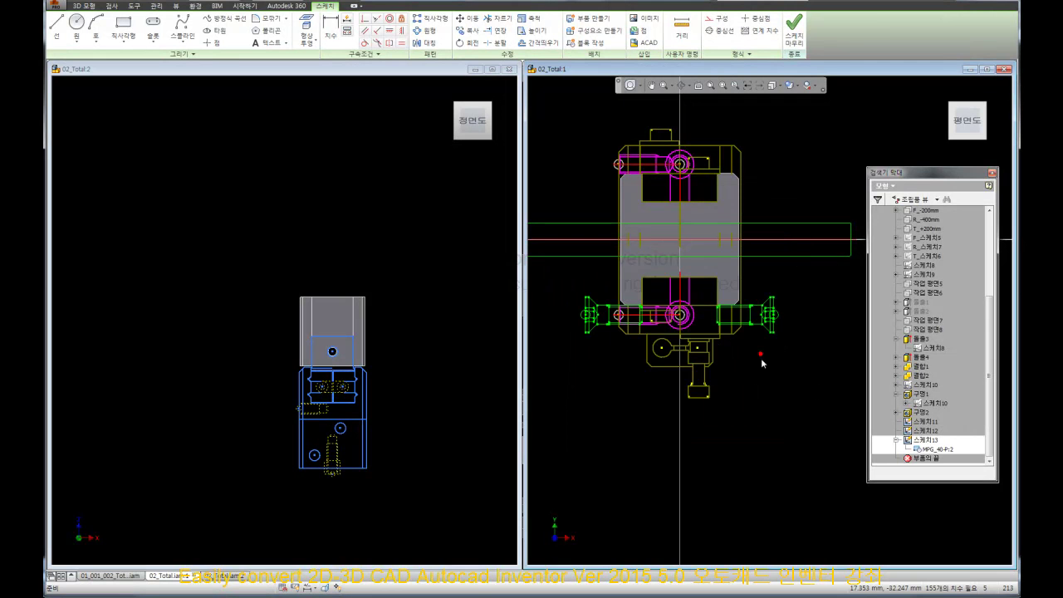
pyautogui.scroll(3, 713, 268)
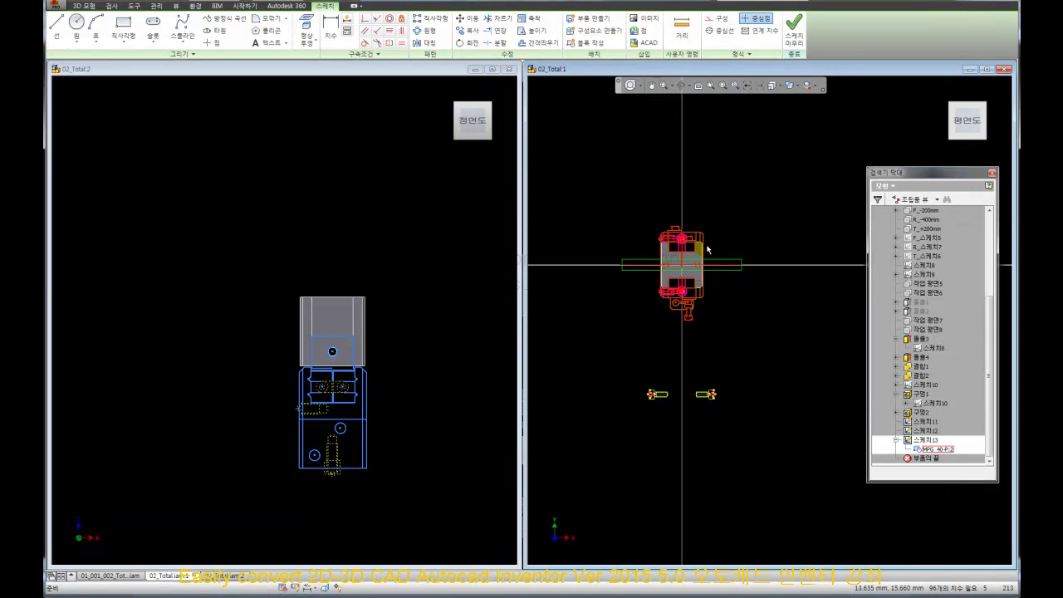
pyautogui.rightClick(749, 354)
pyautogui.click(757, 325)
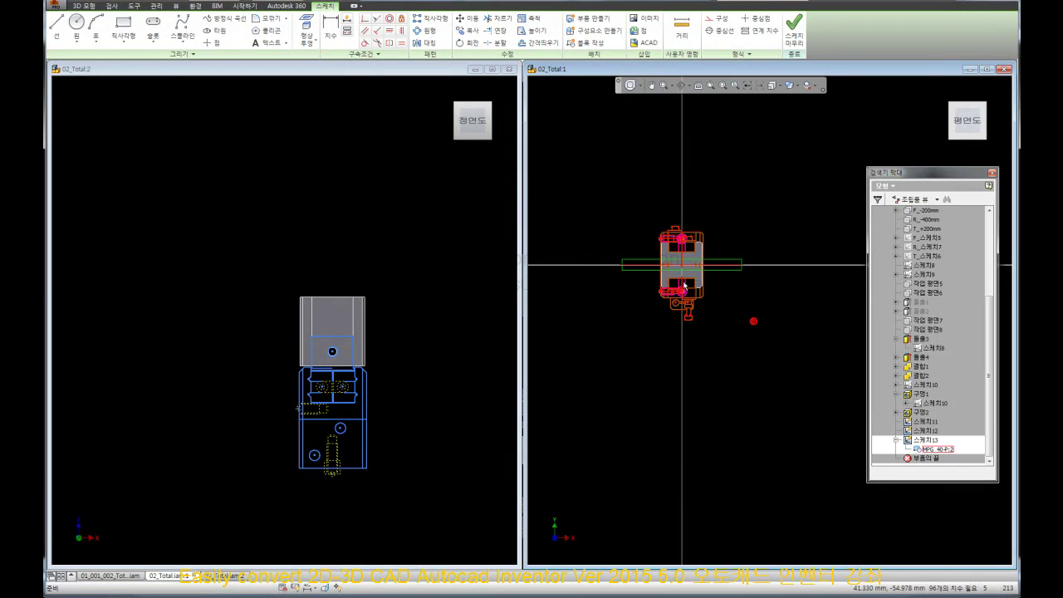
pyautogui.scroll(-5, 703, 273)
pyautogui.click(735, 337)
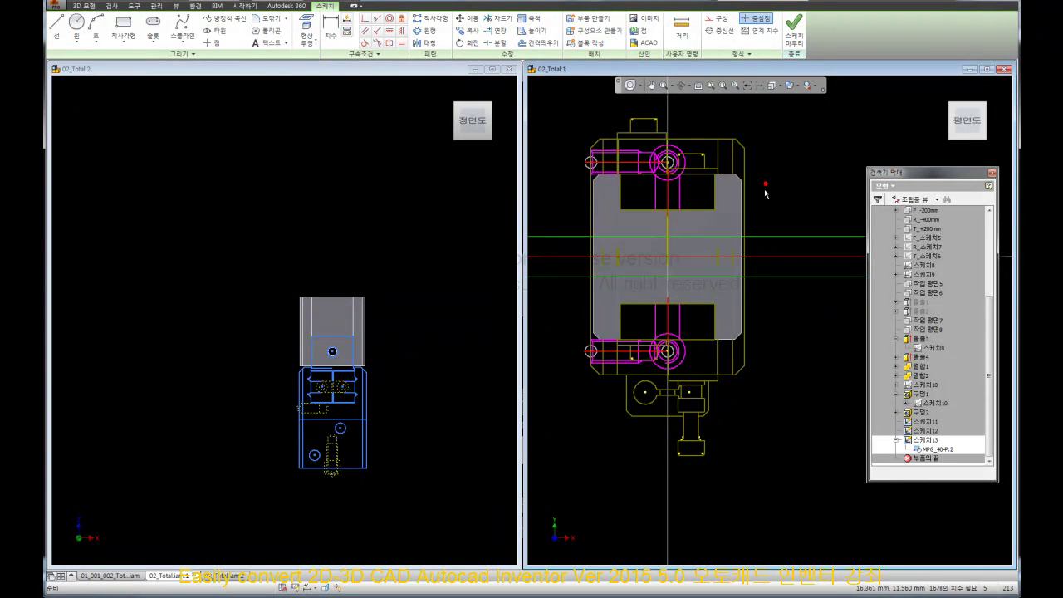
pyautogui.click(810, 86)
pyautogui.click(828, 112)
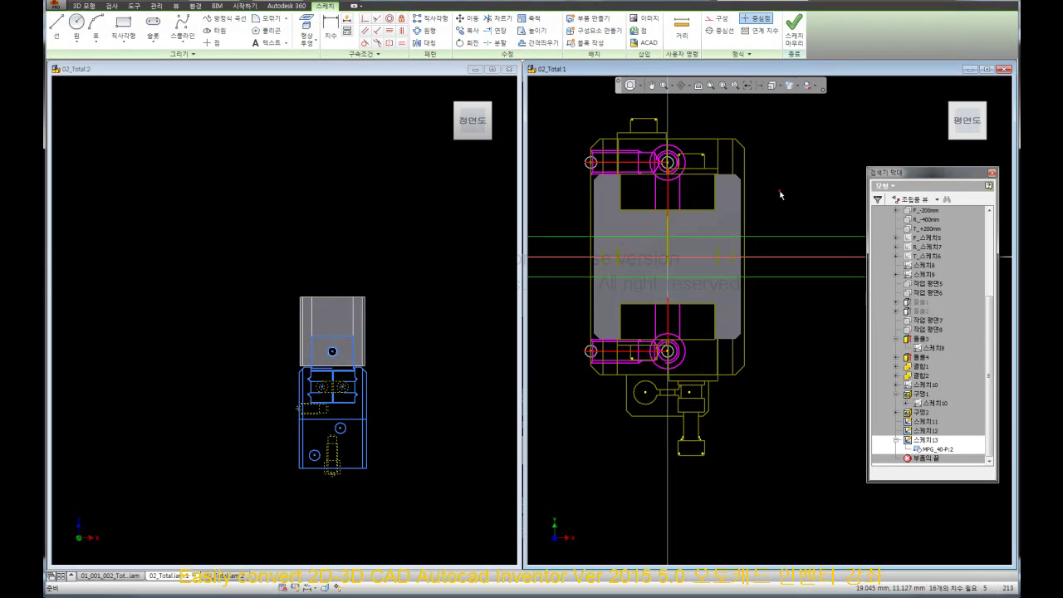
pyautogui.rightClick(702, 170)
pyautogui.click(689, 135)
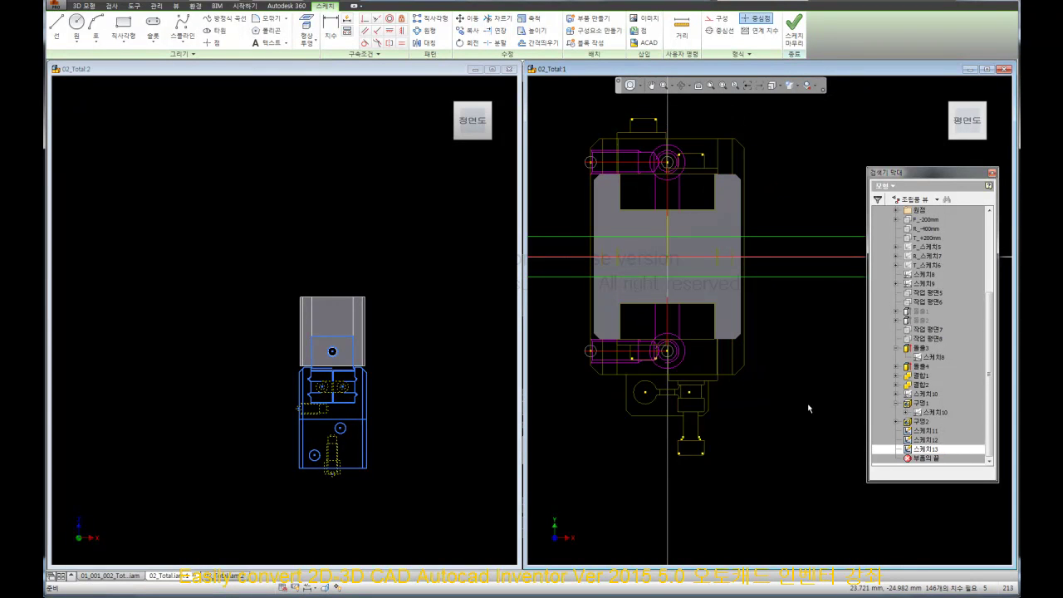
# - Convert the screw circles at the clamp's upper left to construction geometry
pyautogui.scroll(1, 683, 242)
pyautogui.scroll(3, 674, 169)
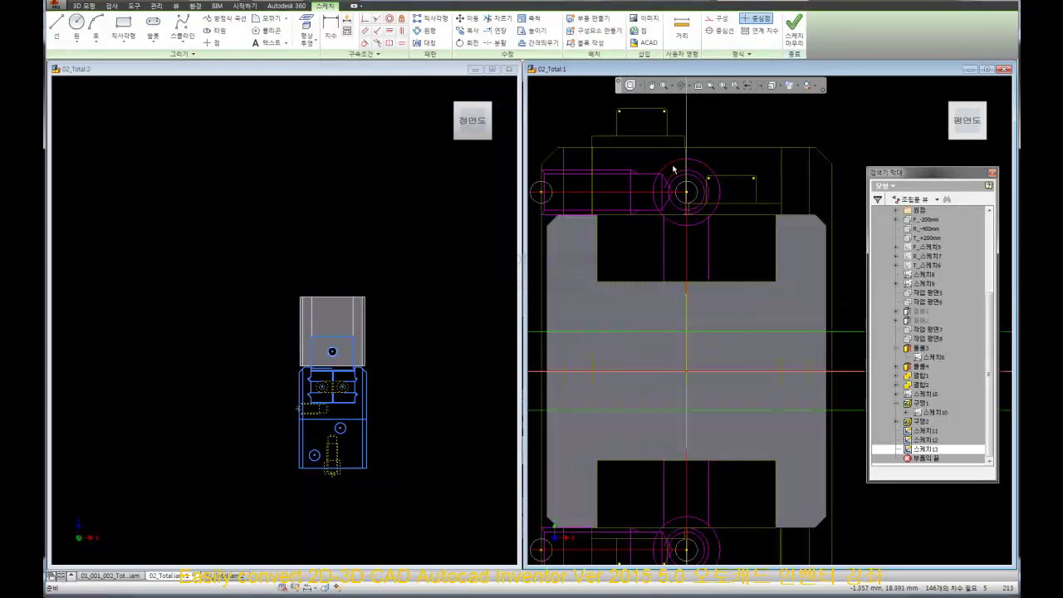
pyautogui.scroll(1, 640, 196)
pyautogui.scroll(1, 606, 192)
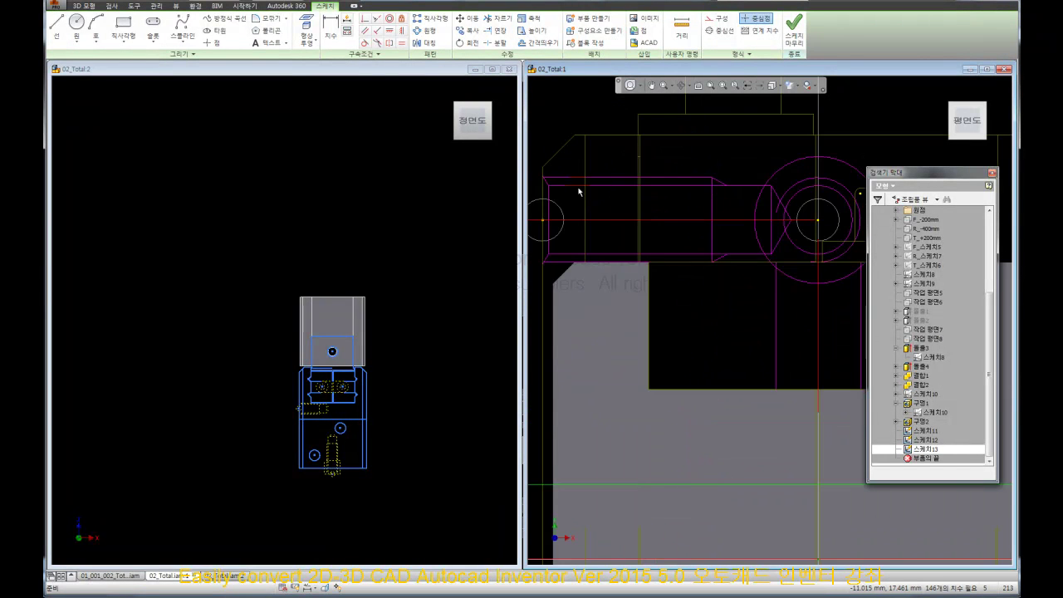
pyautogui.scroll(1, 576, 187)
pyautogui.moveTo(545, 181); pyautogui.dragTo(823, 287)
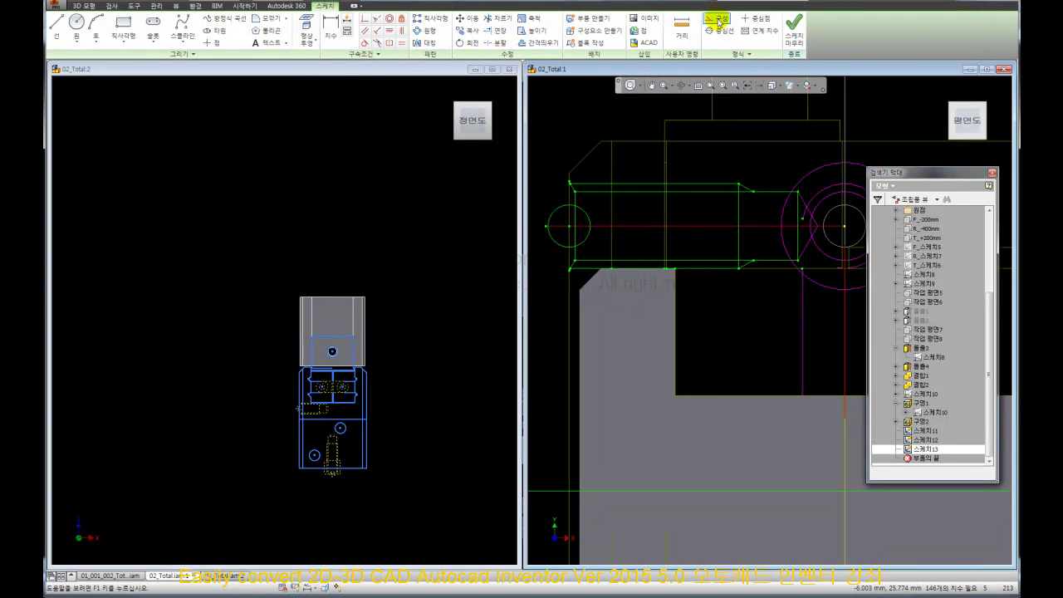
pyautogui.click(738, 53)
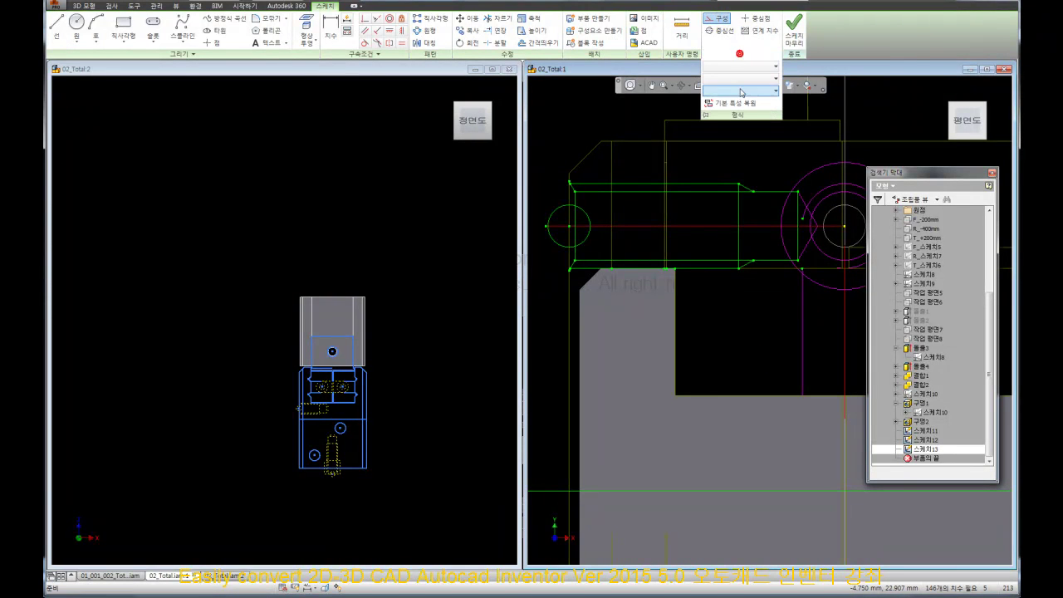
pyautogui.moveTo(709, 310); pyautogui.dragTo(642, 166, button='middle')
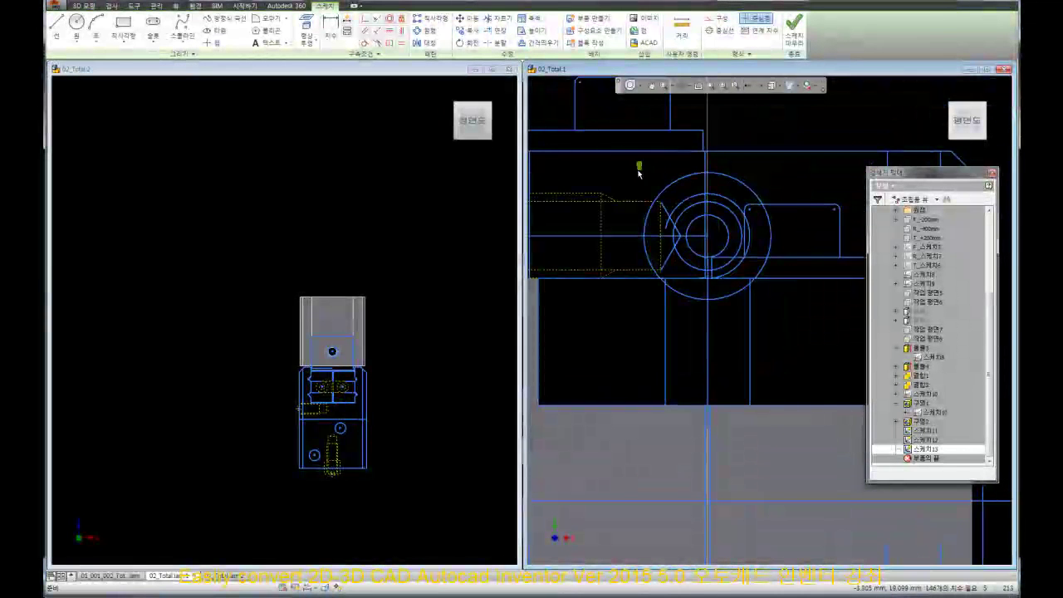
pyautogui.scroll(3, 700, 225)
pyautogui.moveTo(701, 231); pyautogui.dragTo(665, 119)
pyautogui.click(721, 19)
# - Make the lines around the screw circles construction geometry, then select the long horizontal strip lines
pyautogui.scroll(-3, 680, 178)
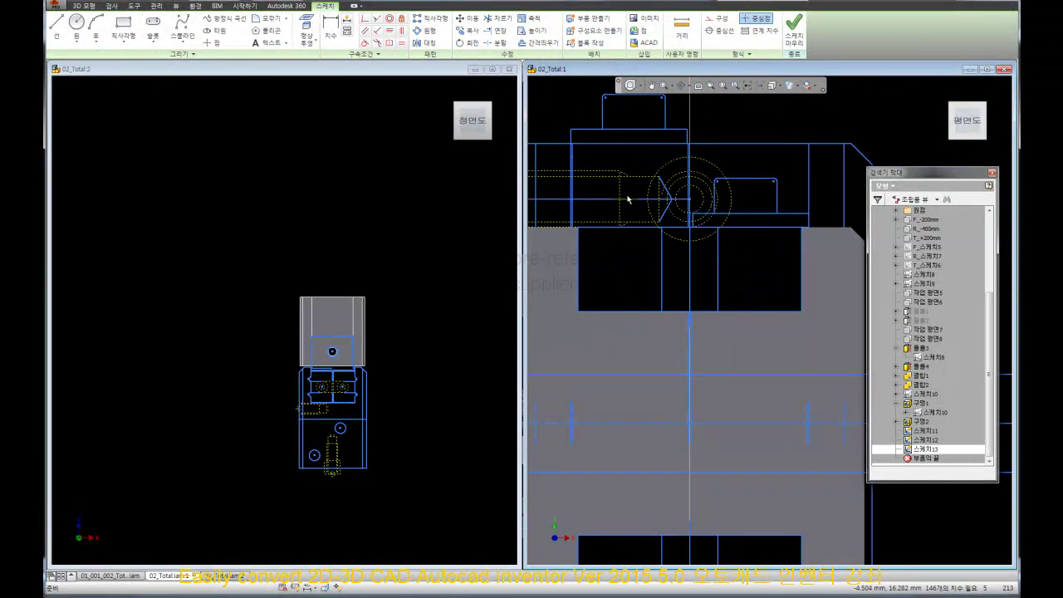
pyautogui.scroll(3, 748, 301)
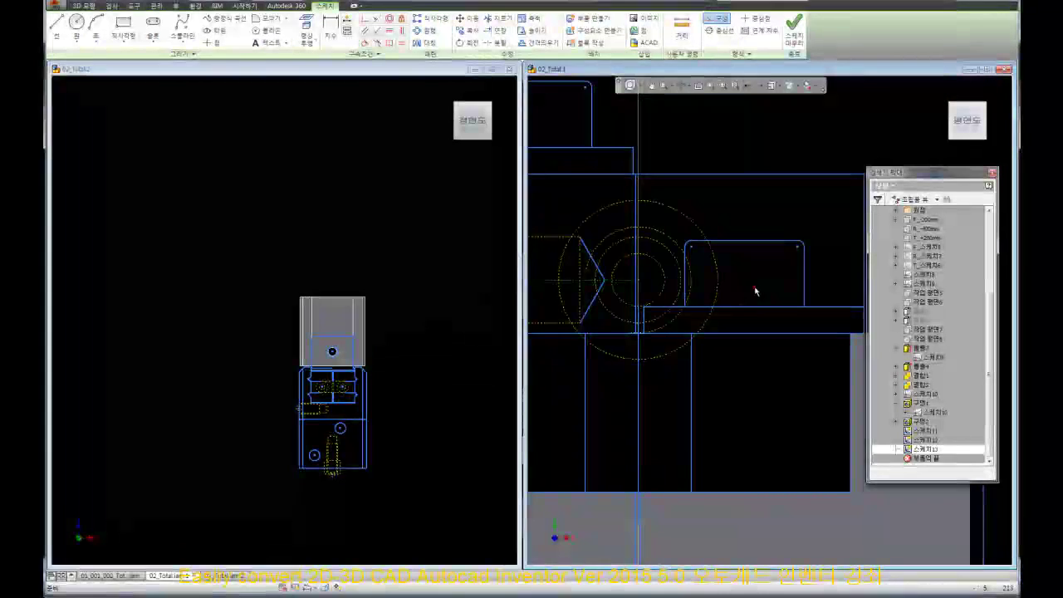
pyautogui.scroll(-5, 702, 187)
pyautogui.scroll(-1, 701, 187)
pyautogui.scroll(2, 645, 202)
pyautogui.scroll(3, 646, 178)
pyautogui.moveTo(630, 150); pyautogui.dragTo(724, 295)
pyautogui.click(720, 18)
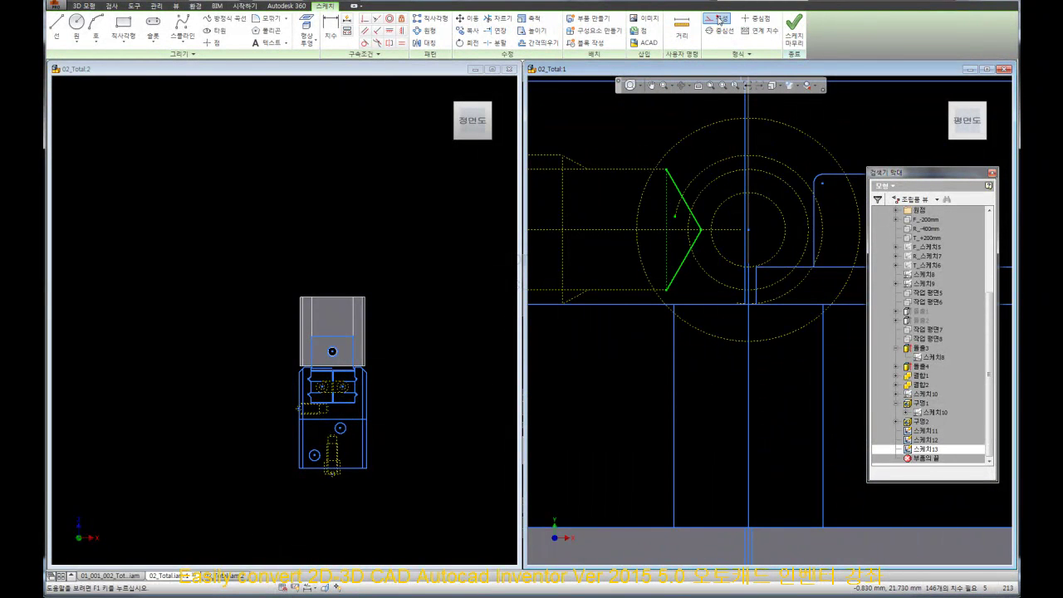
pyautogui.scroll(-3, 690, 218)
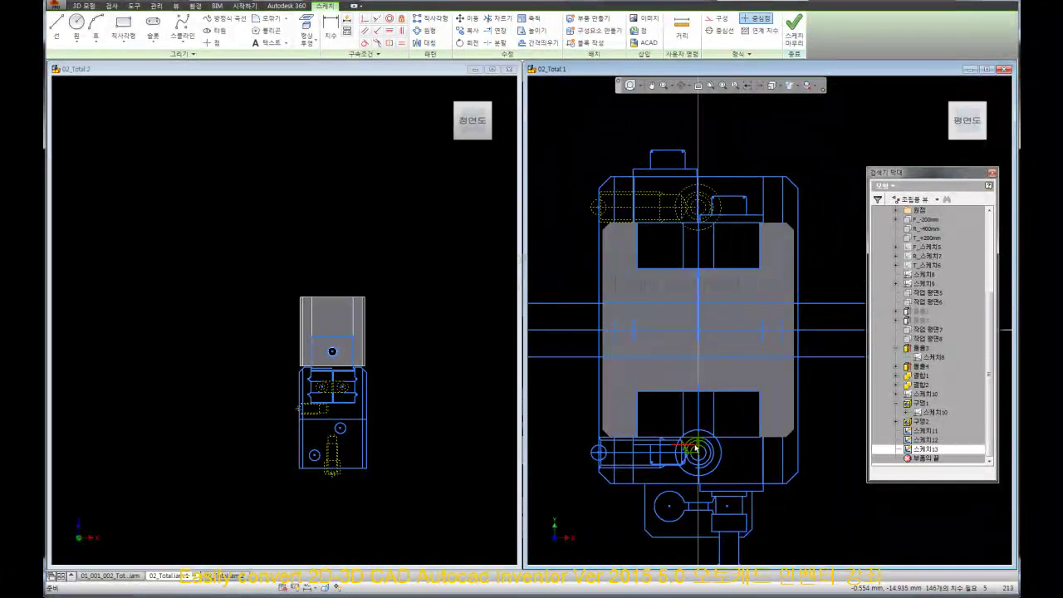
pyautogui.scroll(-2, 696, 376)
pyautogui.moveTo(621, 363); pyautogui.dragTo(578, 296)
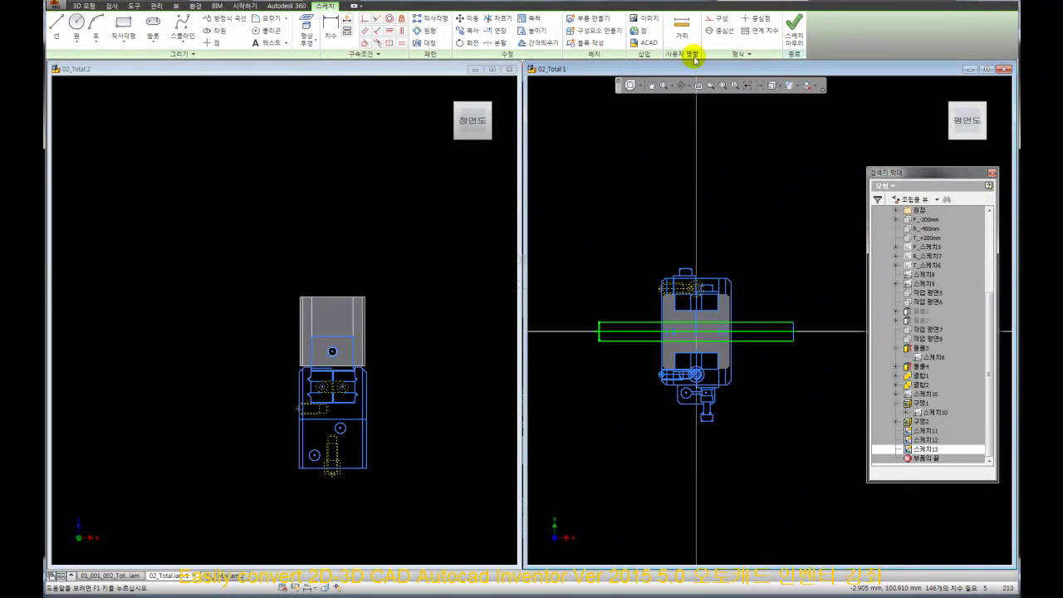
# - Delete the long horizontal rectangle strip lines across the clamp
pyautogui.rightClick(611, 222)
pyautogui.click(610, 193)
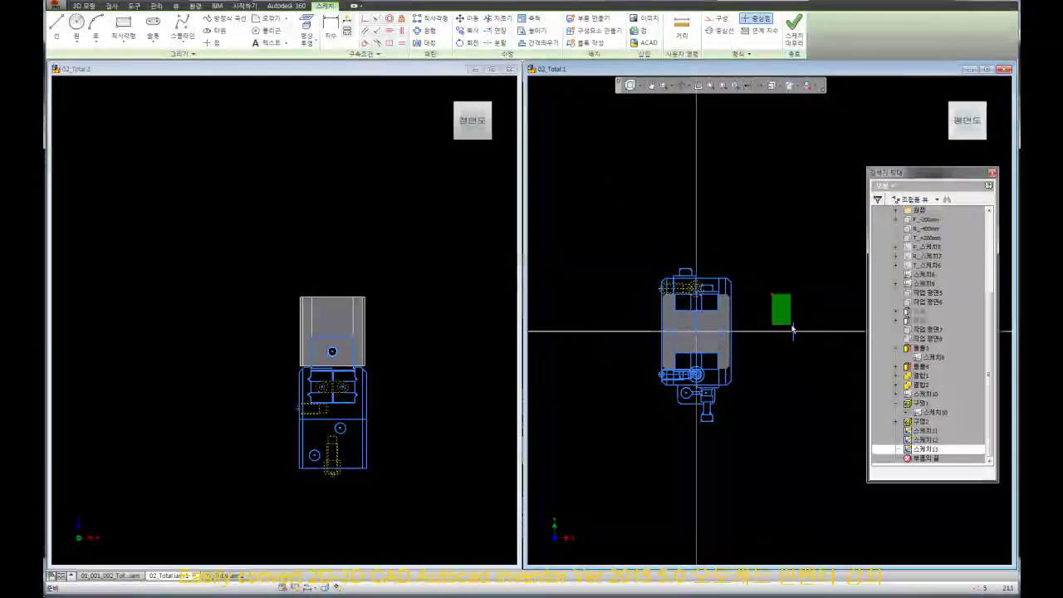
pyautogui.rightClick(806, 262)
pyautogui.click(800, 232)
pyautogui.scroll(3, 711, 335)
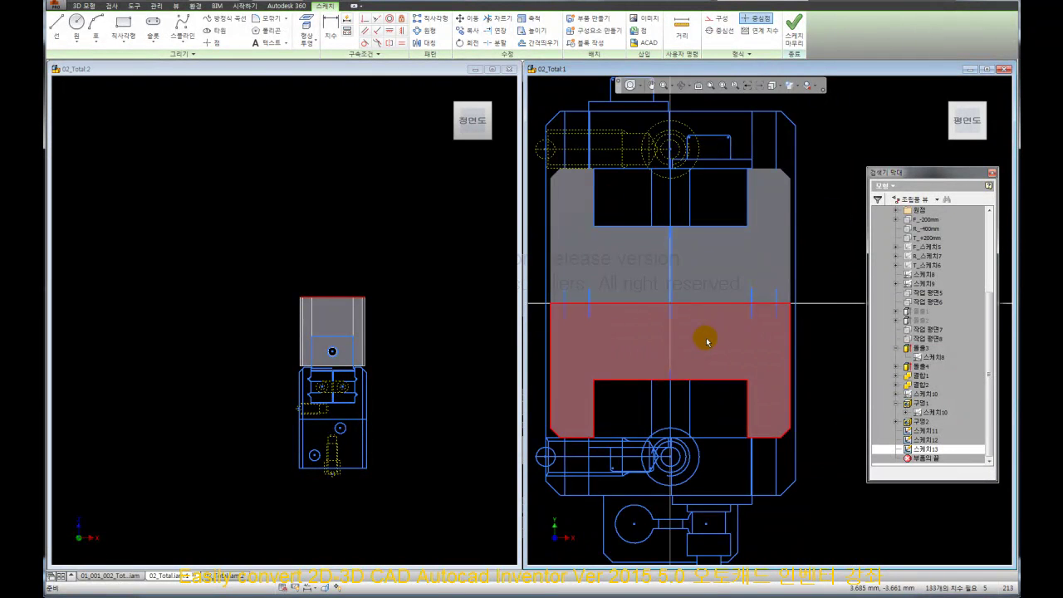
pyautogui.scroll(-2, 707, 337)
# - Delete the small stray lines left near the top of the sketch
pyautogui.moveTo(567, 288); pyautogui.dragTo(683, 345)
pyautogui.rightClick(828, 268)
pyautogui.click(827, 237)
pyautogui.moveTo(713, 290); pyautogui.dragTo(776, 333)
pyautogui.rightClick(804, 277)
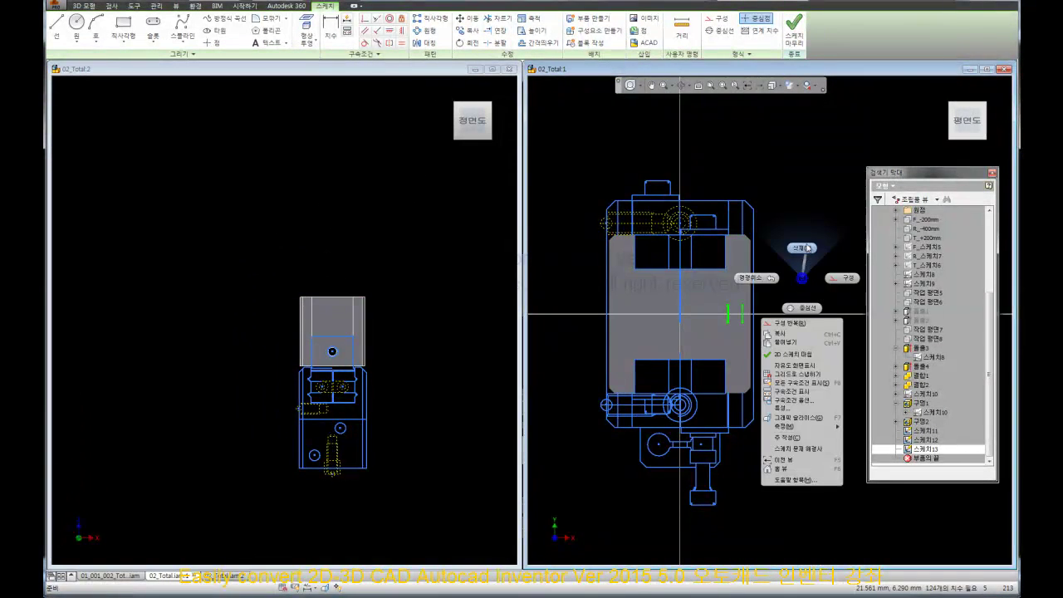
pyautogui.click(808, 247)
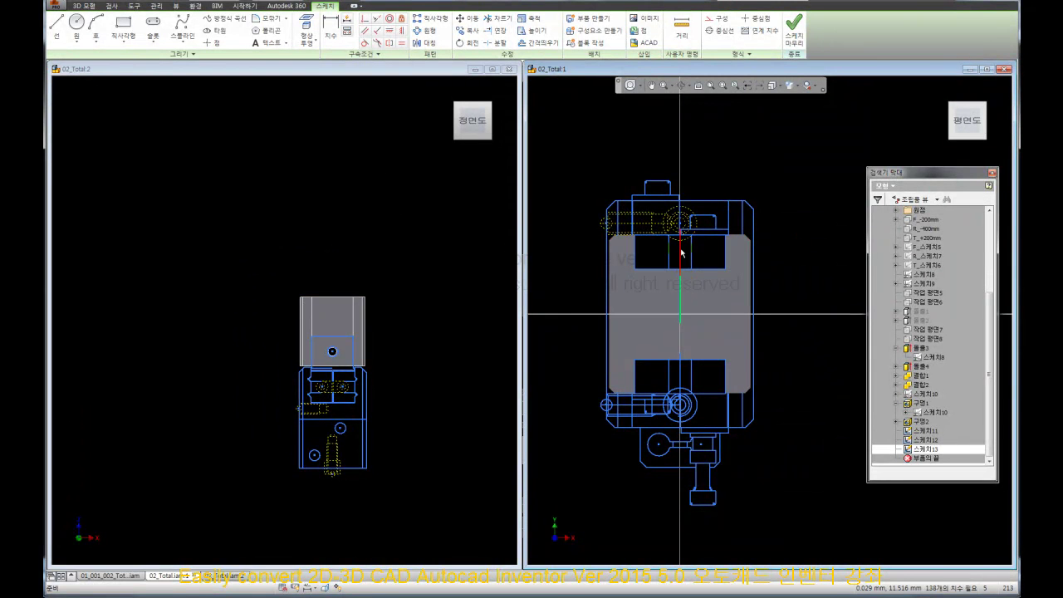
# - Turn the centre circles into dashed centerline reference geometry
pyautogui.scroll(5, 658, 352)
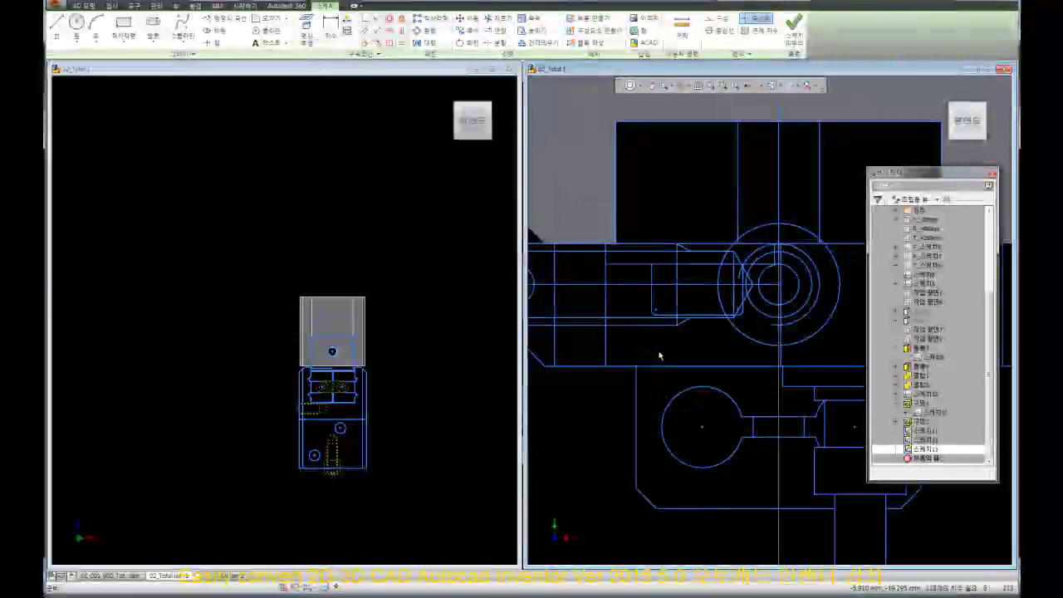
pyautogui.moveTo(736, 209); pyautogui.dragTo(659, 234, button='middle')
pyautogui.moveTo(642, 231); pyautogui.dragTo(774, 363)
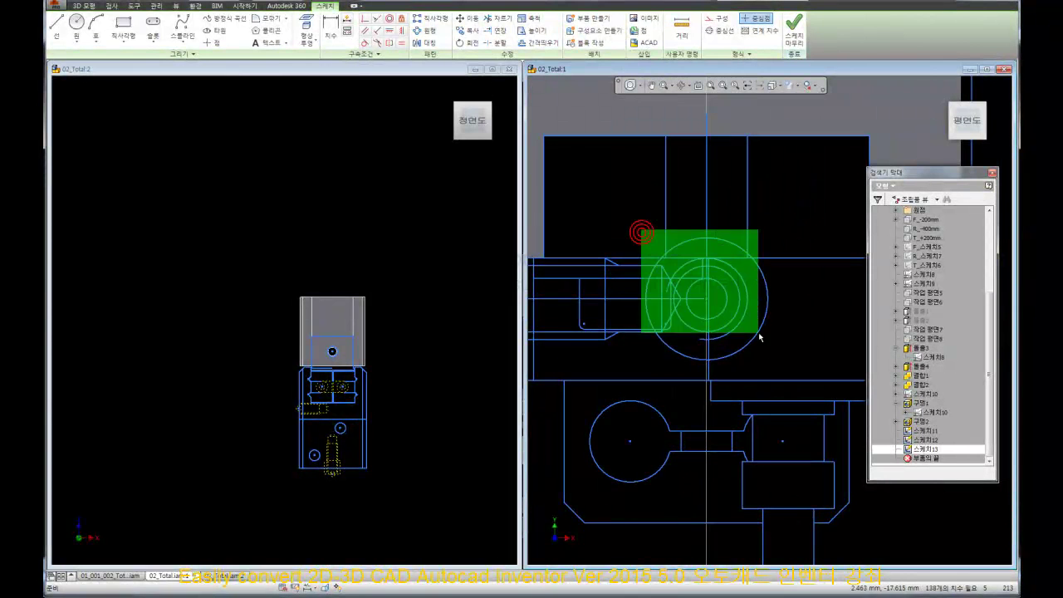
pyautogui.click(714, 33)
# - Convert the shaft's outline lines to construction geometry
pyautogui.scroll(-2, 798, 304)
pyautogui.scroll(3, 653, 323)
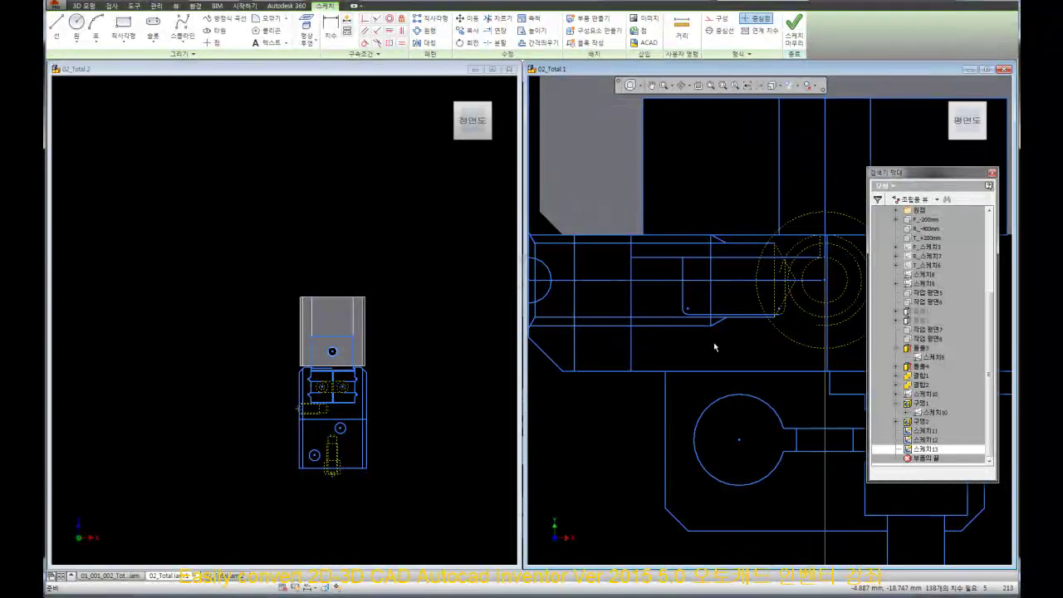
pyautogui.moveTo(712, 349); pyautogui.dragTo(643, 343, button='middle')
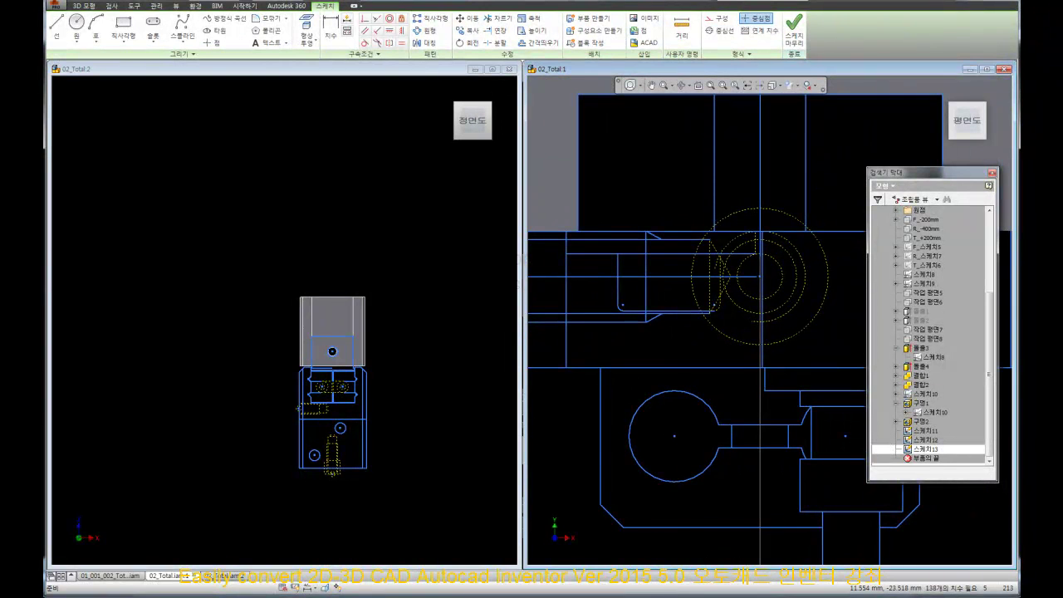
pyautogui.scroll(2, 694, 336)
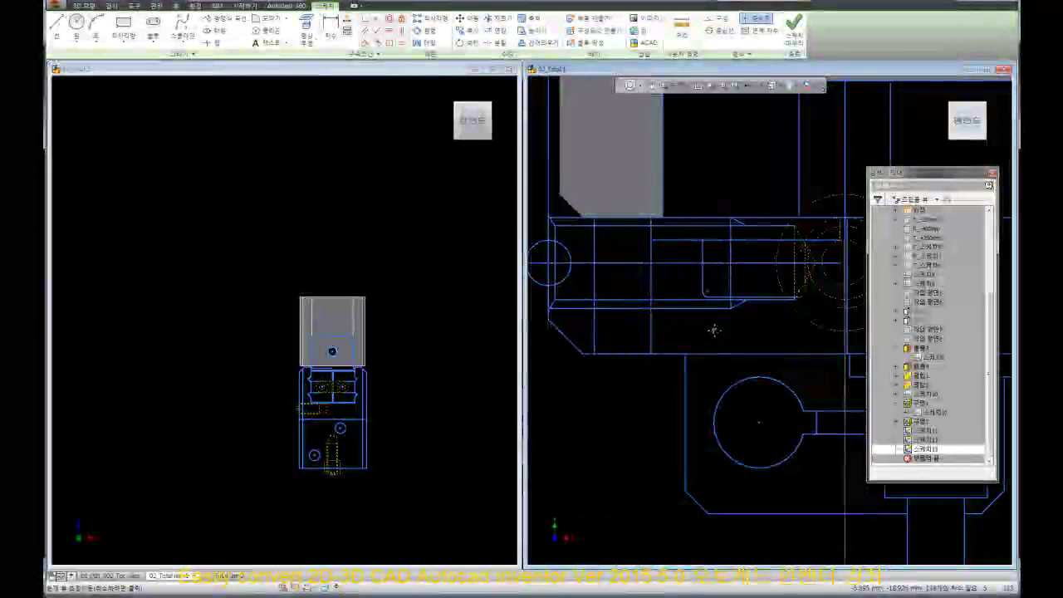
pyautogui.scroll(1, 712, 327)
pyautogui.scroll(2, 727, 305)
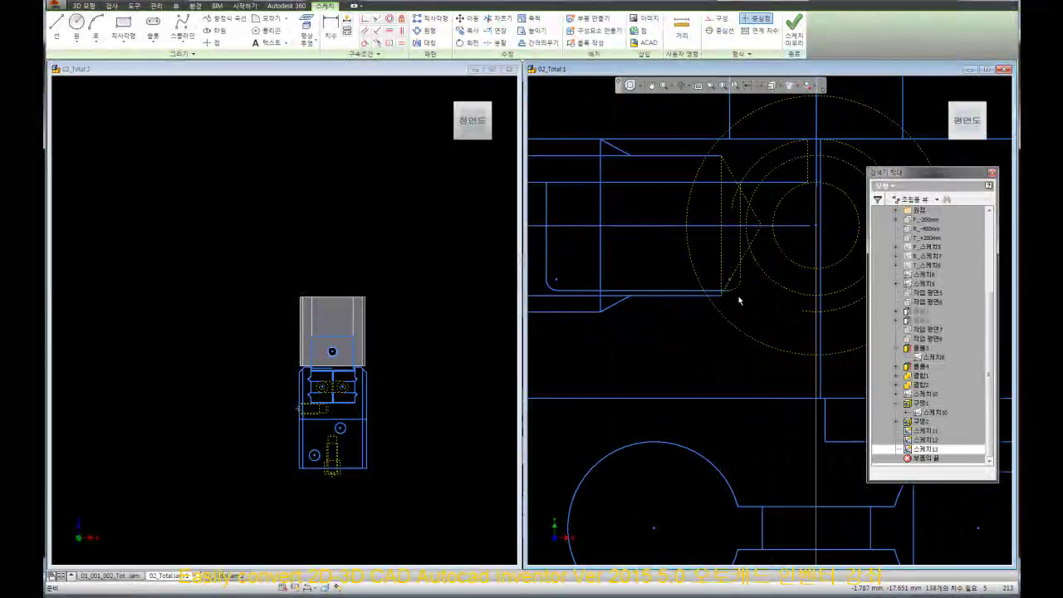
pyautogui.scroll(1, 737, 289)
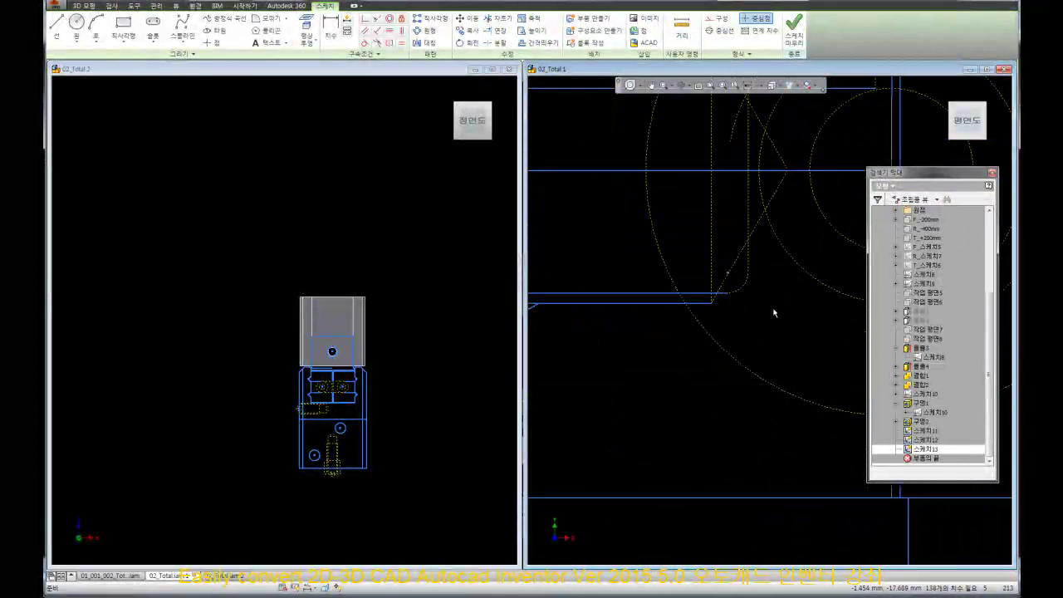
pyautogui.scroll(1, 752, 293)
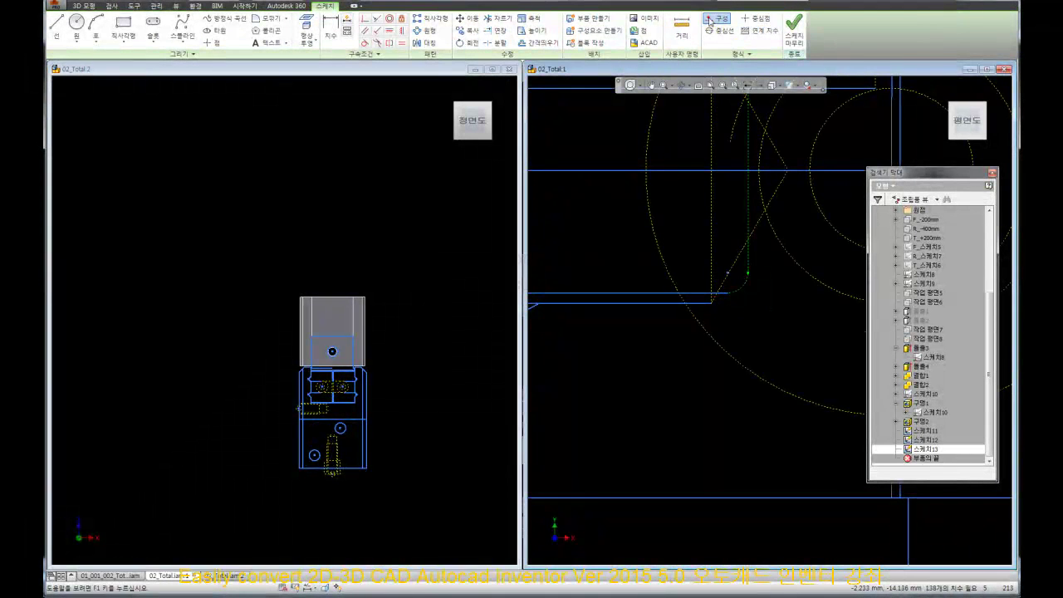
pyautogui.scroll(-3, 777, 304)
pyautogui.moveTo(776, 304)
pyautogui.mouseDown(button='middle')
pyautogui.moveTo(673, 332)
pyautogui.moveTo(759, 330)
pyautogui.mouseUp(button='middle')
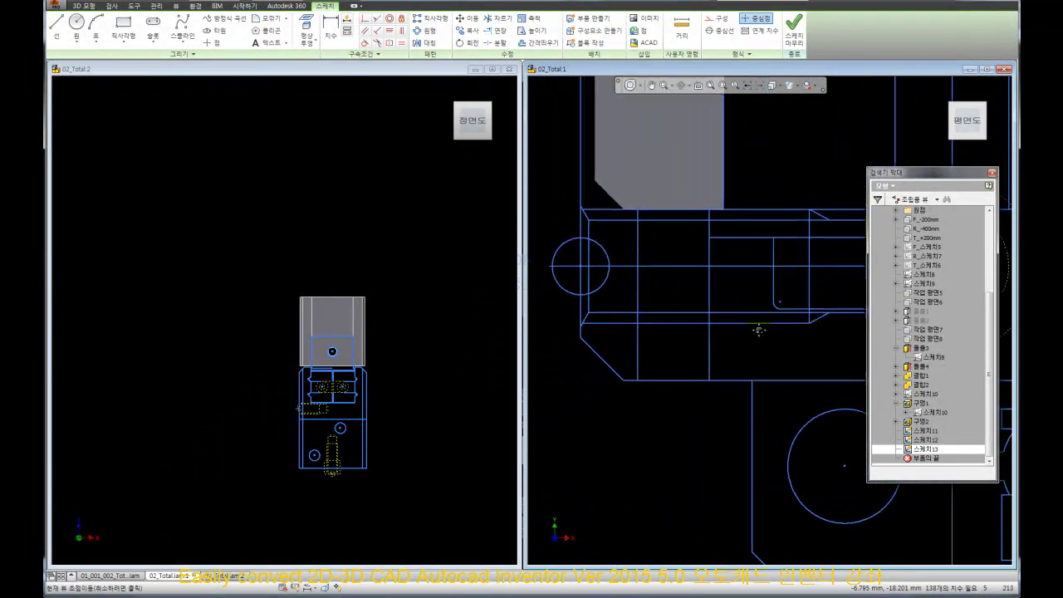
pyautogui.moveTo(653, 332); pyautogui.dragTo(633, 339, button='middle')
pyautogui.moveTo(528, 206); pyautogui.dragTo(550, 212, button='middle')
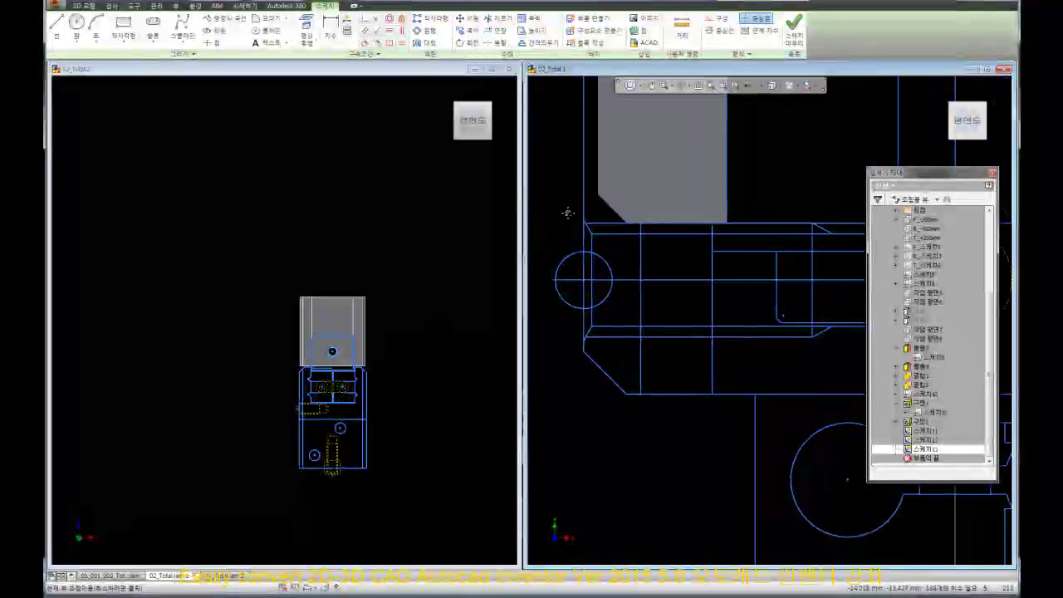
pyautogui.moveTo(545, 206); pyautogui.dragTo(844, 358)
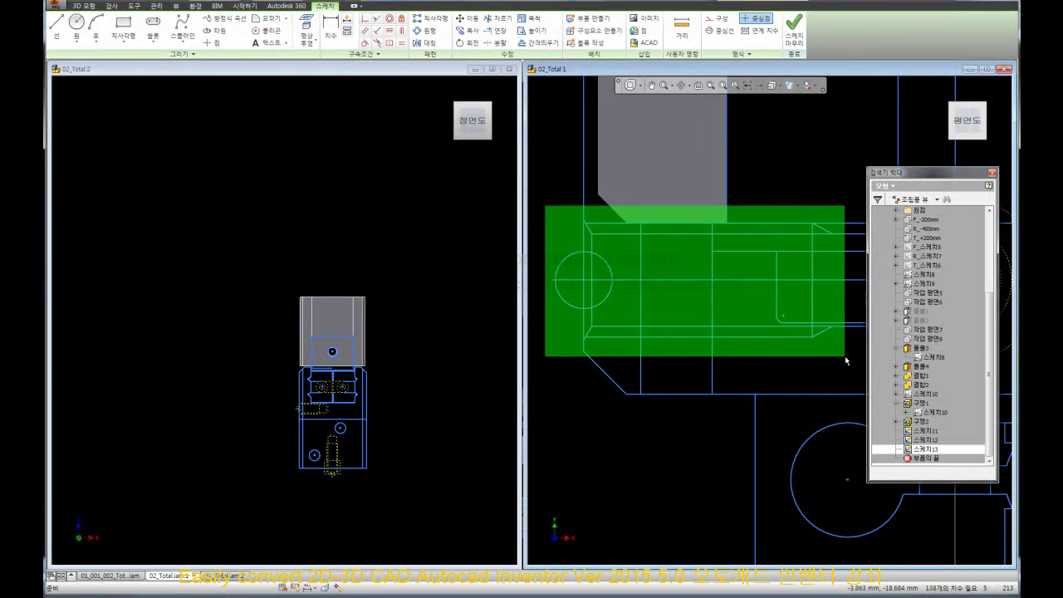
pyautogui.click(708, 18)
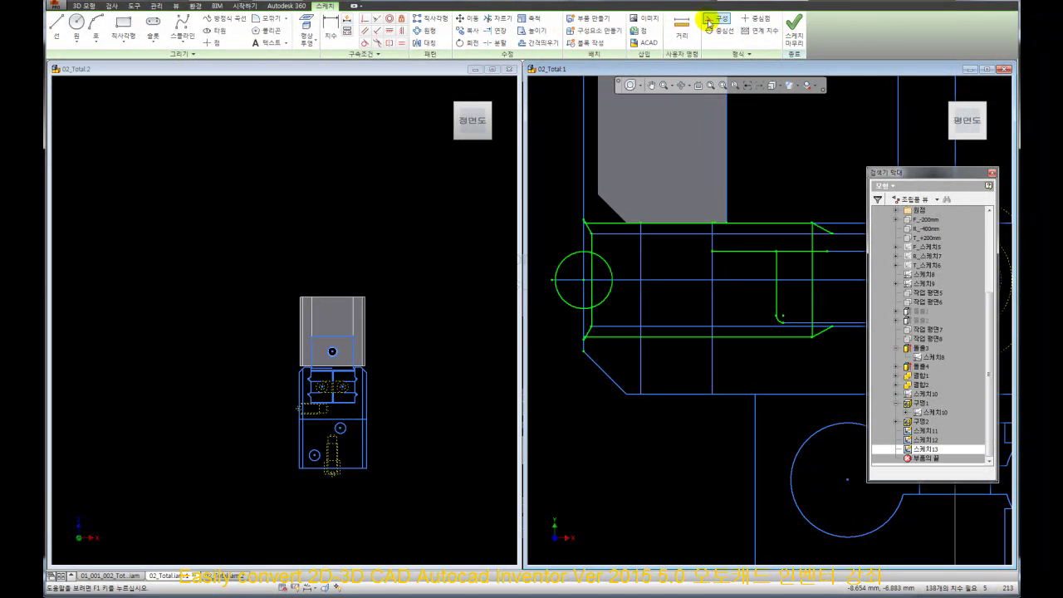
# - Make the two horizontal lines across the shaft construction geometry
pyautogui.click(672, 233)
pyautogui.click(713, 25)
pyautogui.click(712, 20)
pyautogui.moveTo(817, 317); pyautogui.dragTo(665, 323, button='middle')
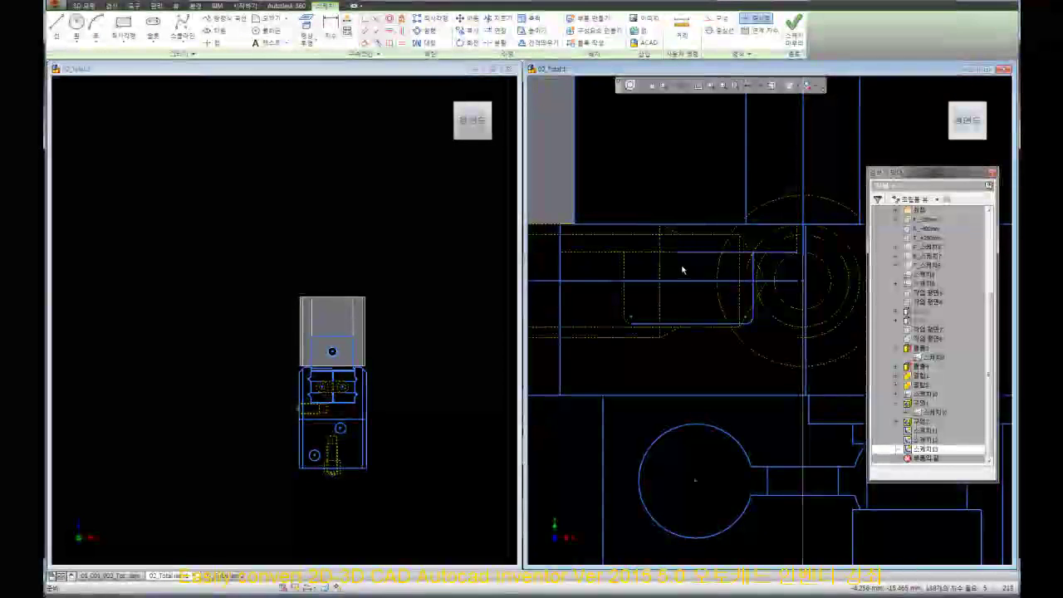
pyautogui.scroll(1, 675, 268)
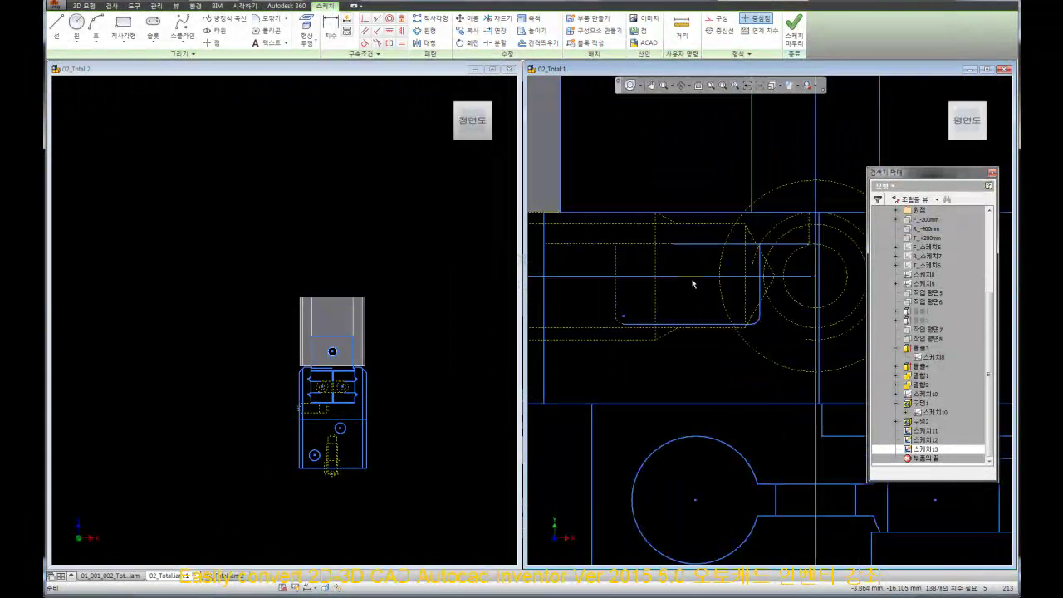
# - Convert the upper sketch lines near the shaft circles to construction geometry
pyautogui.moveTo(610, 237); pyautogui.dragTo(780, 326)
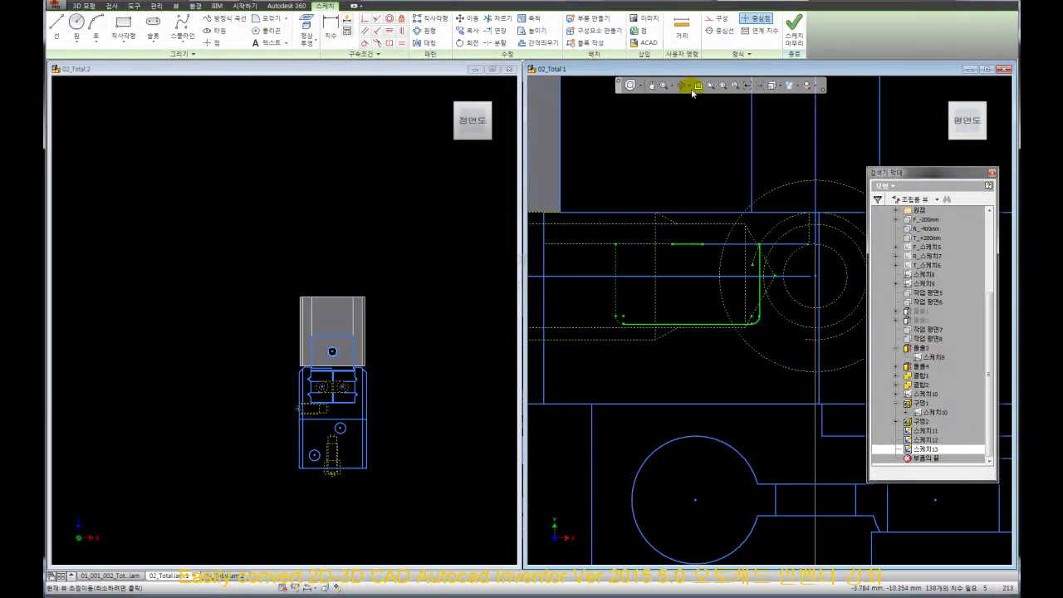
pyautogui.click(700, 127)
pyautogui.moveTo(653, 184); pyautogui.dragTo(835, 266)
pyautogui.click(717, 18)
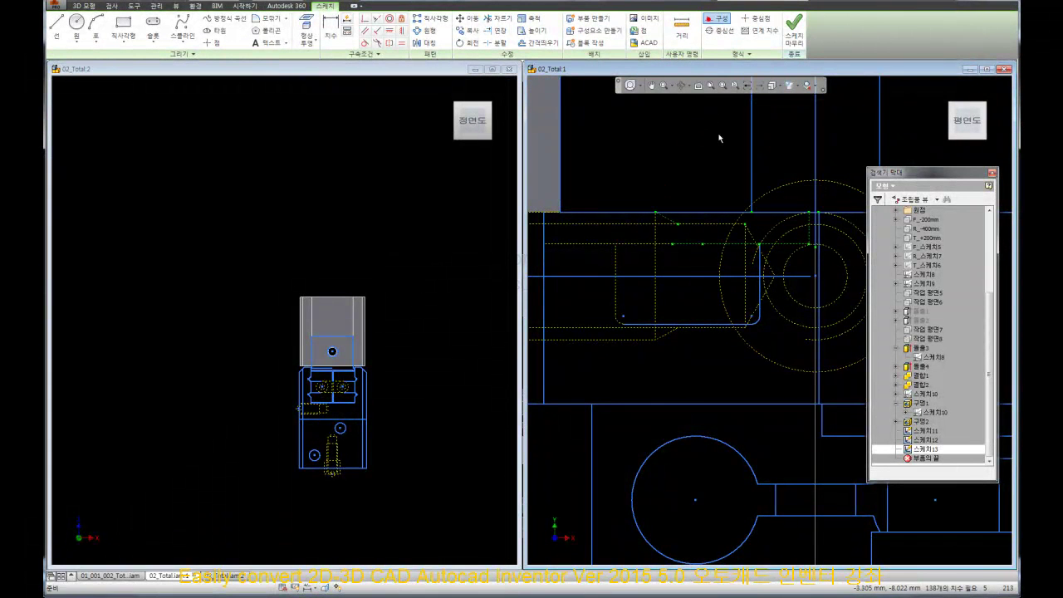
pyautogui.press('Escape')
# - Make the remaining upper lines construction geometry, then zoom out to check the whole sketch
pyautogui.moveTo(603, 236); pyautogui.dragTo(764, 309)
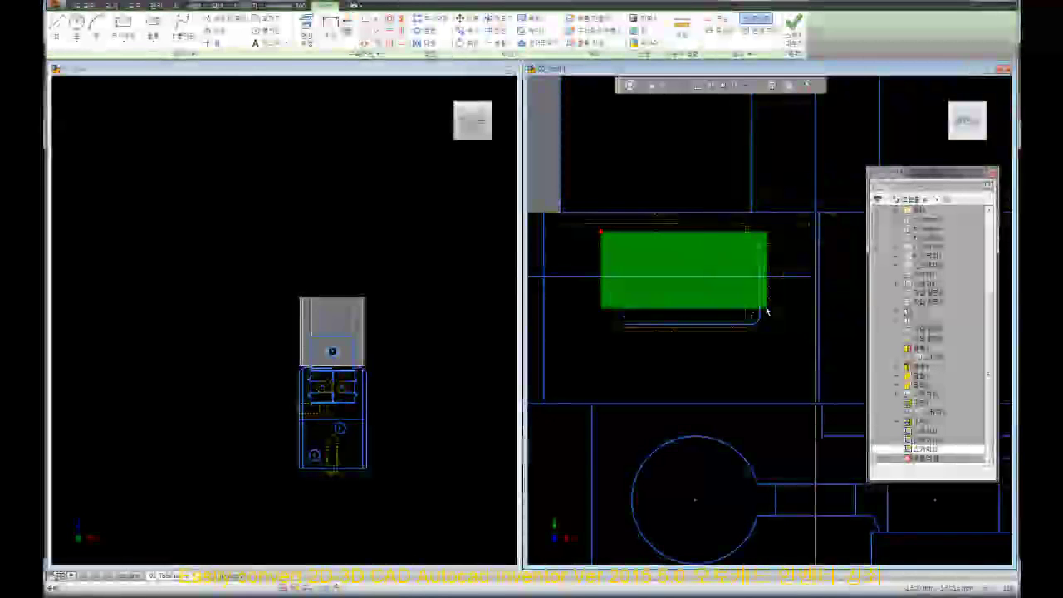
pyautogui.click(718, 18)
pyautogui.scroll(-5, 709, 128)
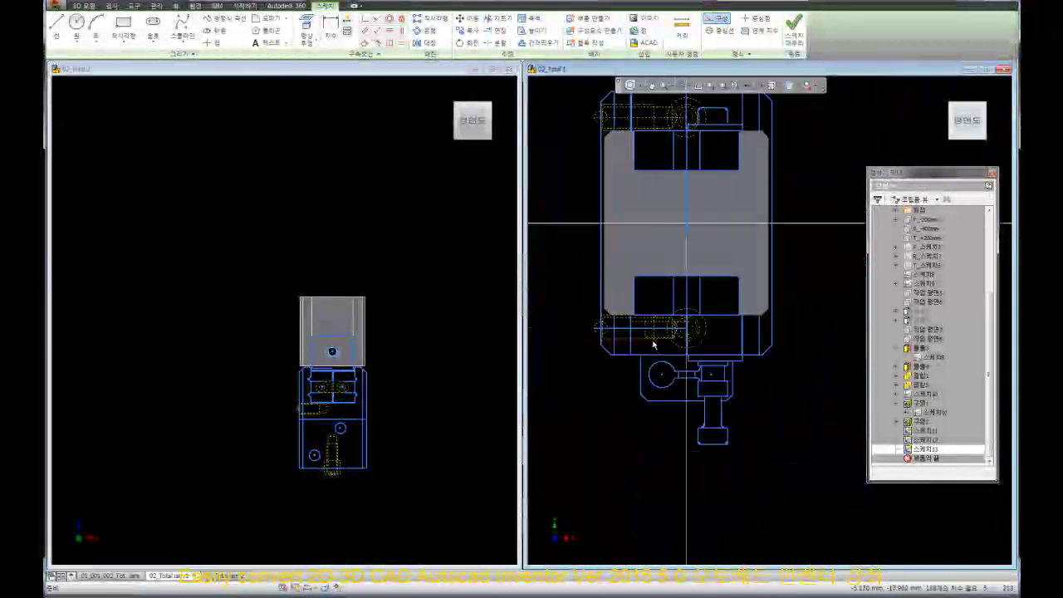
pyautogui.press('Escape')
pyautogui.scroll(2, 690, 415)
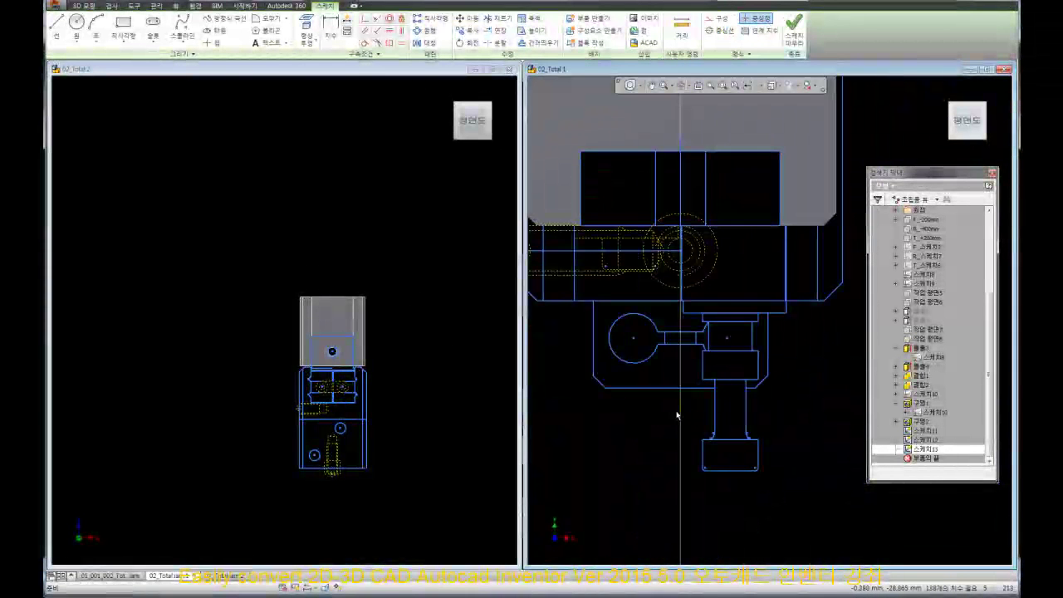
pyautogui.scroll(3, 676, 417)
pyautogui.scroll(-2, 676, 417)
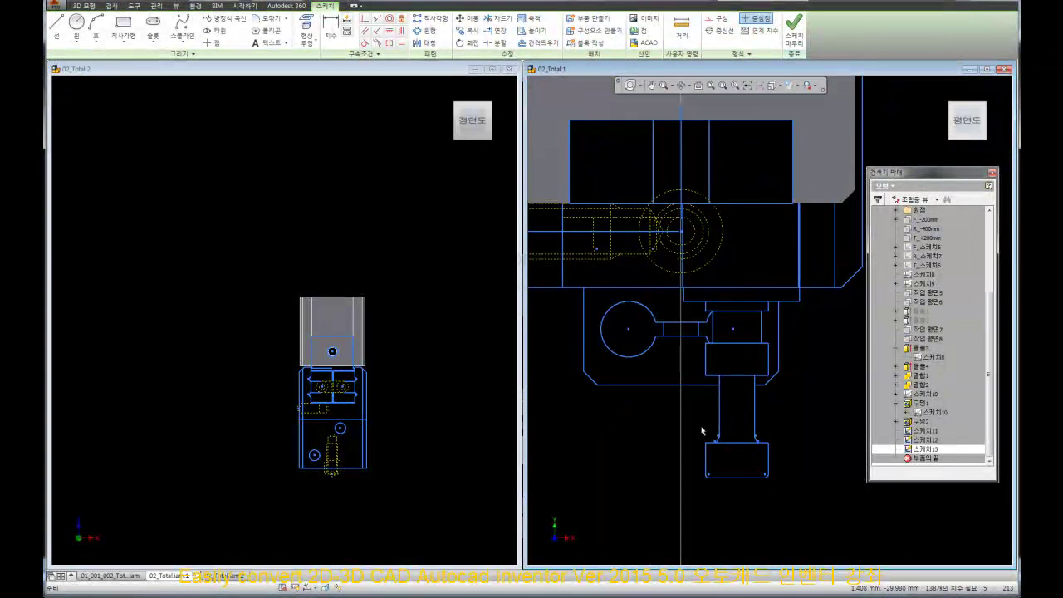
pyautogui.scroll(-3, 731, 408)
pyautogui.moveTo(731, 408); pyautogui.dragTo(730, 421, button='middle')
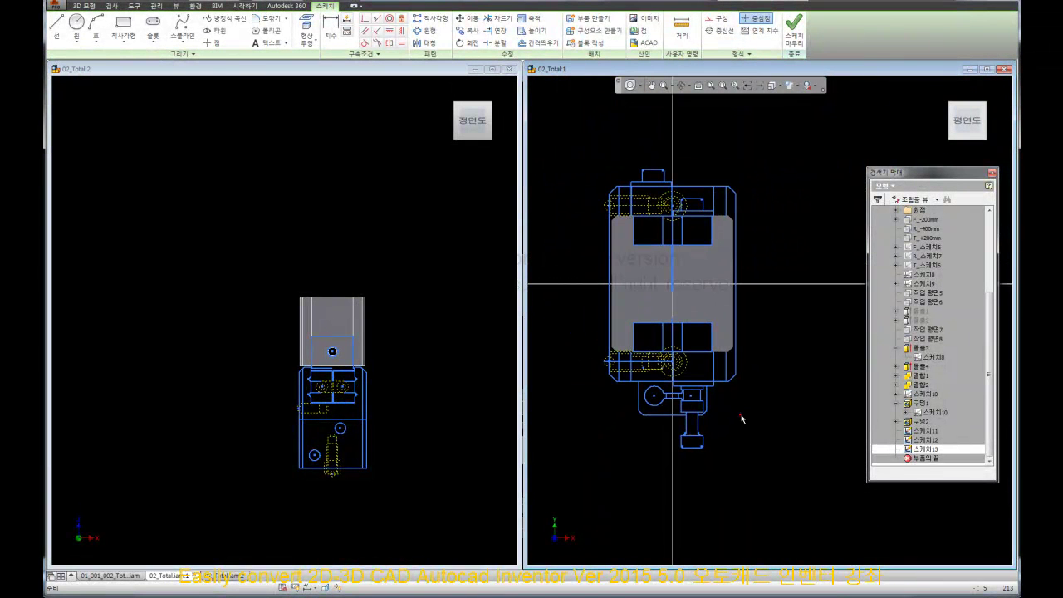
pyautogui.scroll(3, 634, 190)
pyautogui.scroll(-2, 643, 207)
# - Finish the sketch and extrude the clamp's large central profile 10 mm
pyautogui.click(794, 29)
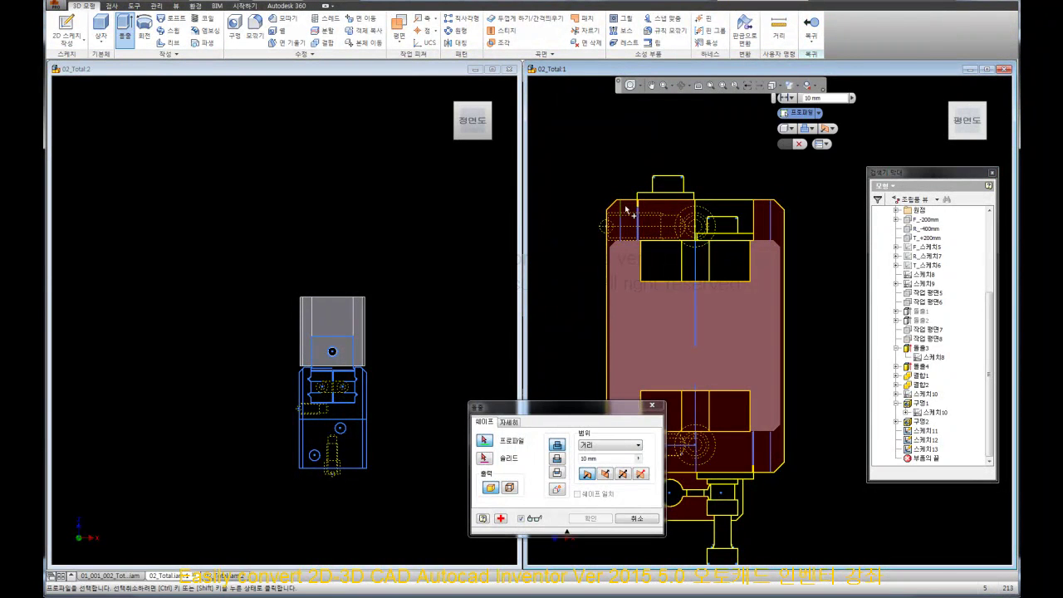
pyautogui.click(684, 320)
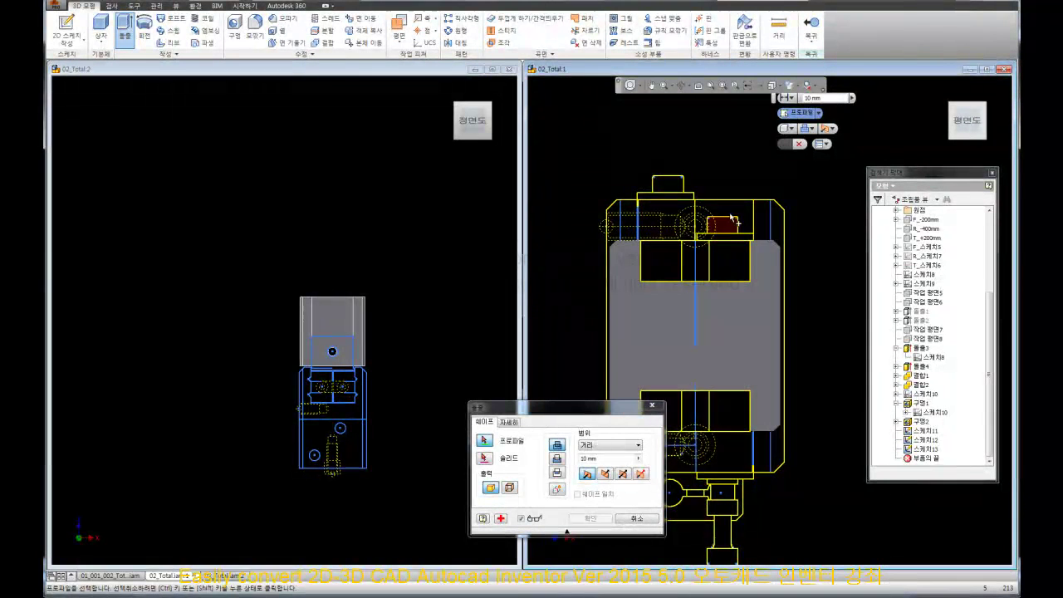
pyautogui.scroll(2, 677, 195)
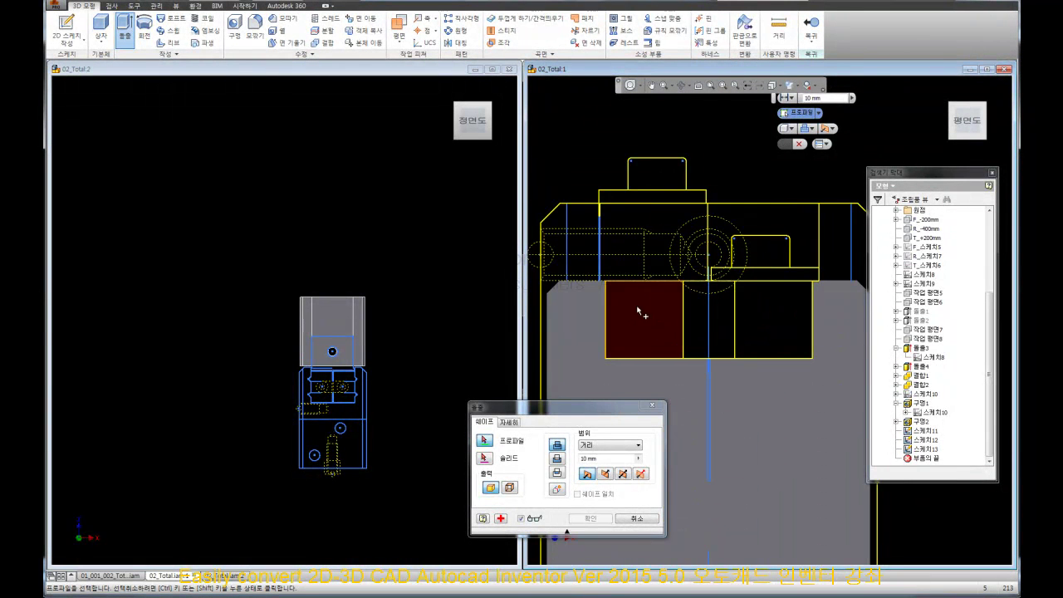
pyautogui.scroll(1, 692, 159)
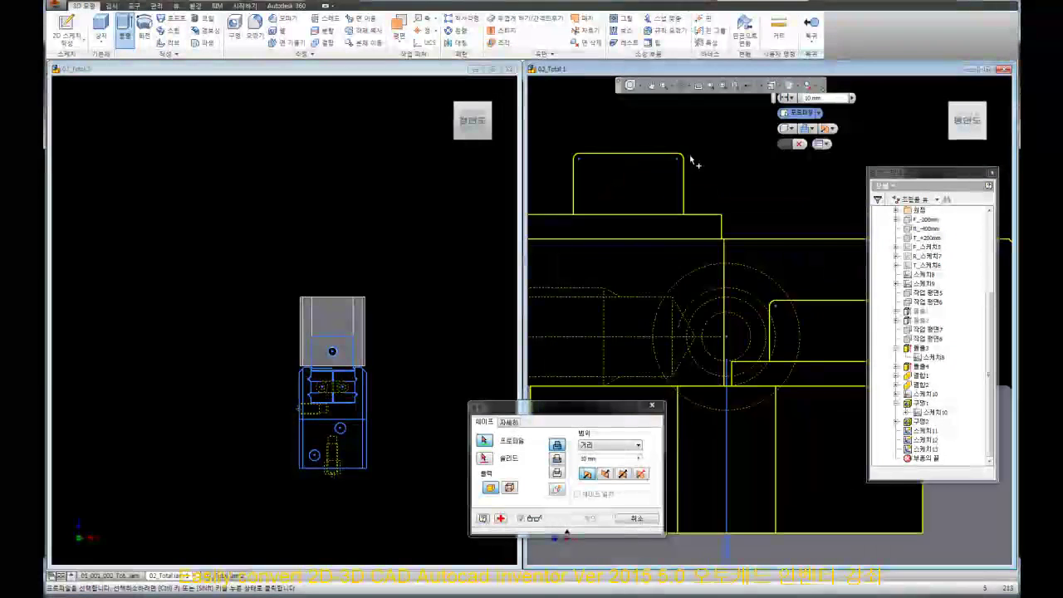
pyautogui.scroll(-3, 693, 158)
pyautogui.scroll(4, 731, 403)
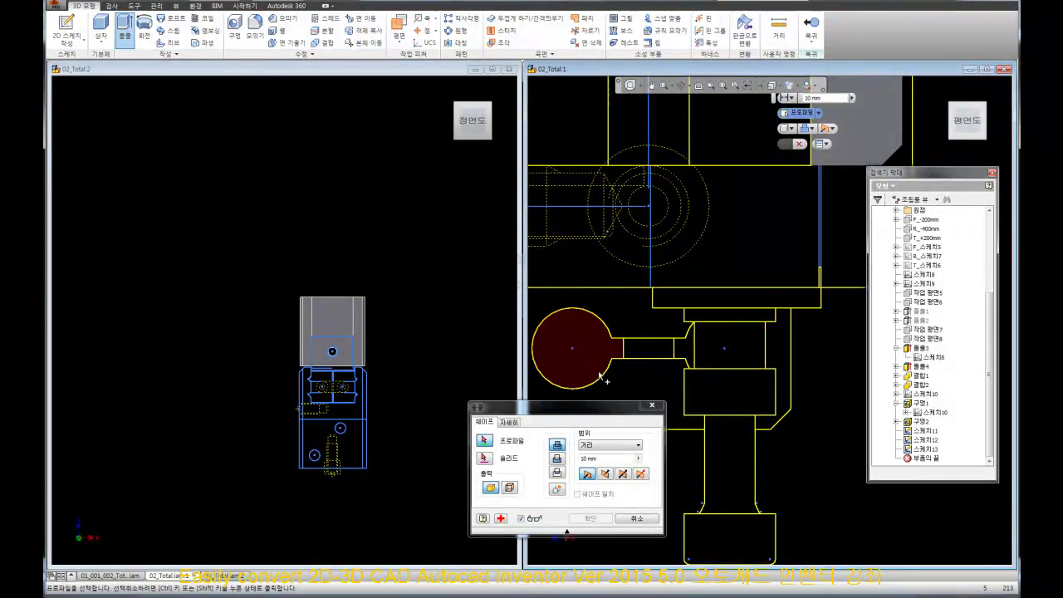
pyautogui.scroll(-5, 692, 430)
pyautogui.scroll(2, 672, 397)
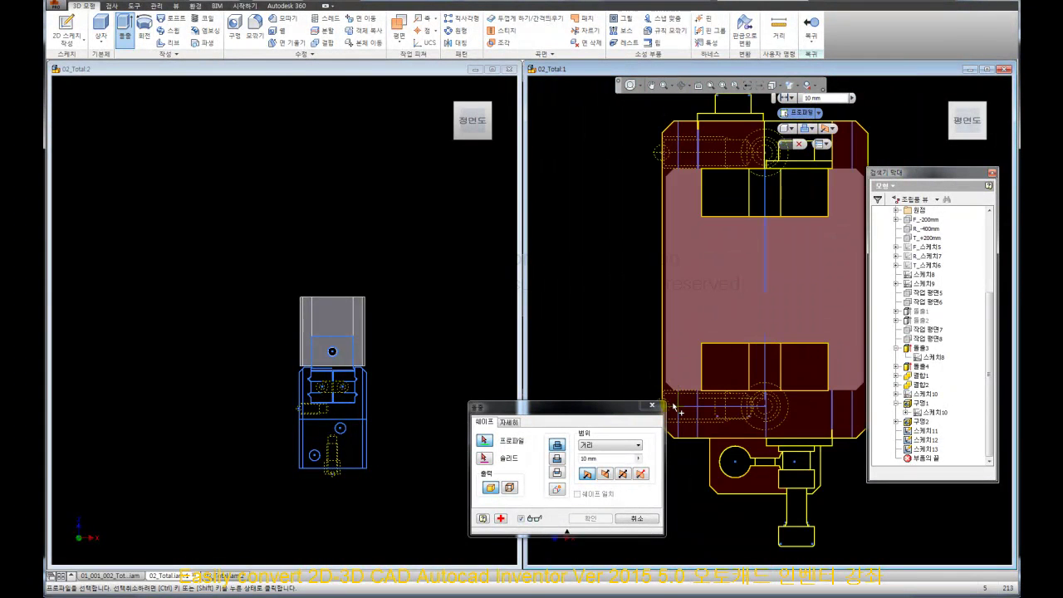
pyautogui.click(678, 176)
pyautogui.click(544, 198)
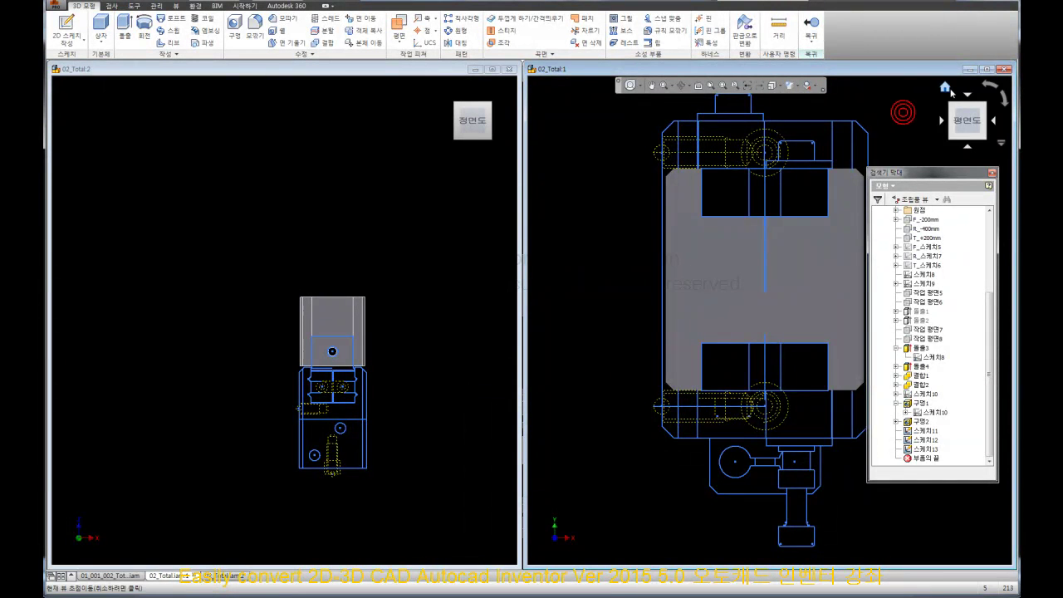
# - Return to the home view, clear the face selection and start editing 스케치11
pyautogui.click(944, 86)
pyautogui.scroll(3, 710, 333)
pyautogui.scroll(-2, 796, 427)
pyautogui.scroll(3, 740, 332)
pyautogui.scroll(3, 711, 324)
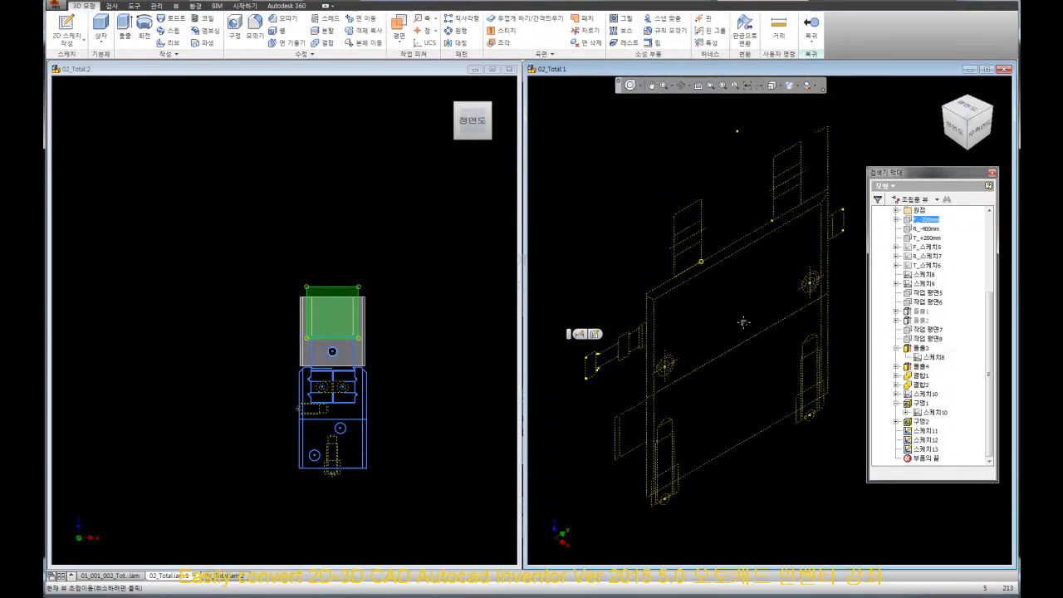
pyautogui.click(617, 242)
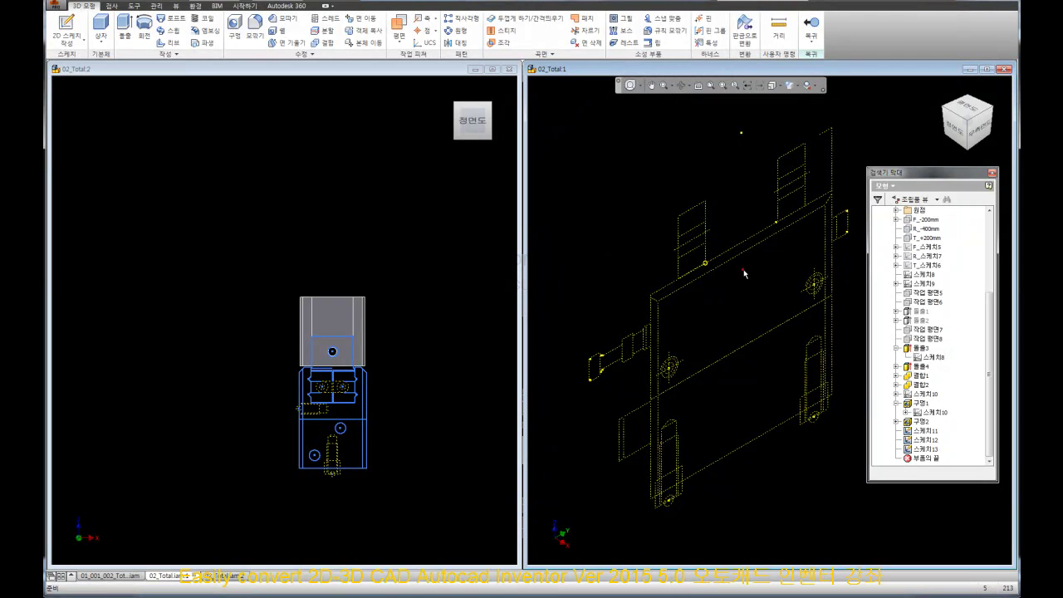
pyautogui.click(770, 236)
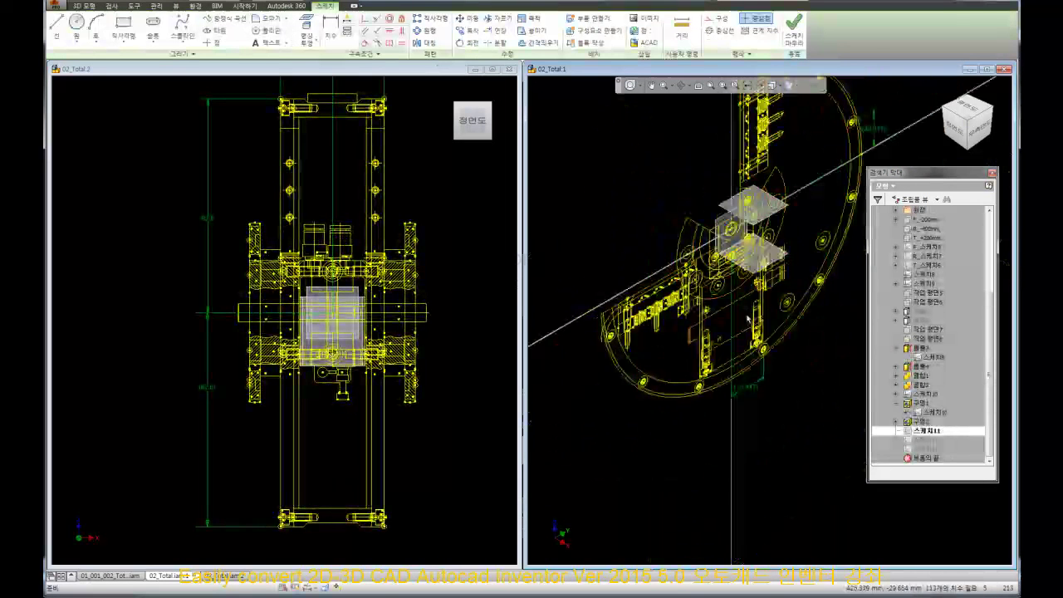
# - View 스케치11 from the right, locate its geometry in the browser, then finish the sketch
pyautogui.click(928, 431)
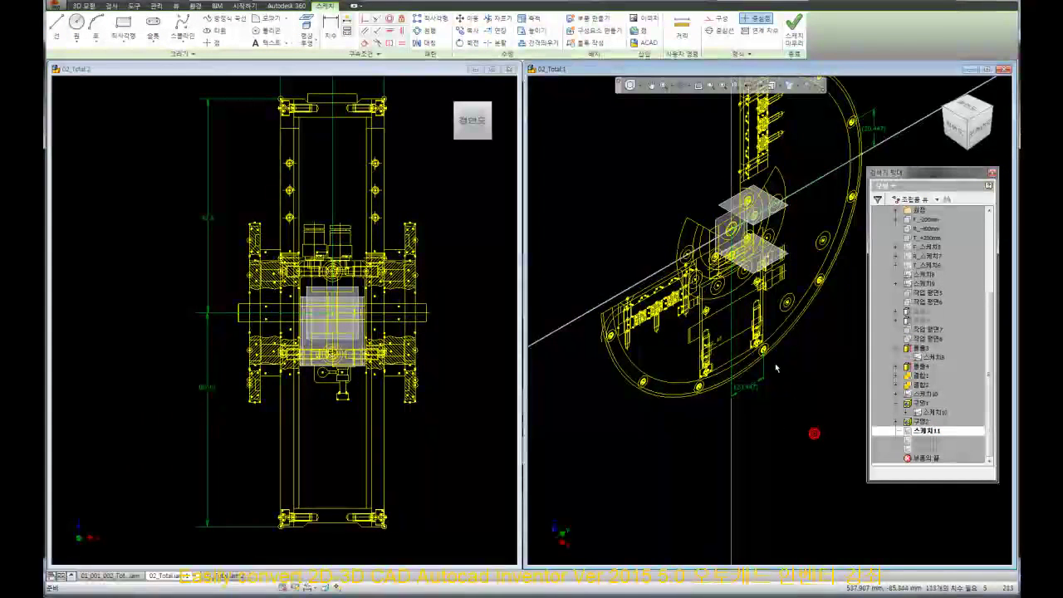
pyautogui.scroll(-4, 810, 412)
pyautogui.click(980, 128)
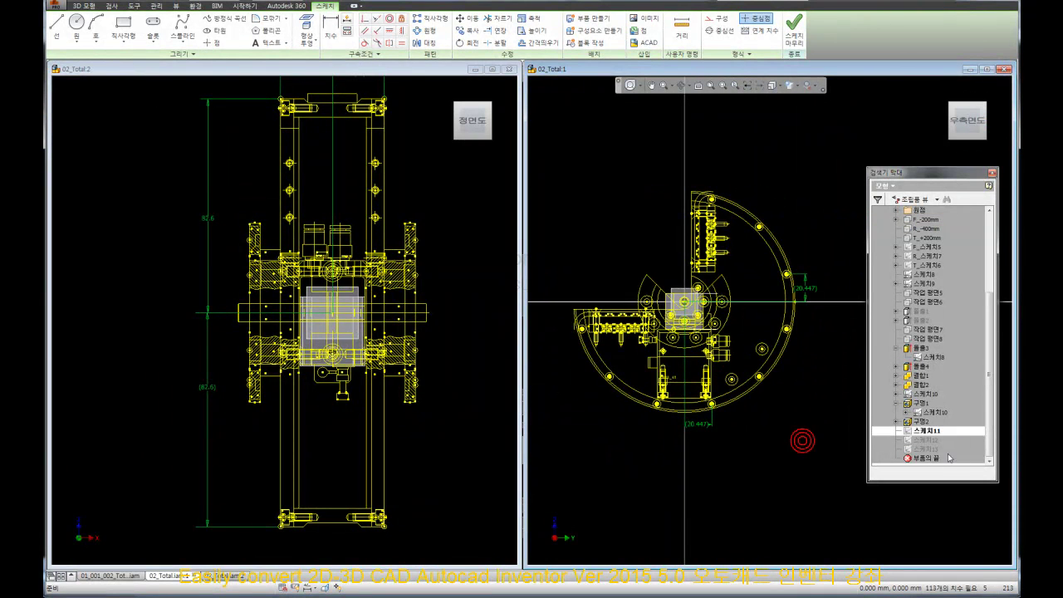
pyautogui.rightClick(786, 333)
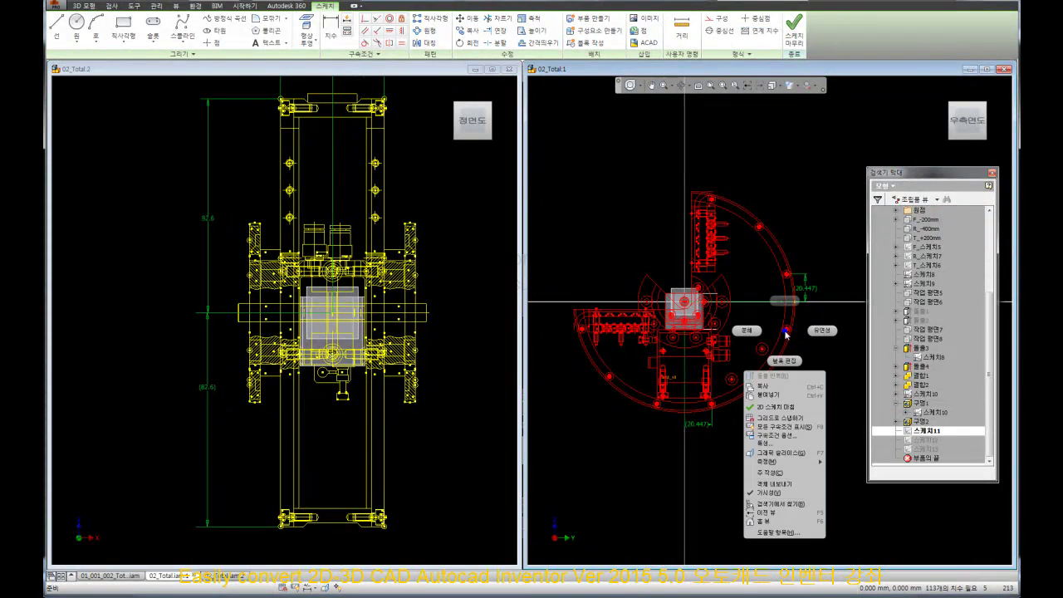
pyautogui.click(785, 504)
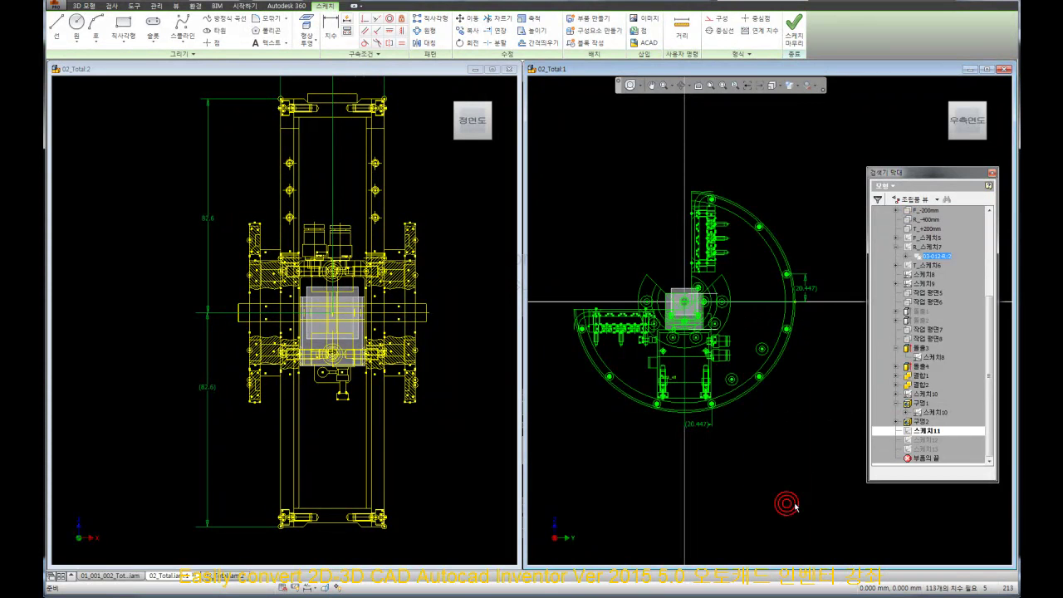
pyautogui.click(896, 247)
pyautogui.click(794, 419)
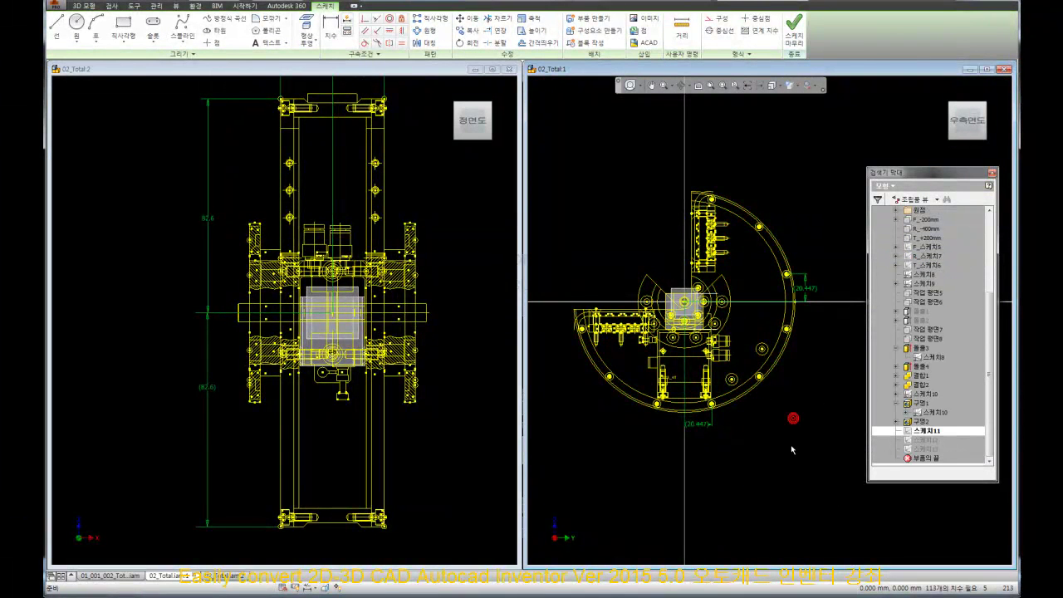
pyautogui.click(795, 29)
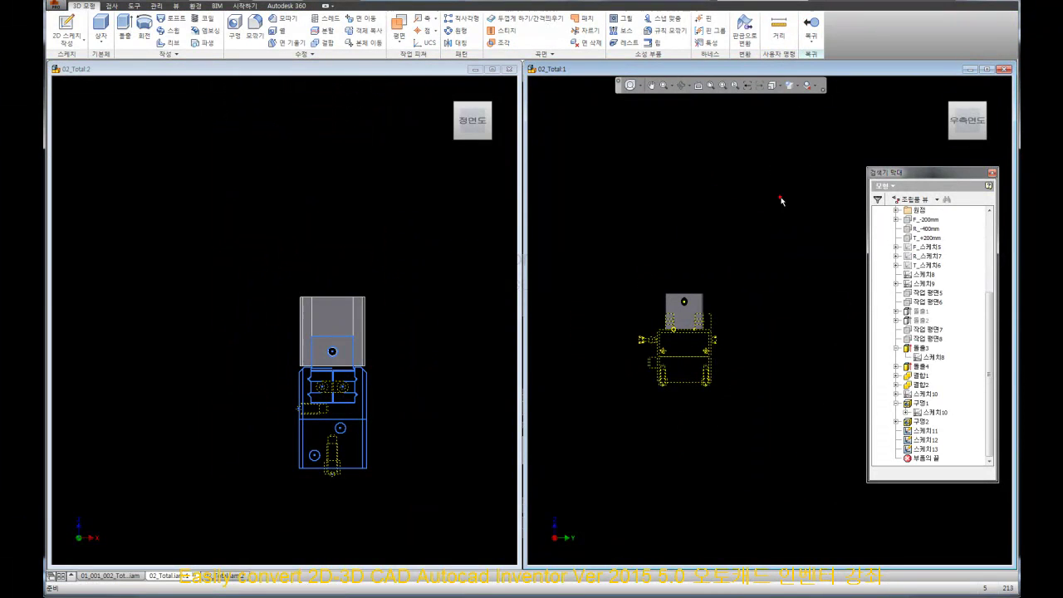
pyautogui.click(782, 198)
pyautogui.doubleClick(926, 430)
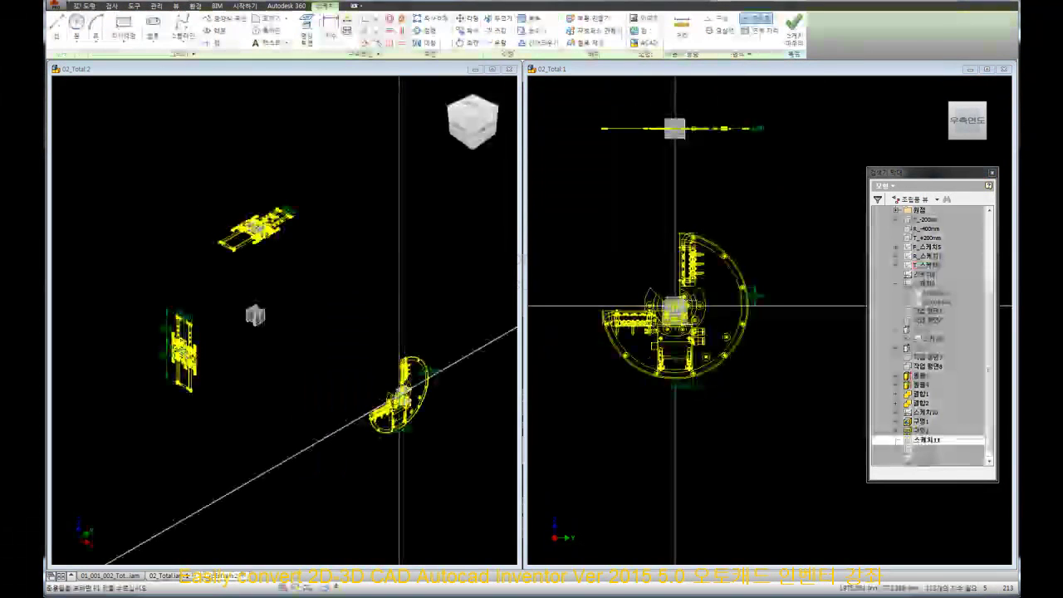
pyautogui.click(723, 434)
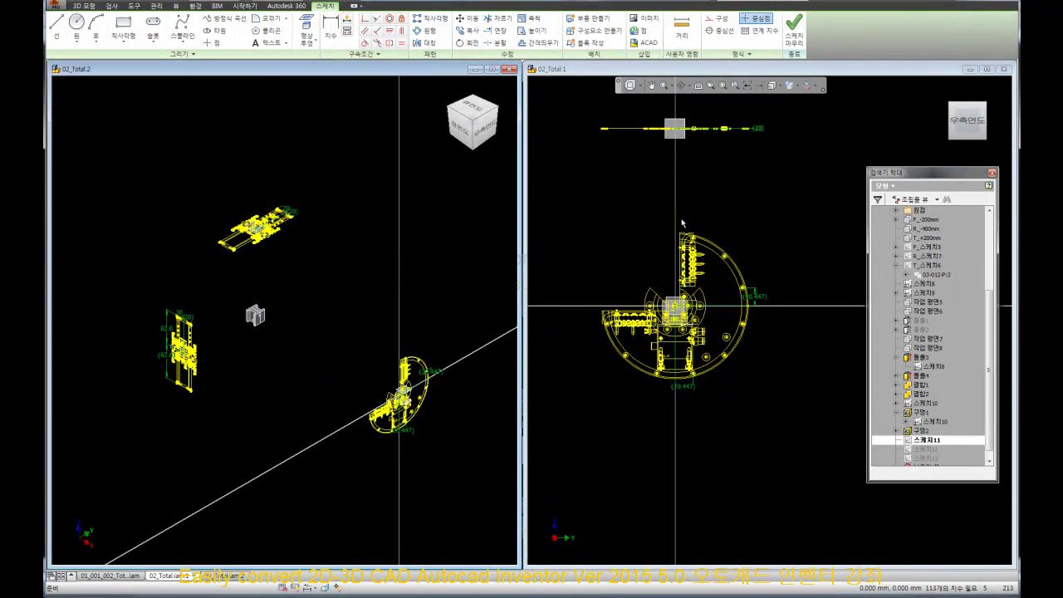
pyautogui.click(926, 247)
pyautogui.keyDown('shift'); pyautogui.click(929, 265); pyautogui.keyUp('shift')
pyautogui.rightClick(929, 263)
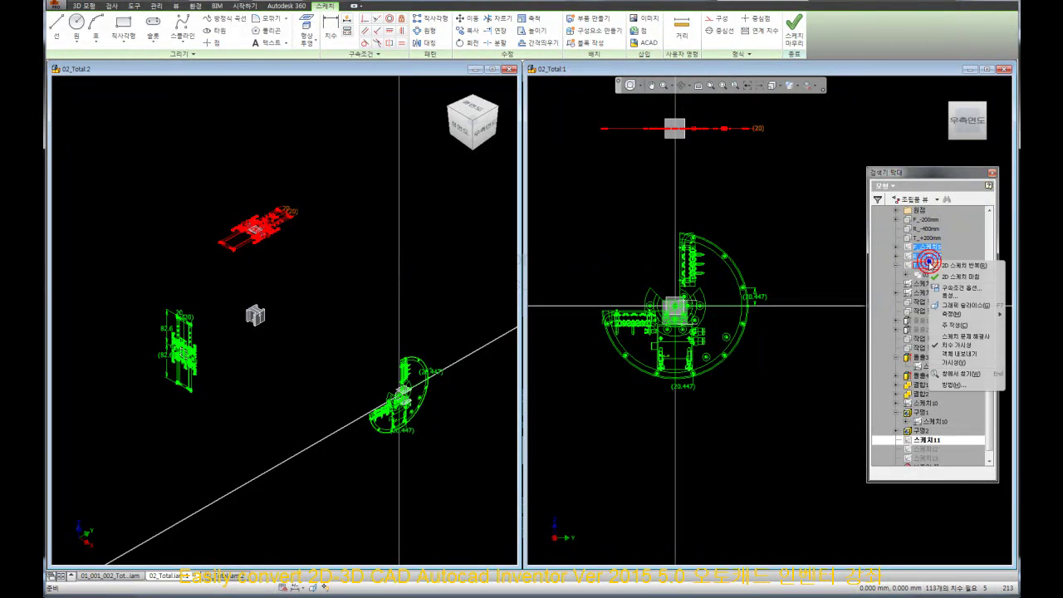
pyautogui.click(963, 345)
pyautogui.click(941, 373)
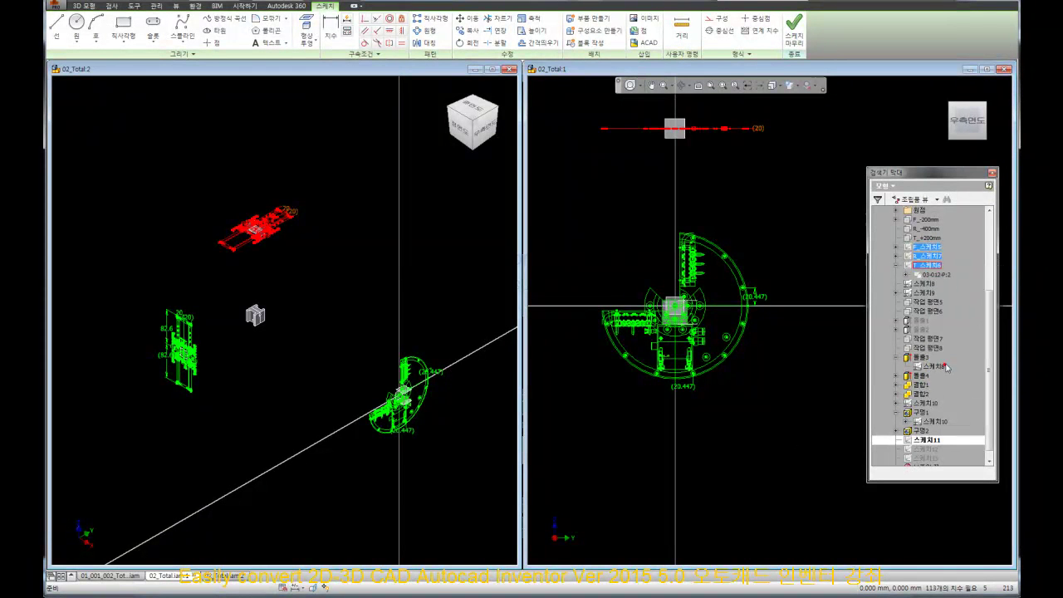
pyautogui.rightClick(936, 265)
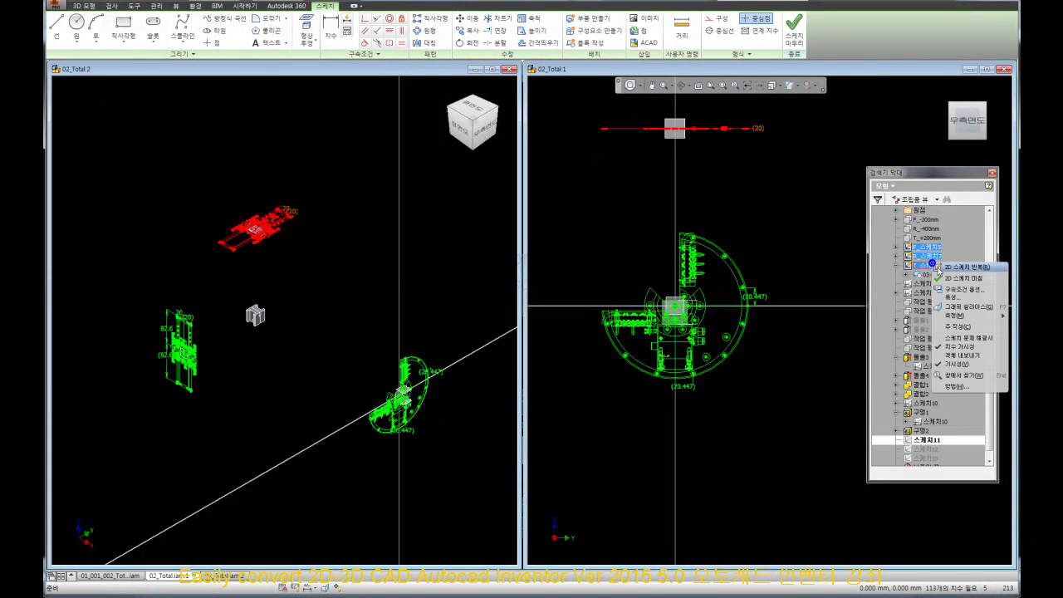
pyautogui.click(956, 365)
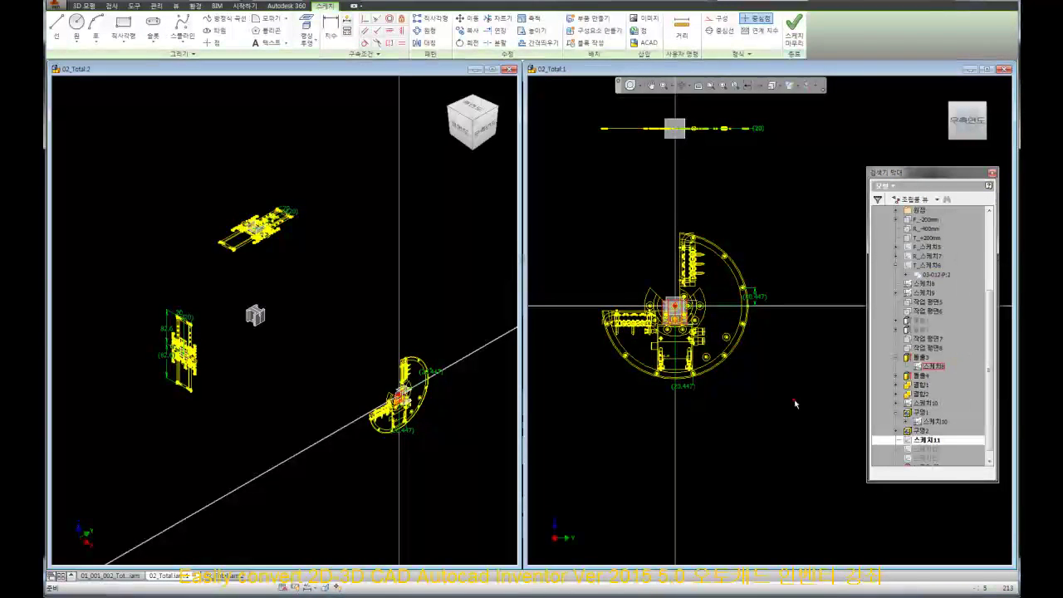
pyautogui.moveTo(982, 368); pyautogui.dragTo(998, 270)
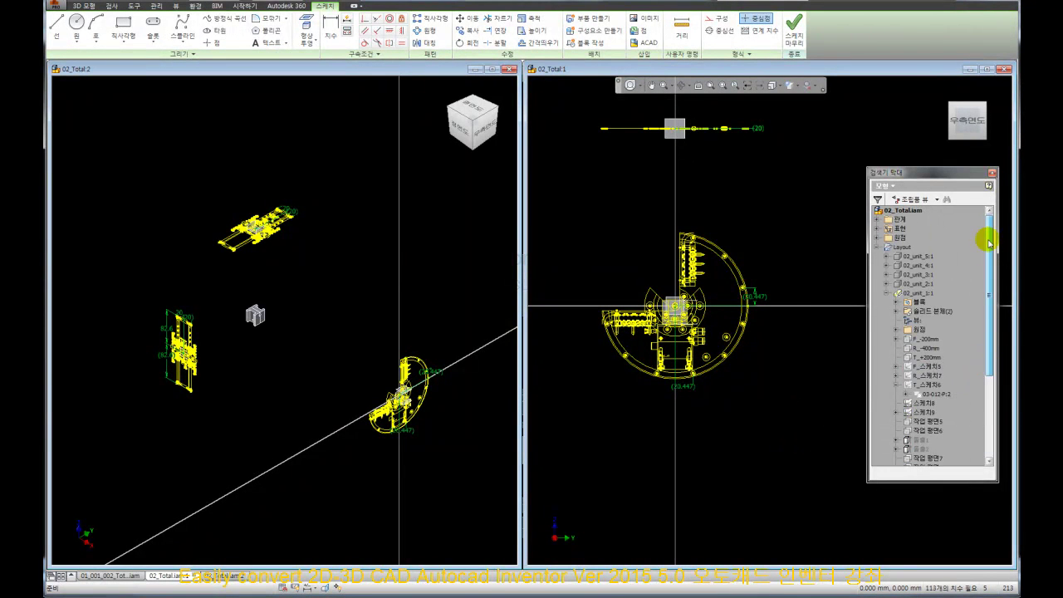
pyautogui.click(778, 404)
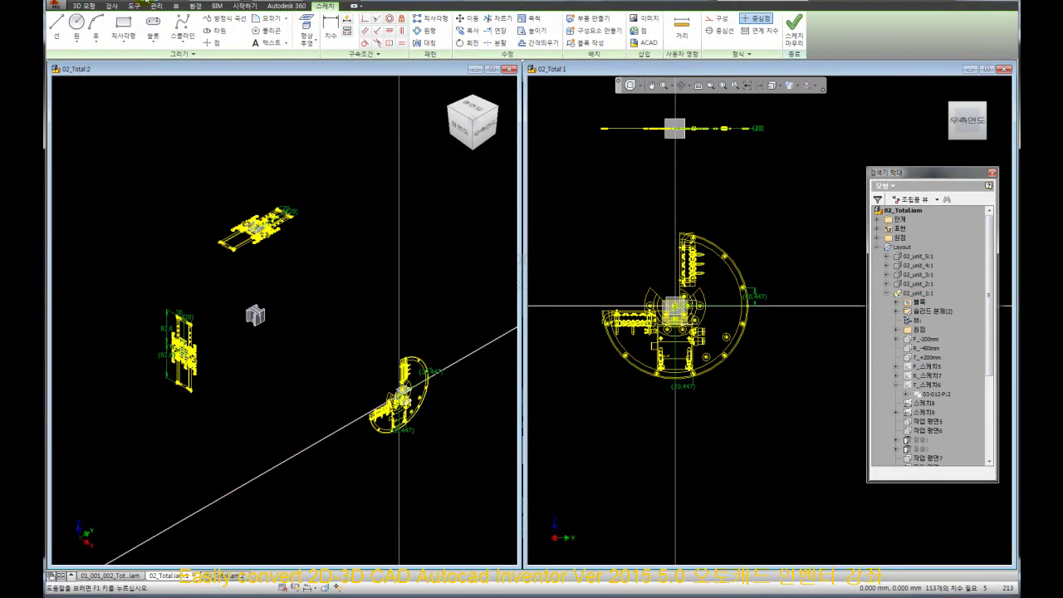
pyautogui.click(794, 29)
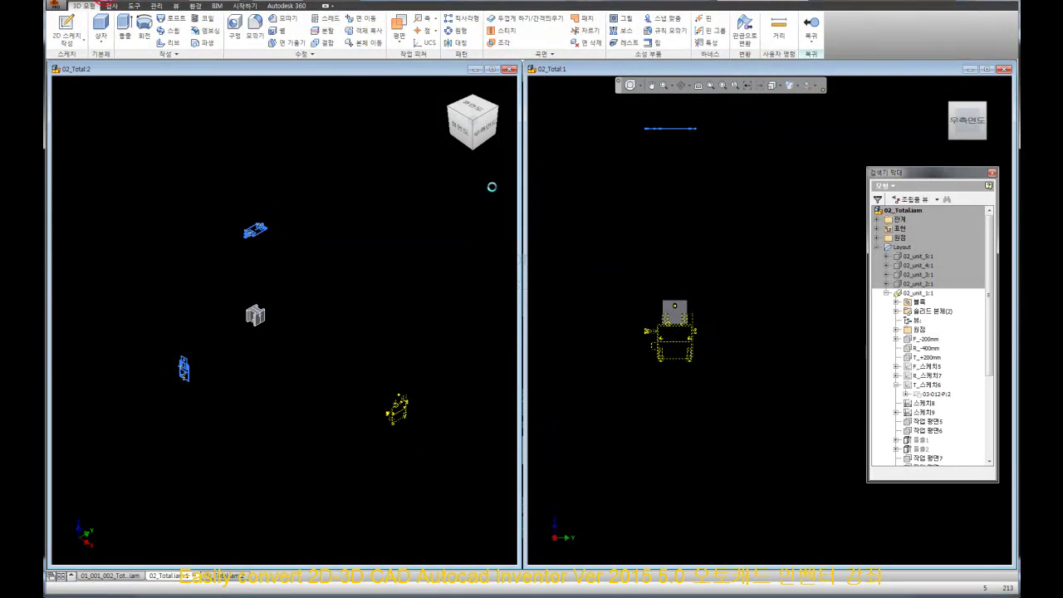
# - Open 02_unit_1 alone, hide F_스케치5, R_스케치7 and T_스케치6, and edit 스케치11
pyautogui.rightClick(917, 292)
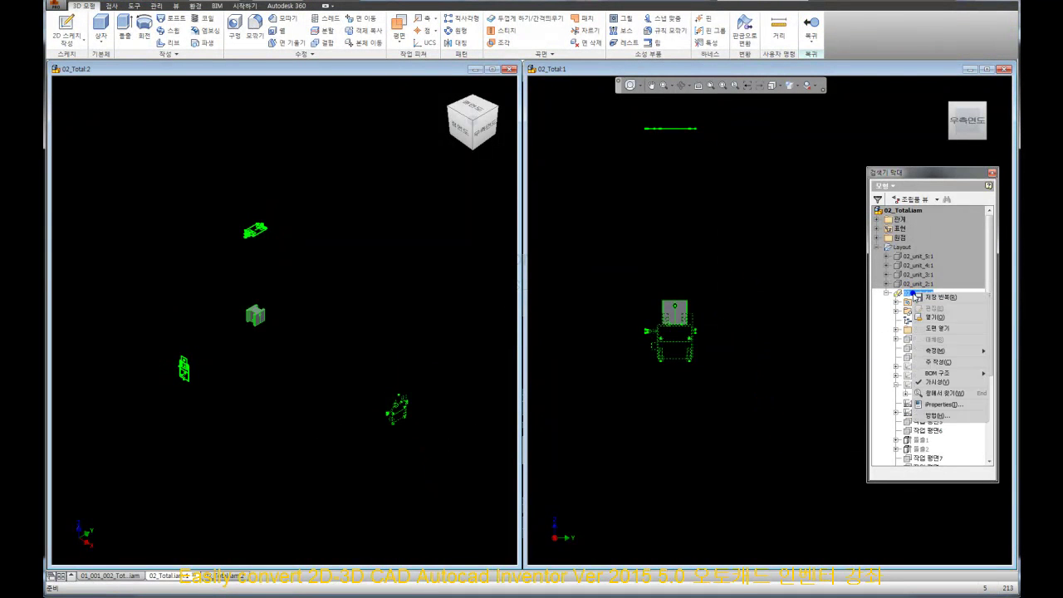
pyautogui.click(935, 318)
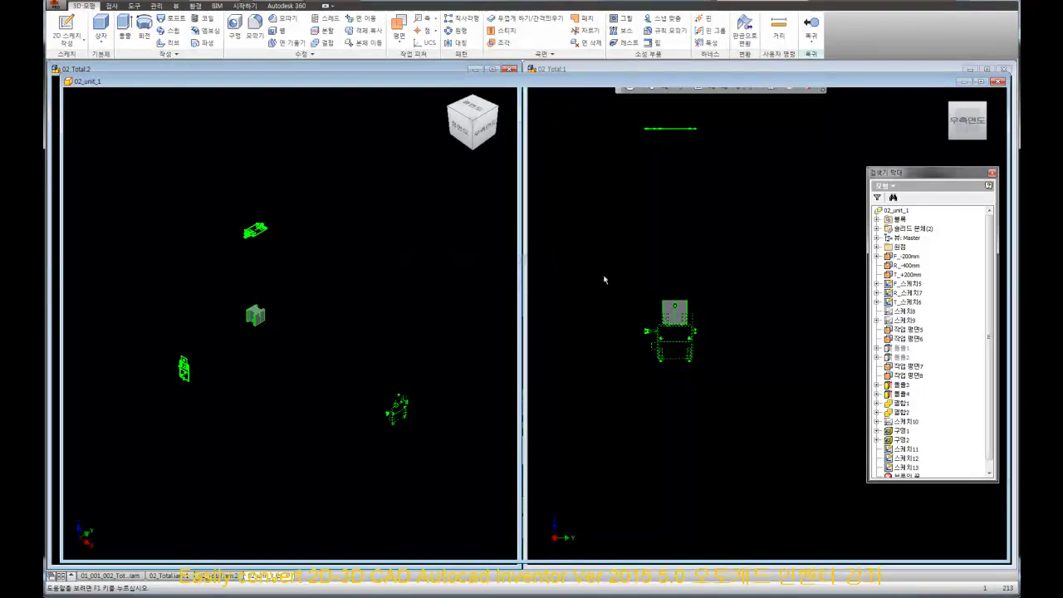
pyautogui.click(919, 284)
pyautogui.keyDown('shift'); pyautogui.click(911, 302); pyautogui.keyUp('shift')
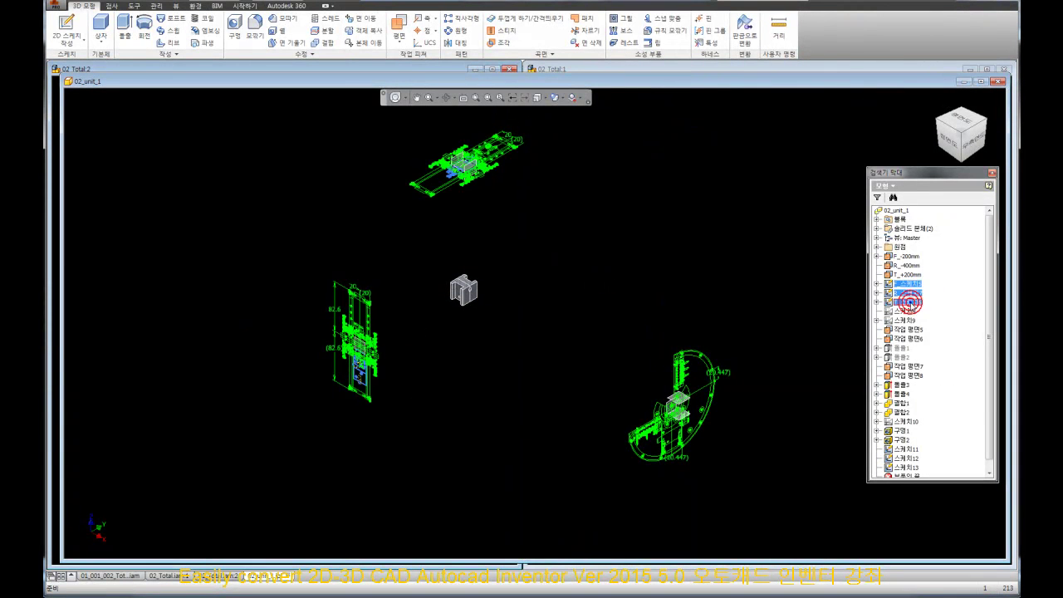
pyautogui.rightClick(912, 303)
pyautogui.click(935, 363)
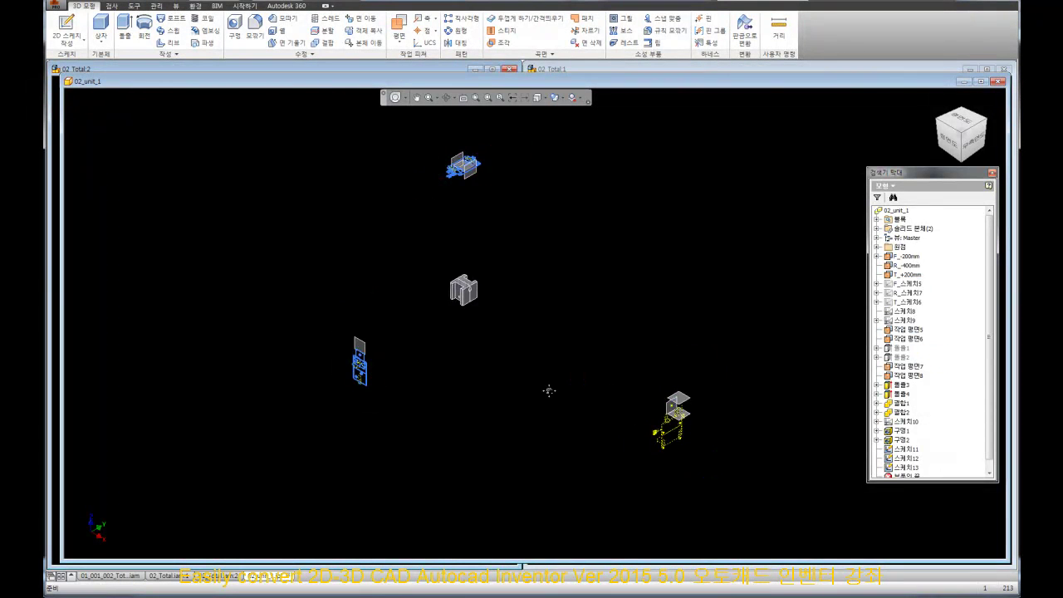
pyautogui.click(985, 396)
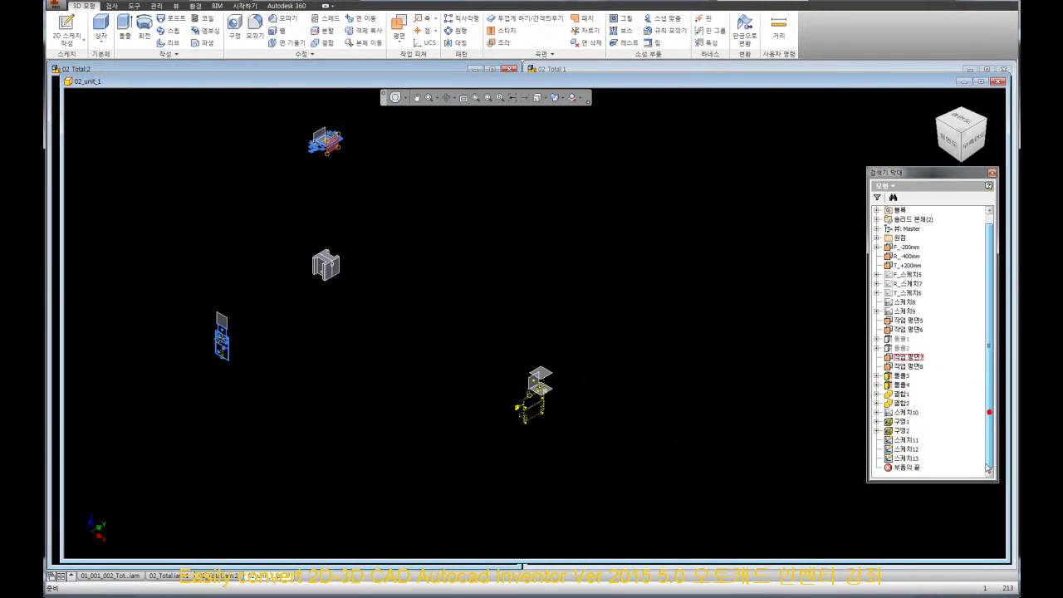
pyautogui.doubleClick(905, 443)
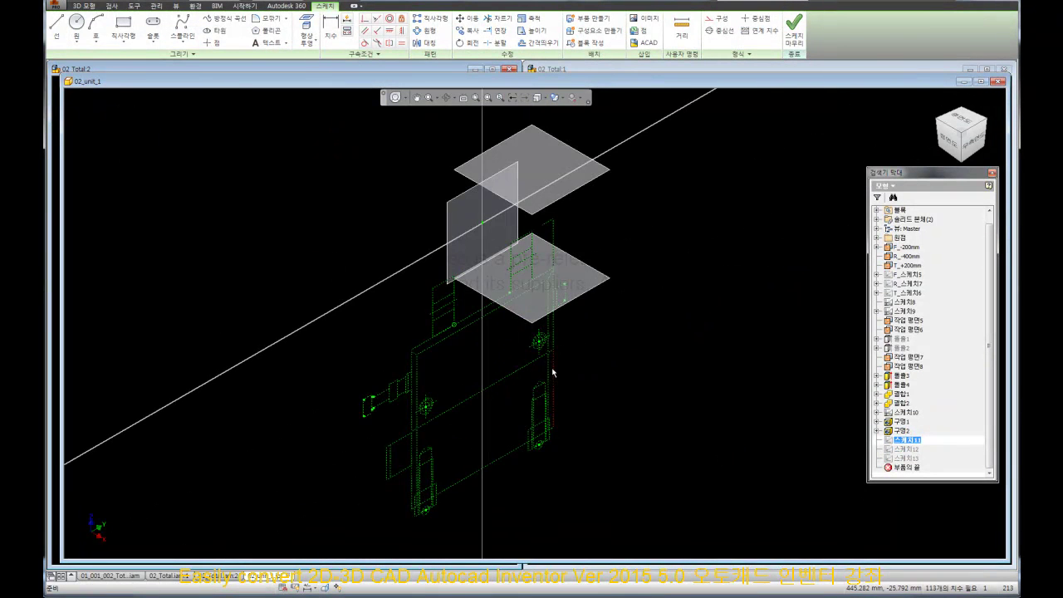
# - Convert the sketch's dotted construction lines back into regular sketch lines
pyautogui.moveTo(264, 164); pyautogui.dragTo(701, 528)
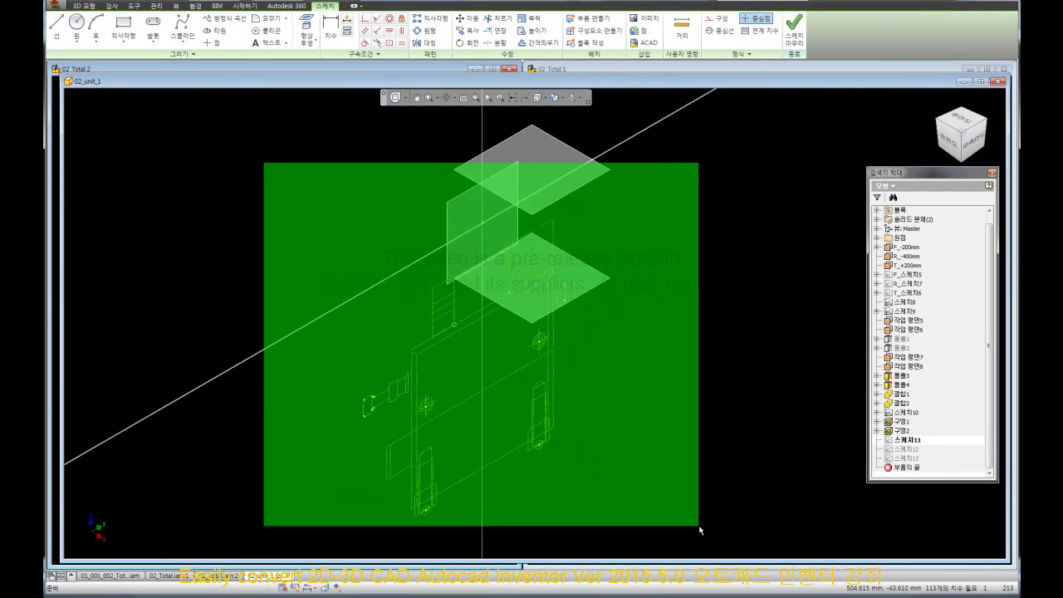
pyautogui.scroll(3, 374, 262)
pyautogui.scroll(-1, 351, 254)
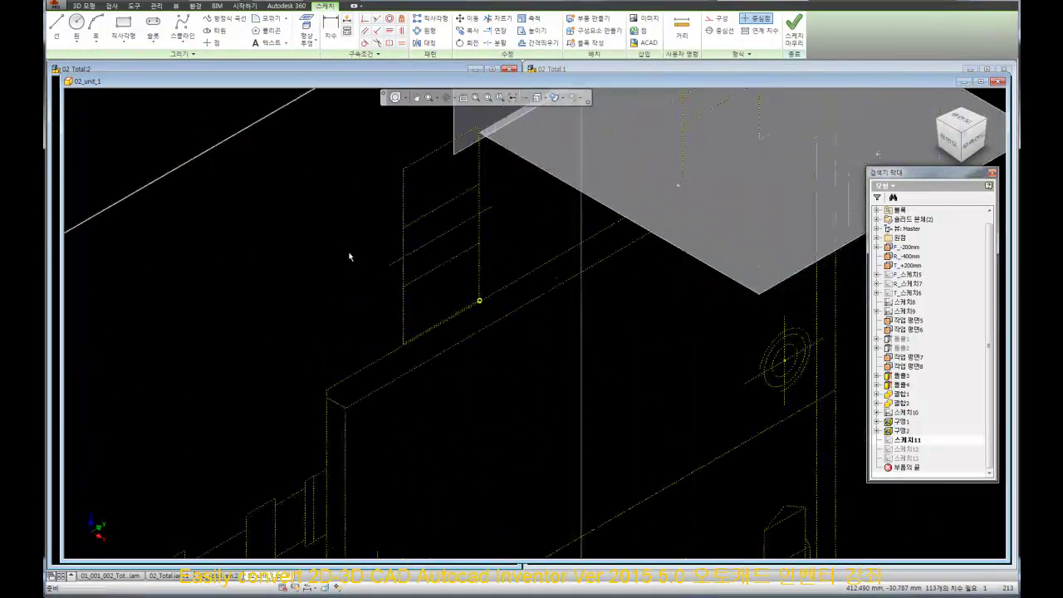
pyautogui.scroll(-4, 490, 224)
pyautogui.moveTo(351, 124); pyautogui.dragTo(706, 424)
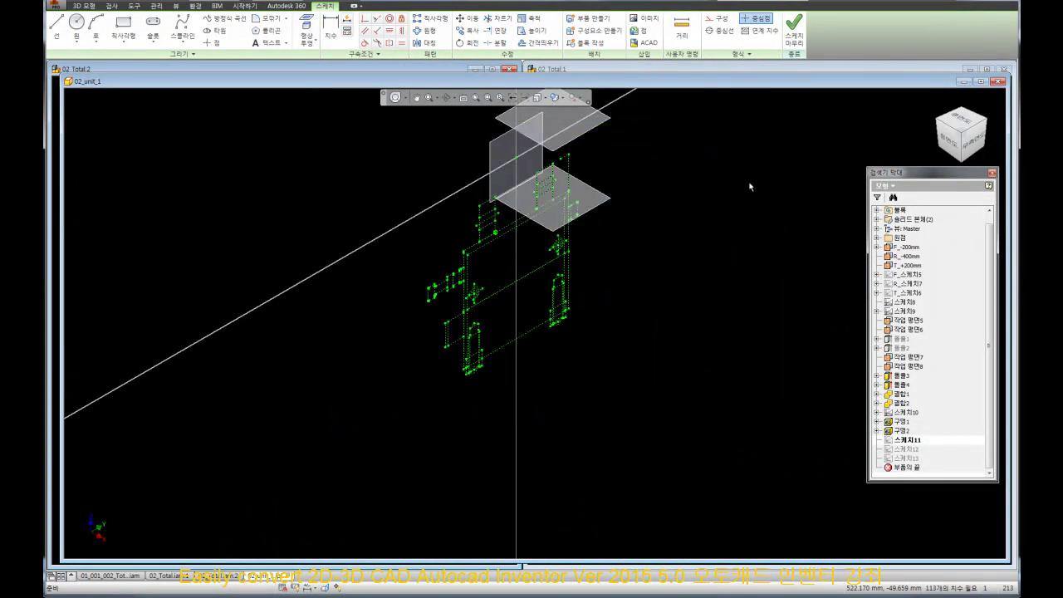
pyautogui.click(716, 19)
pyautogui.click(685, 272)
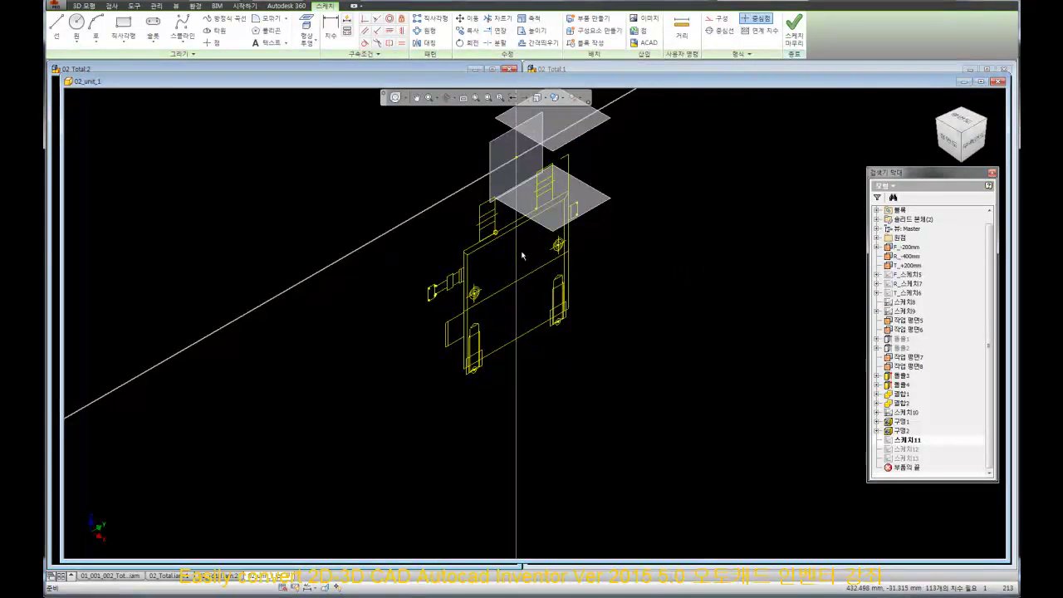
# - Make both hole circles and their center lines construction geometry
pyautogui.scroll(2, 643, 305)
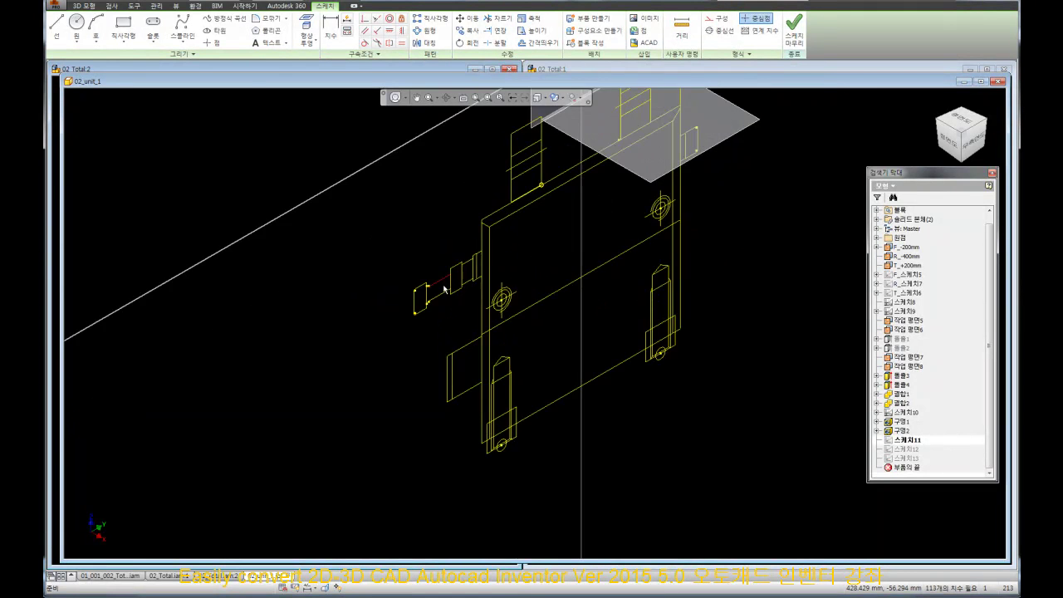
pyautogui.scroll(3, 641, 301)
pyautogui.moveTo(595, 320); pyautogui.dragTo(553, 258)
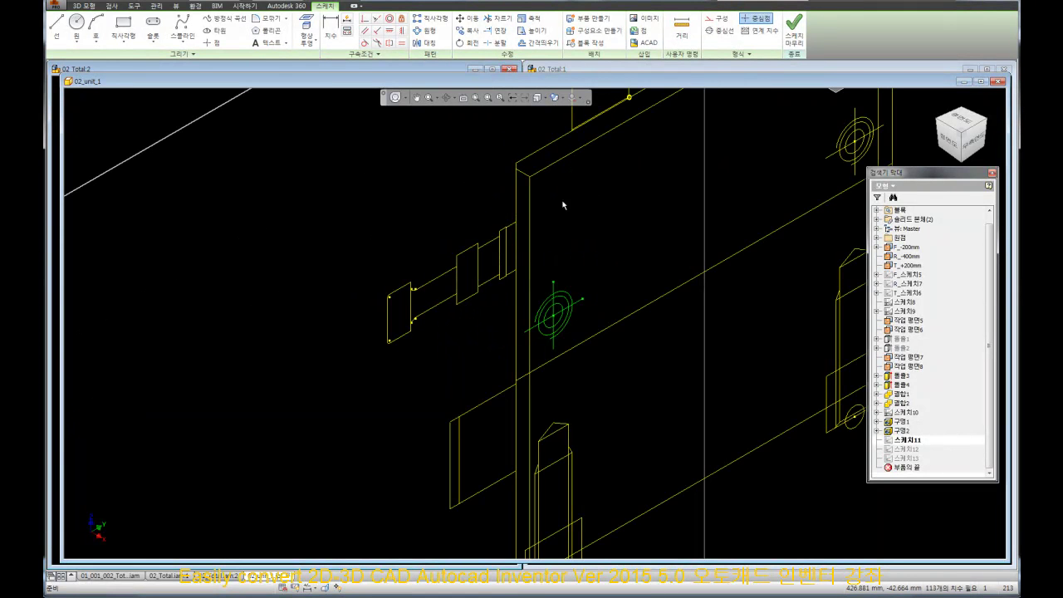
pyautogui.click(716, 18)
pyautogui.keyDown('shift'); pyautogui.moveTo(620, 253); pyautogui.dragTo(672, 262, button='middle'); pyautogui.keyUp('shift')
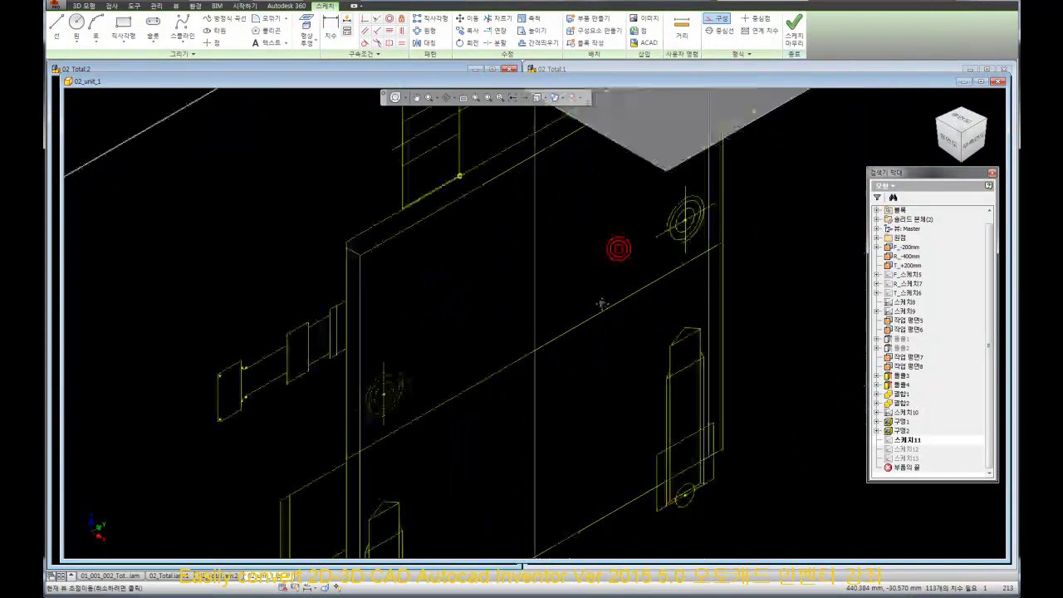
pyautogui.moveTo(641, 268); pyautogui.dragTo(593, 222)
pyautogui.click(716, 18)
pyautogui.scroll(5, 747, 167)
pyautogui.moveTo(432, 181); pyautogui.dragTo(734, 450)
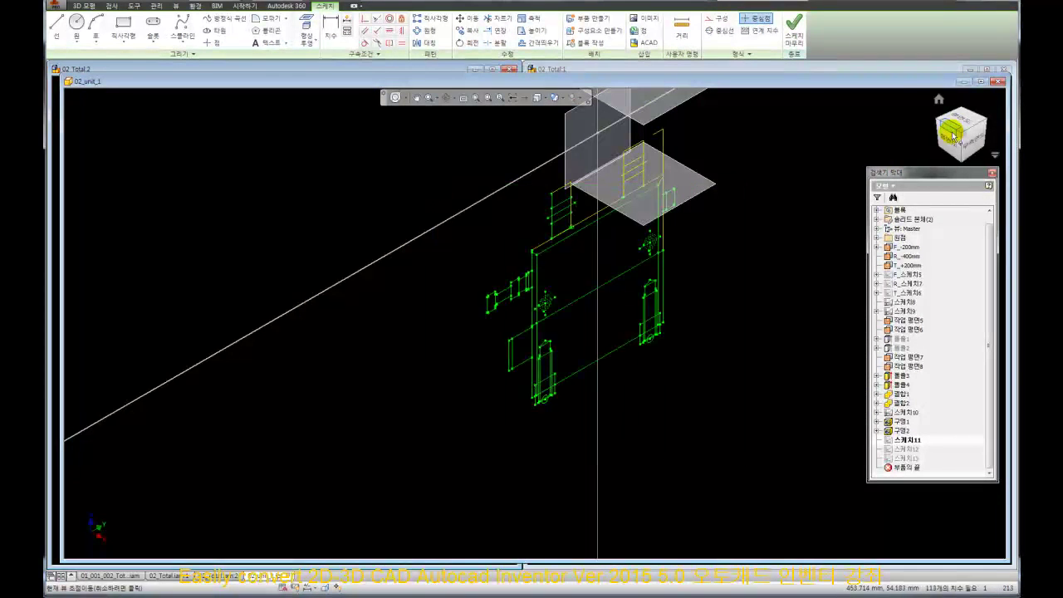
pyautogui.click(969, 144)
# - Make the left and right pin outlines construction geometry
pyautogui.click(527, 383)
pyautogui.scroll(-3, 499, 474)
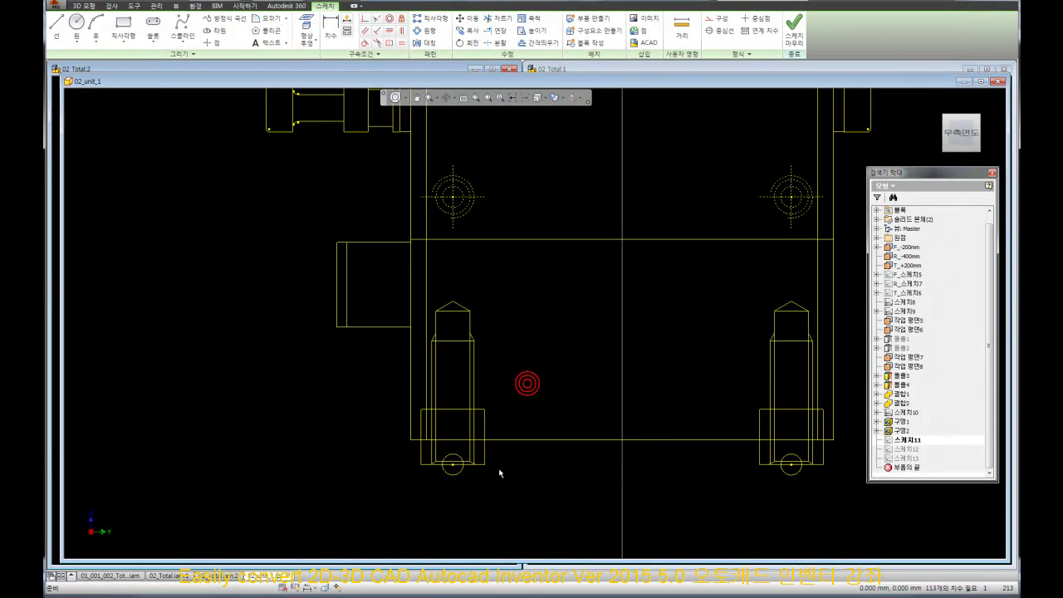
pyautogui.moveTo(417, 297); pyautogui.dragTo(517, 474)
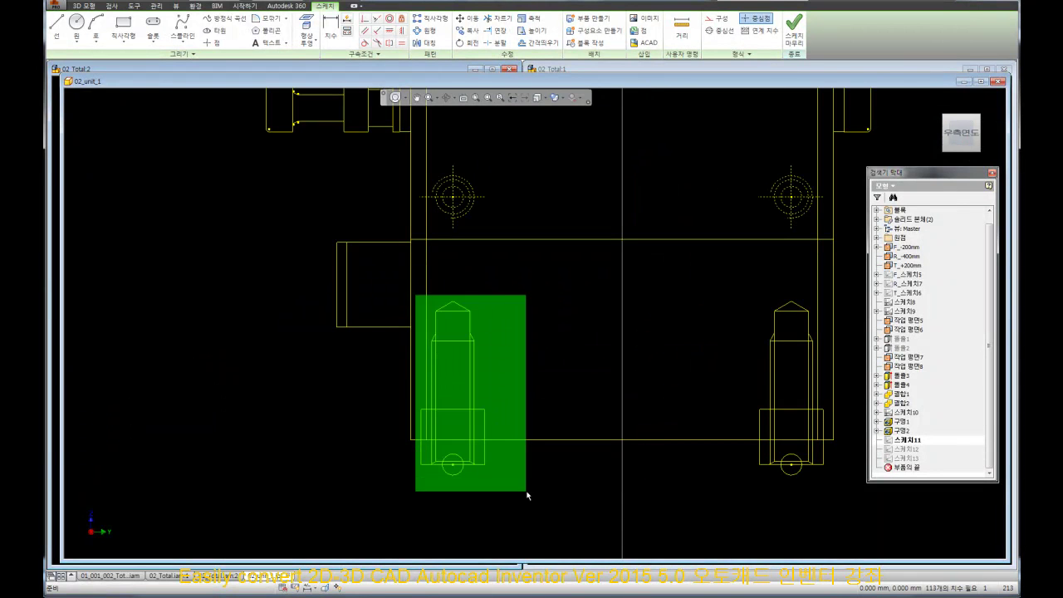
pyautogui.click(716, 18)
pyautogui.moveTo(774, 364); pyautogui.dragTo(581, 310, button='middle')
pyautogui.moveTo(540, 218); pyautogui.dragTo(653, 451)
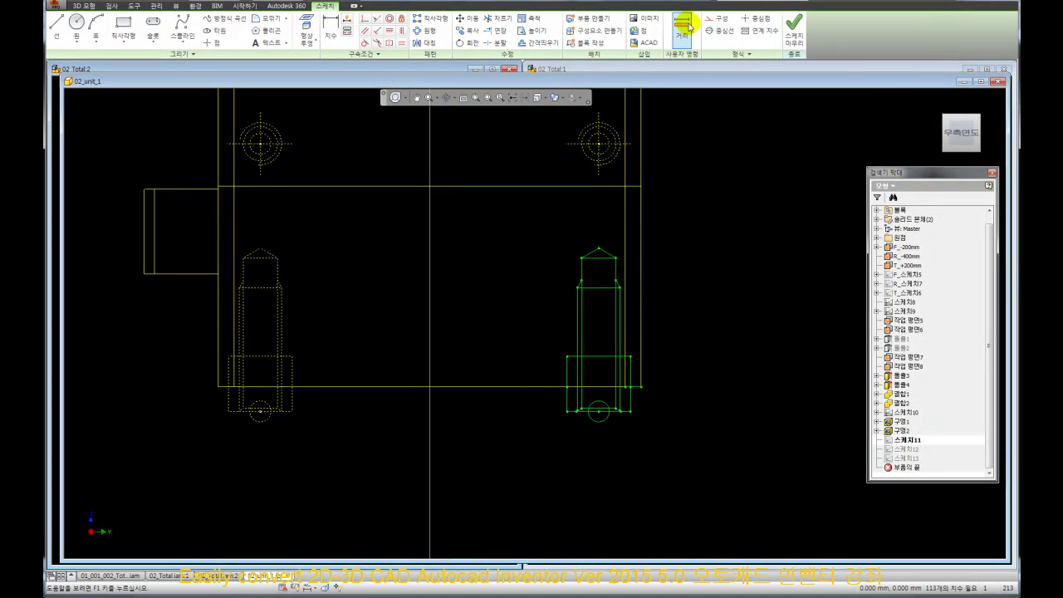
pyautogui.click(716, 19)
# - Make the short cross lines over both pins construction geometry
pyautogui.scroll(5, 665, 282)
pyautogui.scroll(-4, 648, 316)
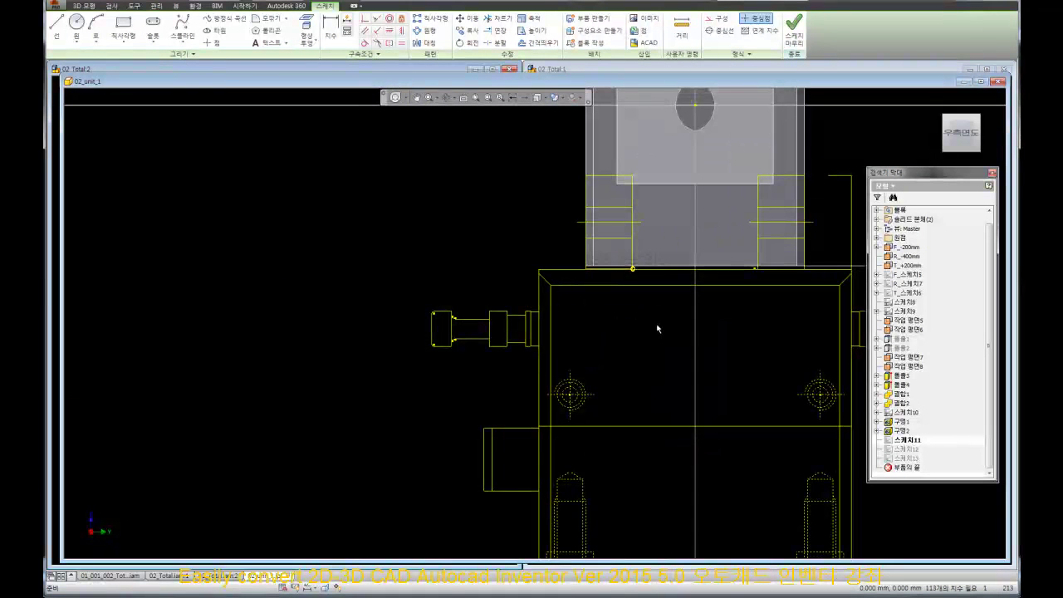
pyautogui.moveTo(657, 324); pyautogui.dragTo(521, 312, button='middle')
pyautogui.moveTo(420, 209); pyautogui.dragTo(705, 223)
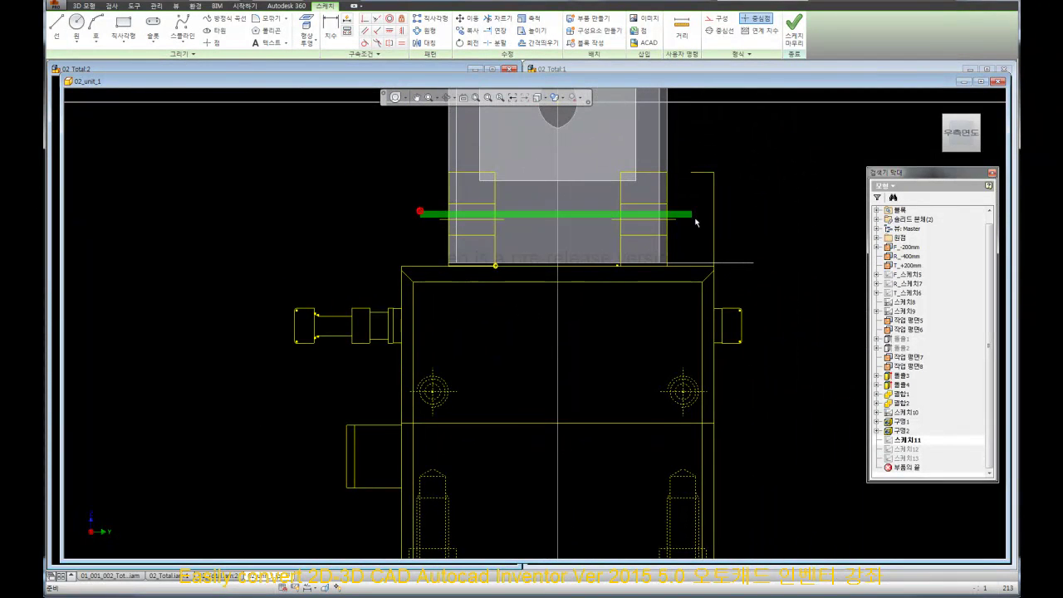
pyautogui.moveTo(414, 191); pyautogui.dragTo(685, 250)
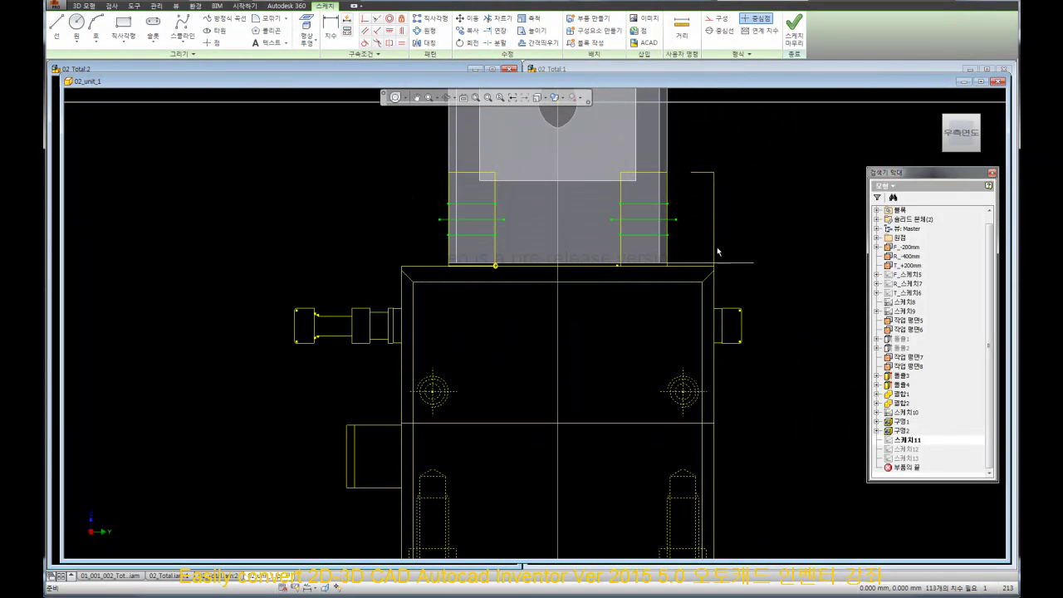
pyautogui.click(705, 19)
pyautogui.moveTo(731, 194); pyautogui.dragTo(676, 129)
pyautogui.click(804, 212)
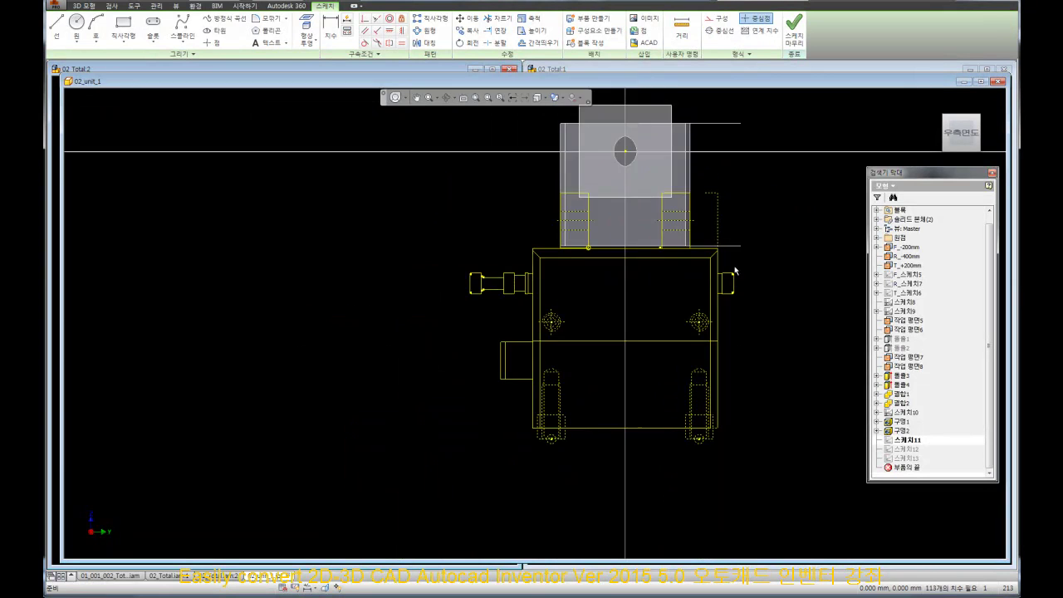
pyautogui.scroll(4, 749, 384)
pyautogui.scroll(-3, 749, 384)
# - Finish 스케치11 and recentre the part in the view
pyautogui.click(797, 29)
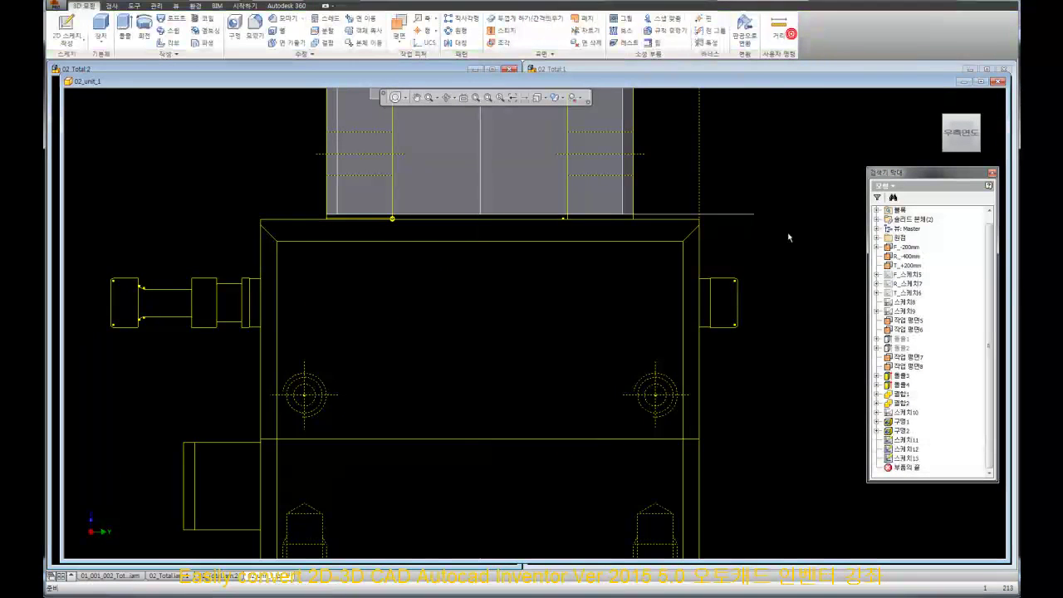
pyautogui.scroll(-3, 800, 265)
pyautogui.scroll(-3, 338, 183)
pyautogui.scroll(5, 422, 285)
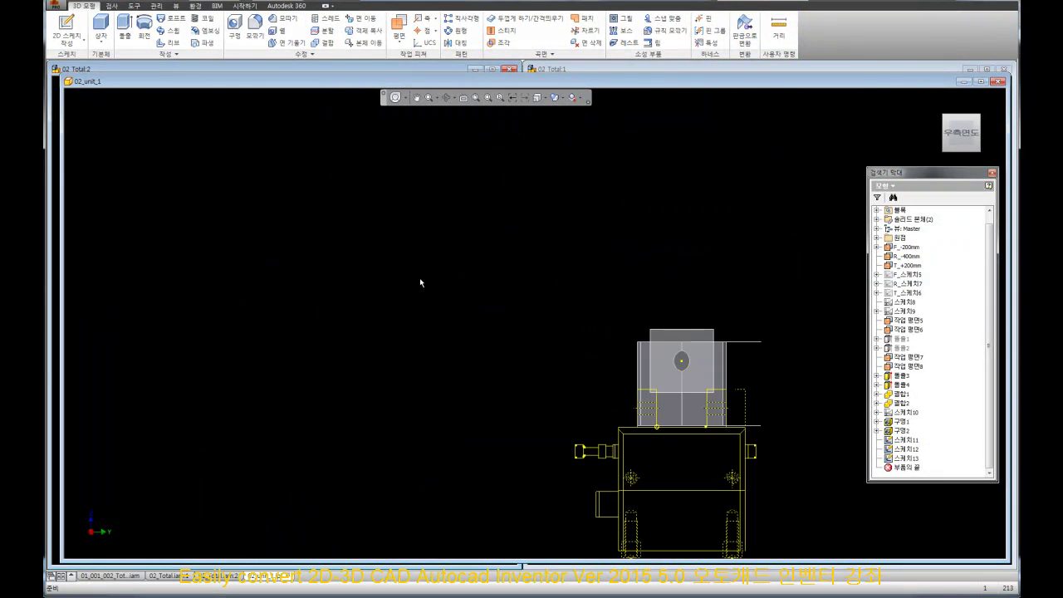
pyautogui.moveTo(409, 296); pyautogui.dragTo(277, 164, button='middle')
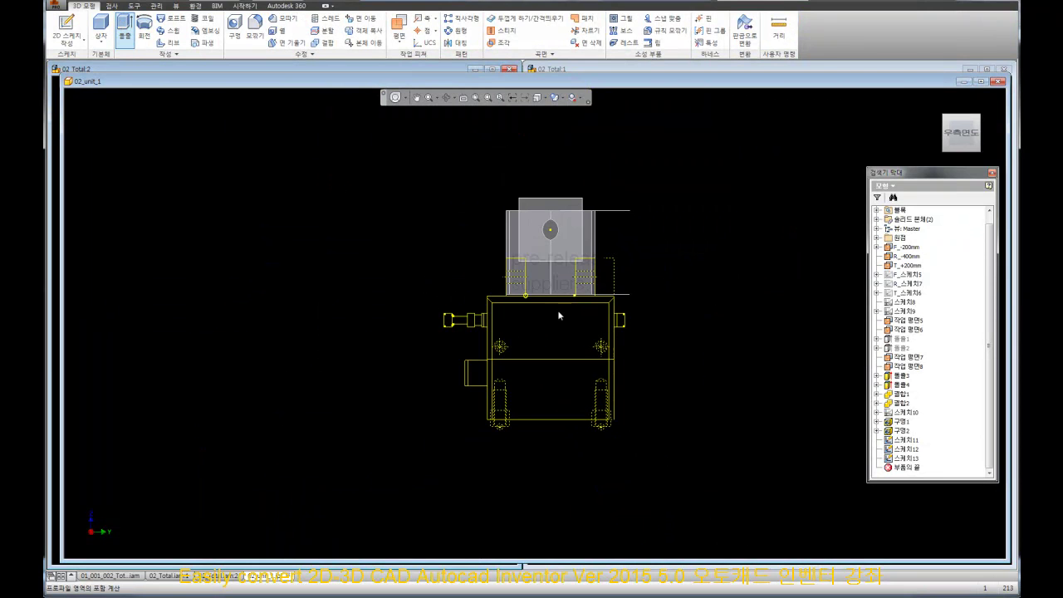
pyautogui.scroll(5, 490, 320)
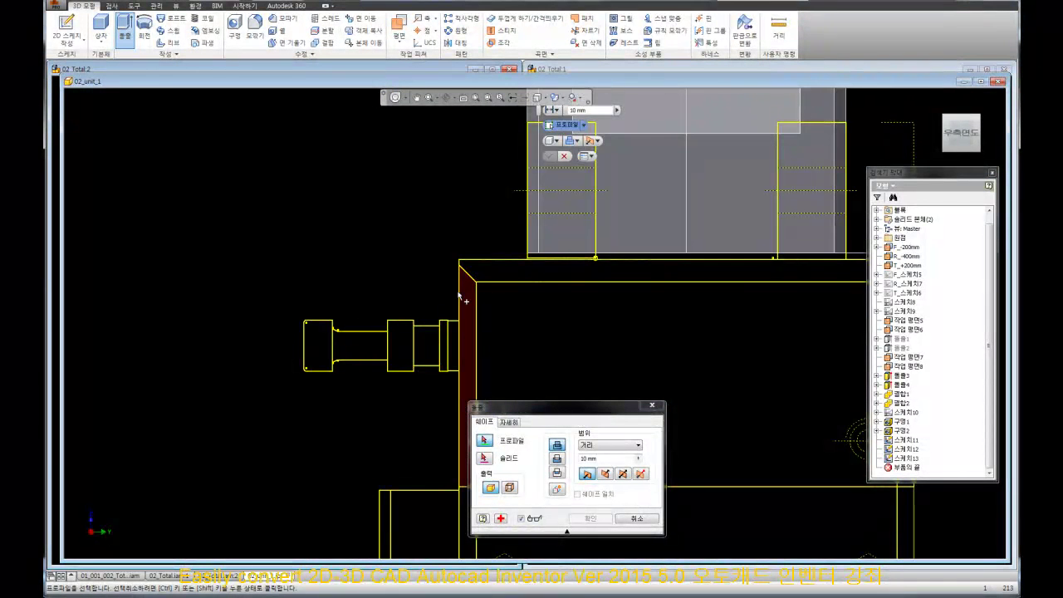
pyautogui.scroll(-5, 470, 339)
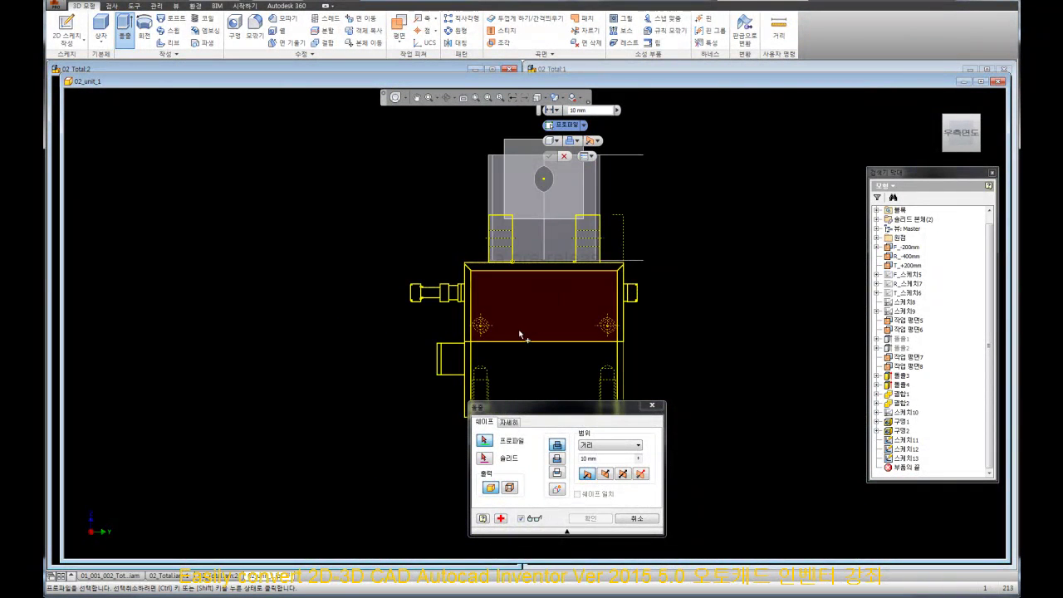
pyautogui.scroll(3, 532, 321)
pyautogui.scroll(3, 505, 254)
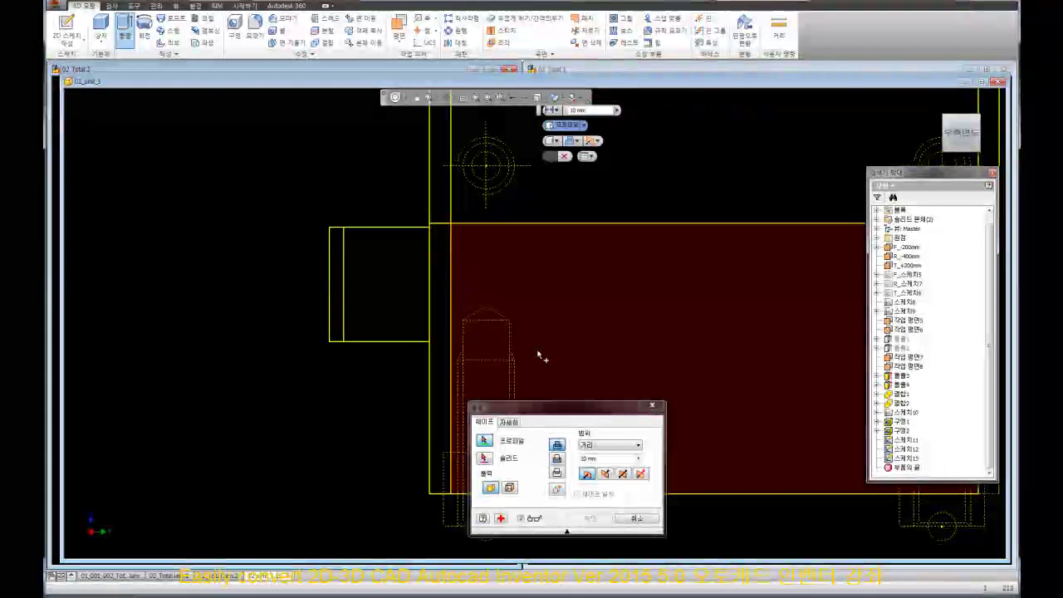
pyautogui.moveTo(546, 364); pyautogui.dragTo(451, 321, button='middle')
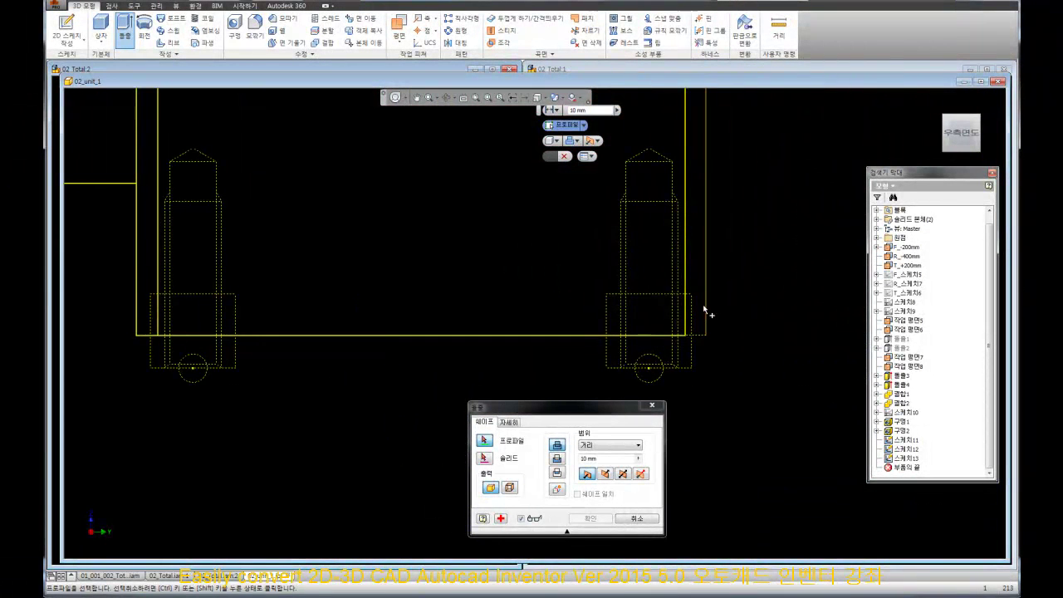
pyautogui.scroll(-3, 694, 291)
pyautogui.scroll(5, 688, 274)
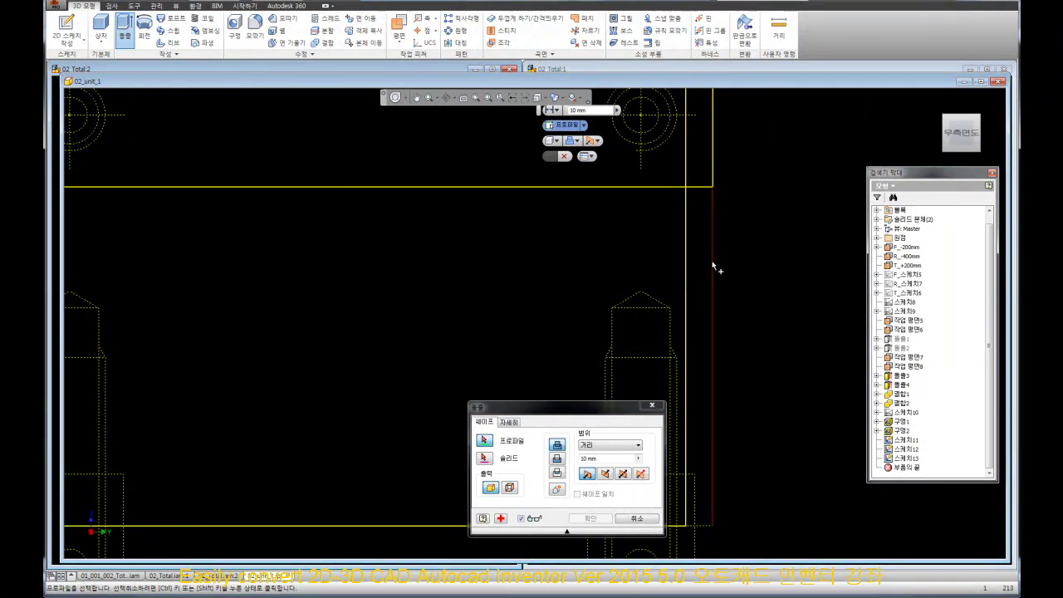
pyautogui.scroll(-2, 768, 241)
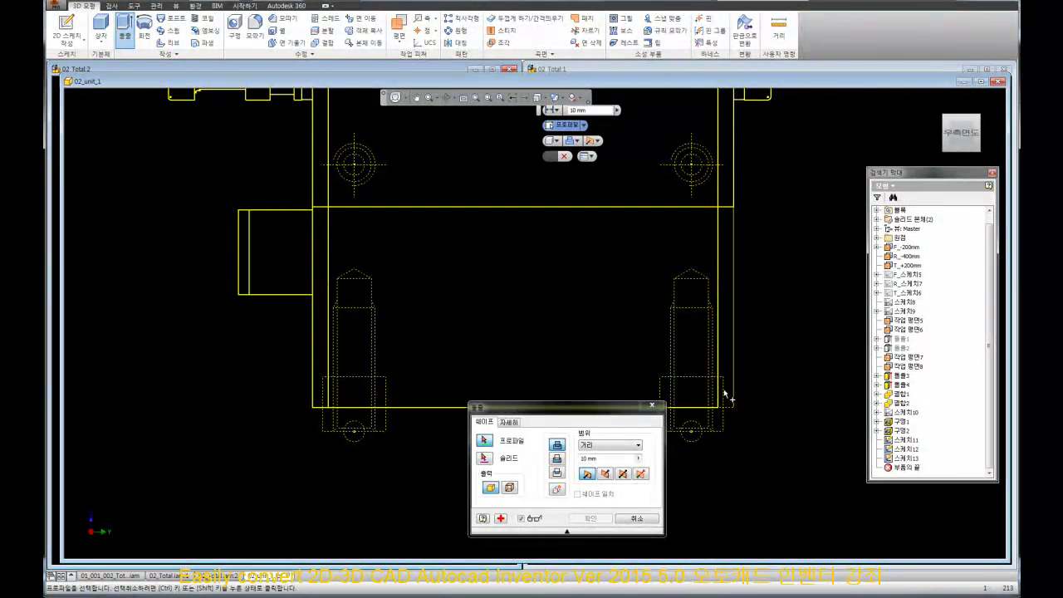
pyautogui.press('Escape')
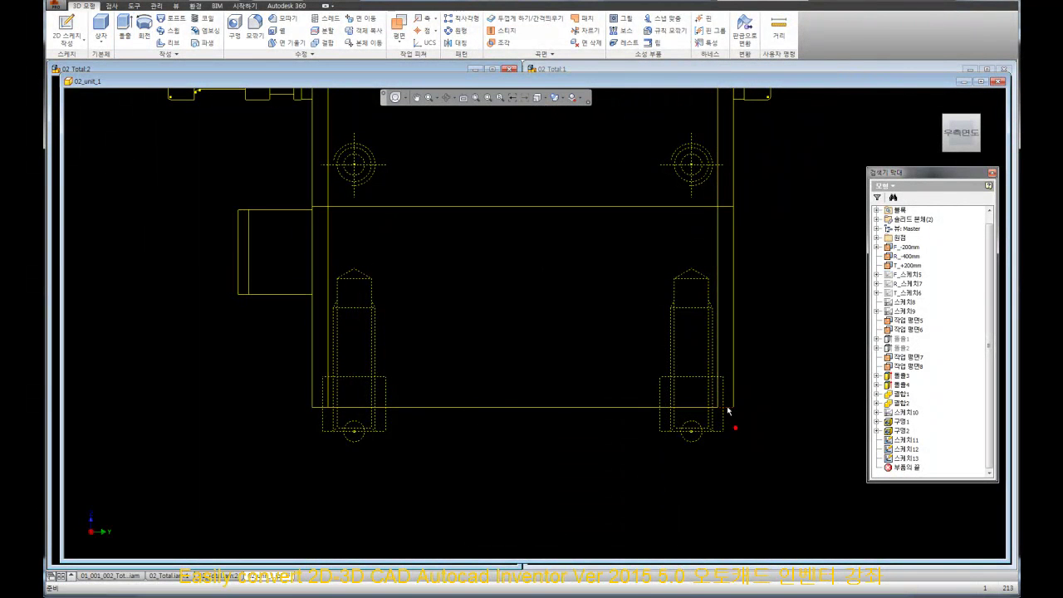
# - Create a new 2D sketch and finish it empty
pyautogui.click(756, 400)
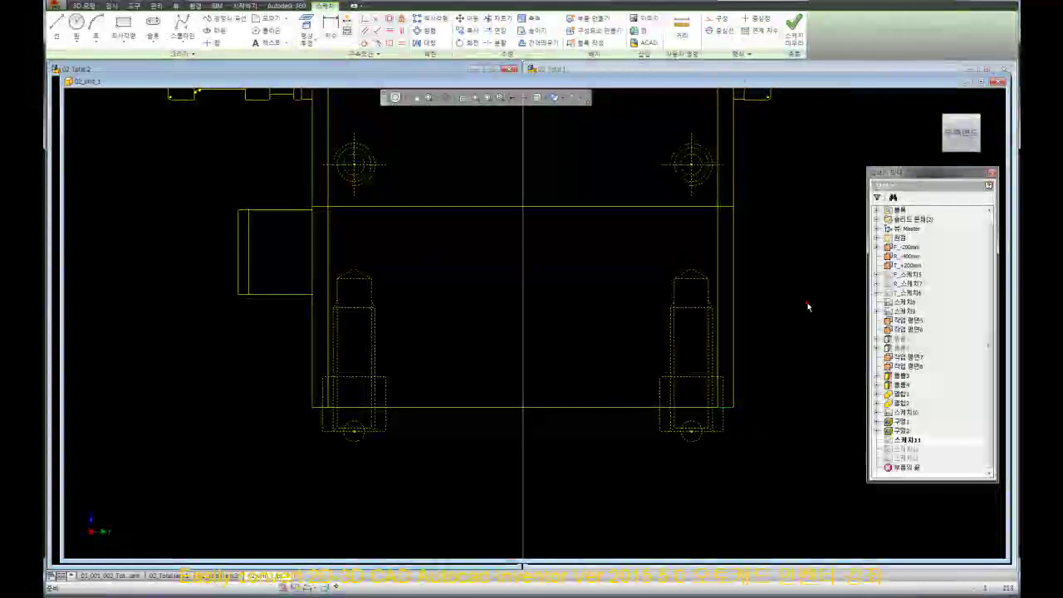
pyautogui.click(807, 388)
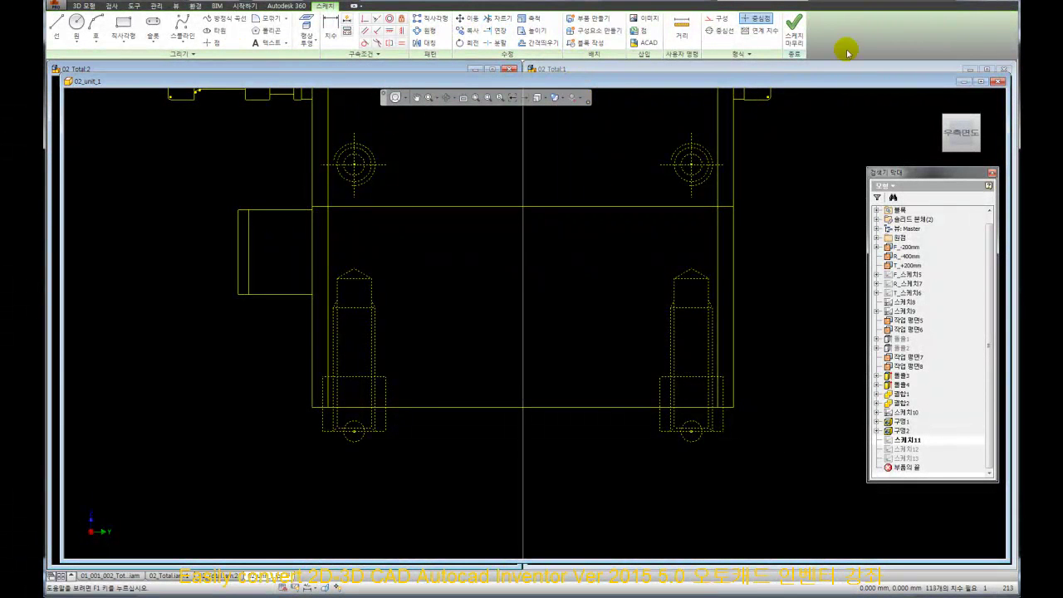
pyautogui.click(794, 29)
# - Extrude the lower rectangular plate region 10 mm
pyautogui.click(125, 29)
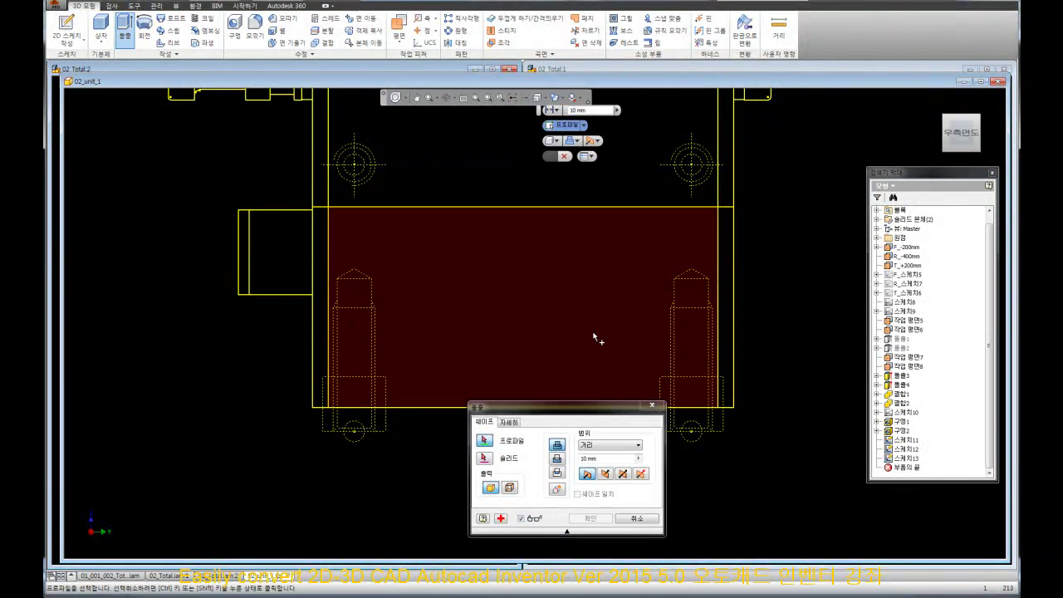
pyautogui.scroll(3, 351, 174)
pyautogui.click(391, 174)
pyautogui.press('Return')
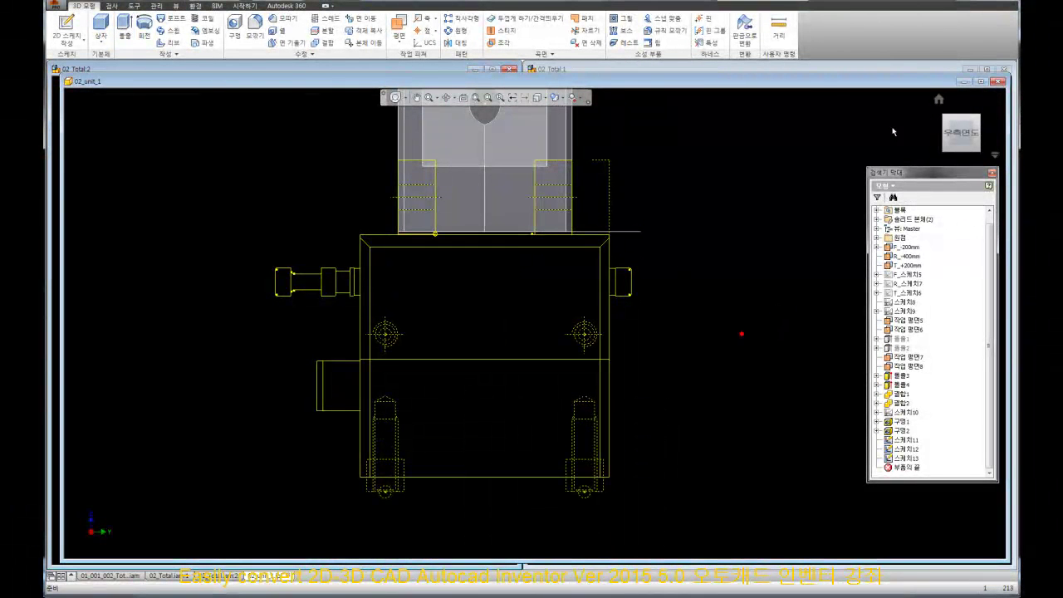
pyautogui.click(60, 71)
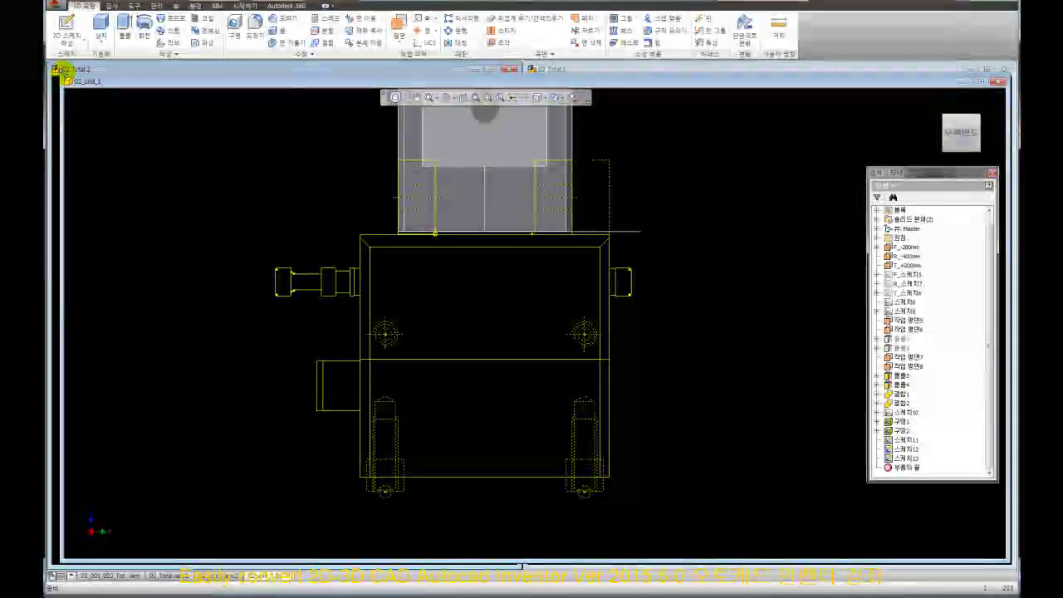
pyautogui.click(542, 53)
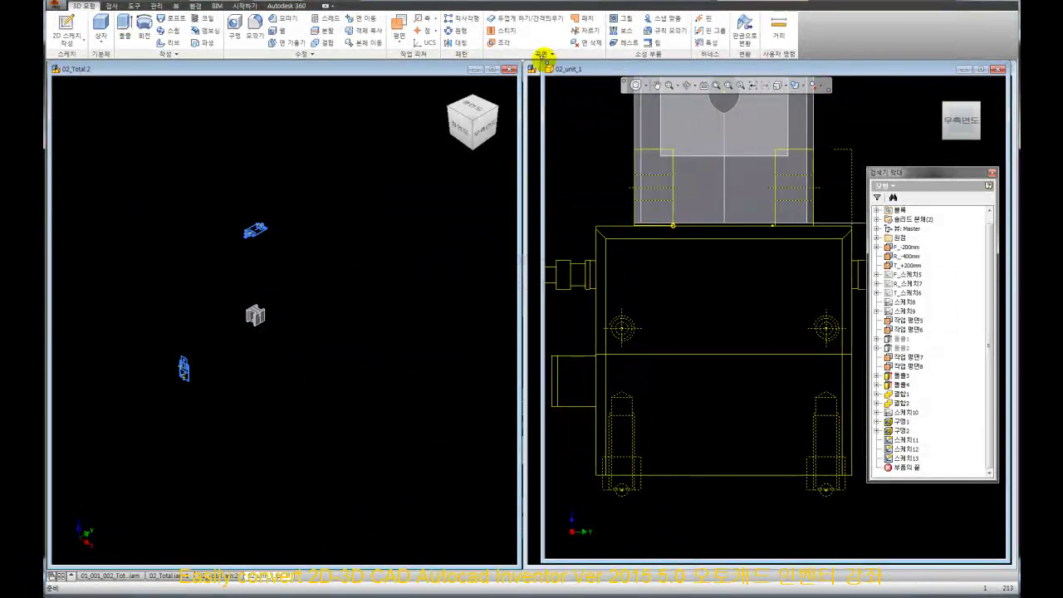
pyautogui.moveTo(542, 53); pyautogui.dragTo(525, 60)
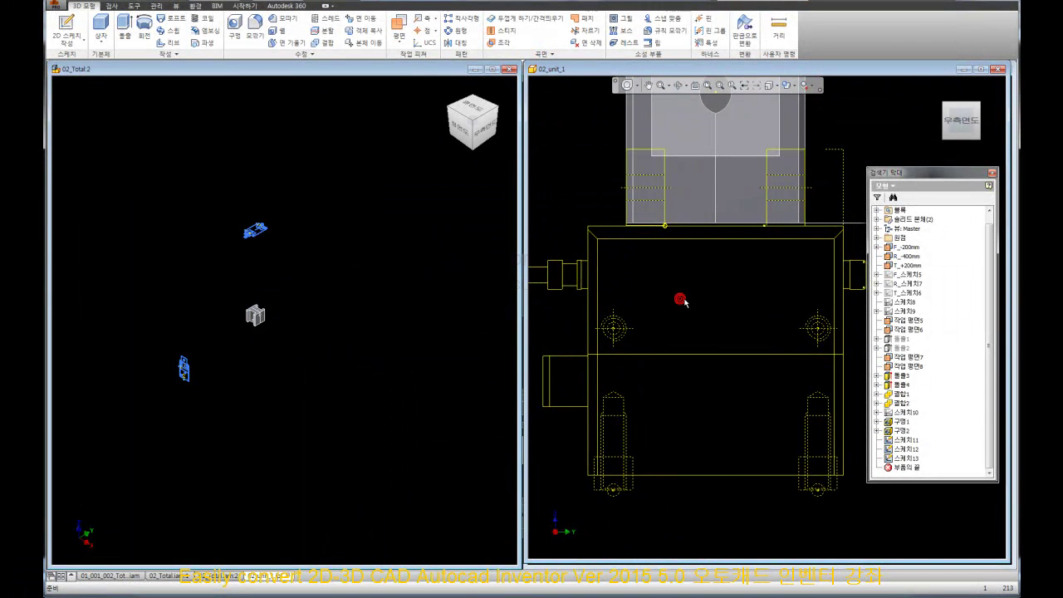
pyautogui.moveTo(683, 301); pyautogui.dragTo(703, 327, button='middle')
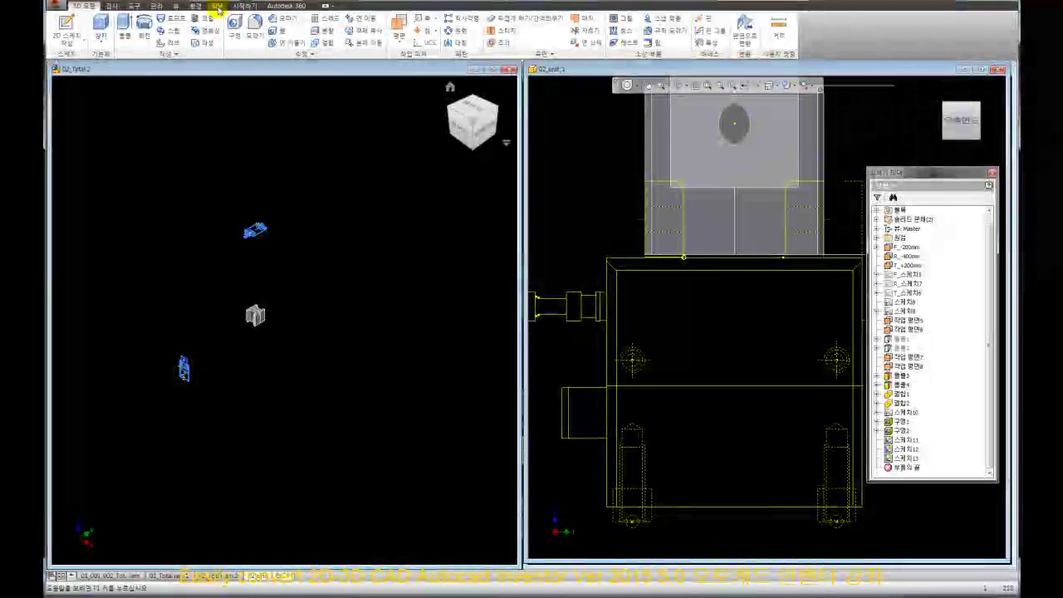
pyautogui.click(176, 10)
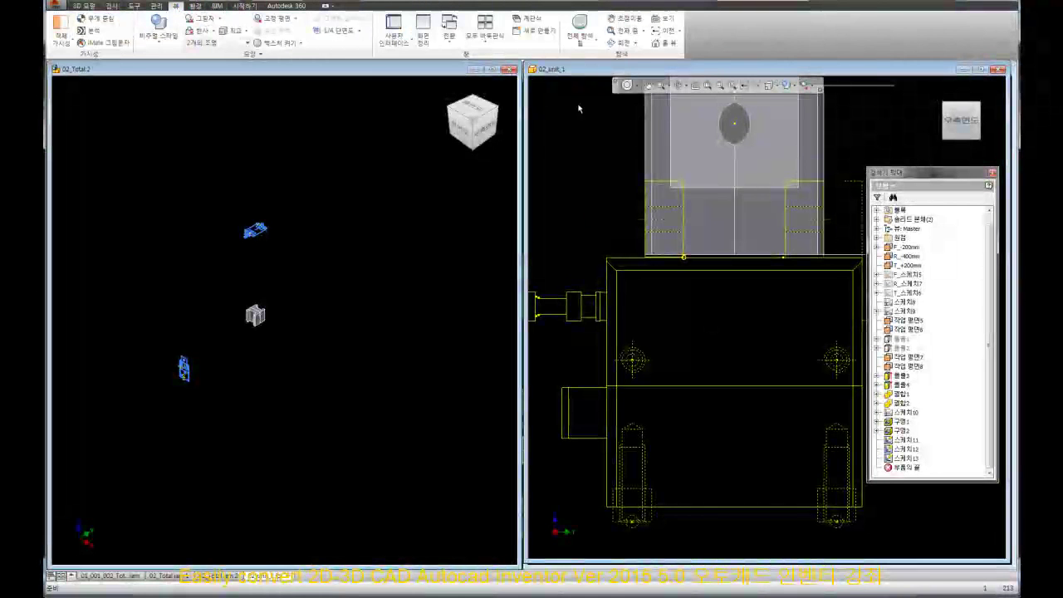
pyautogui.click(525, 32)
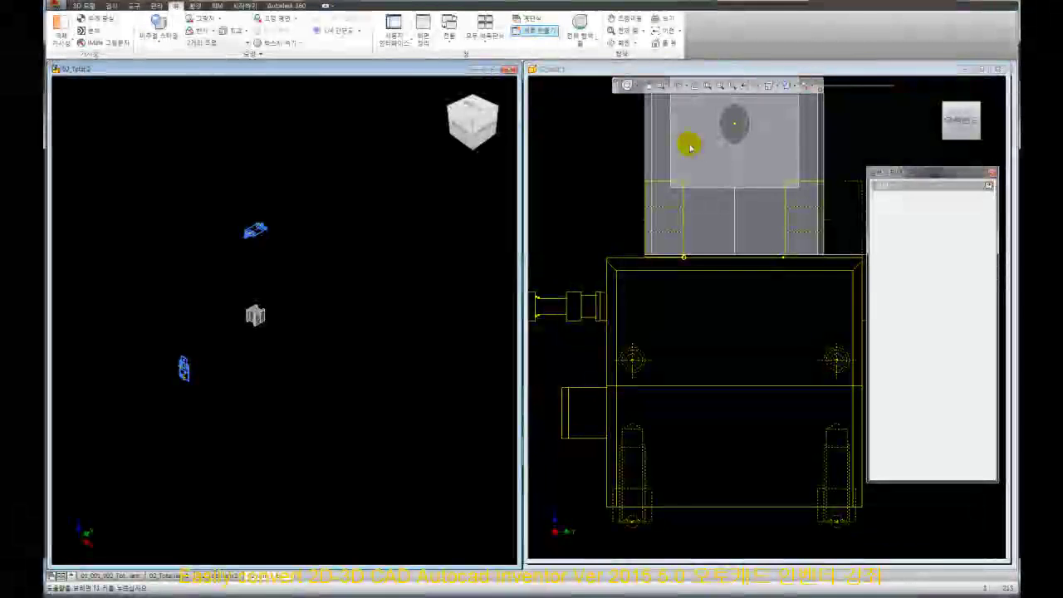
pyautogui.click(1002, 74)
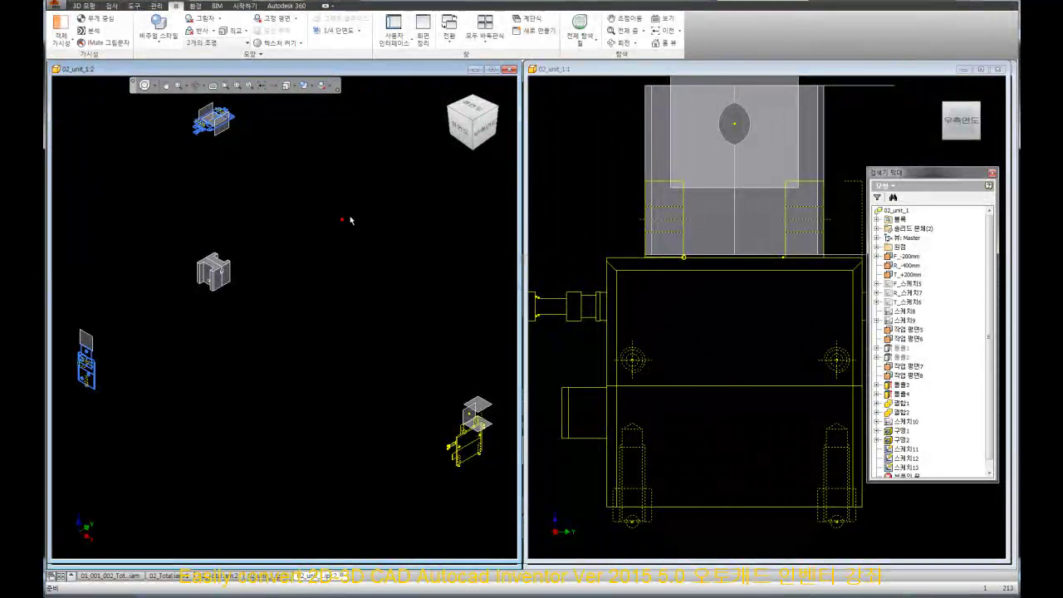
pyautogui.click(577, 145)
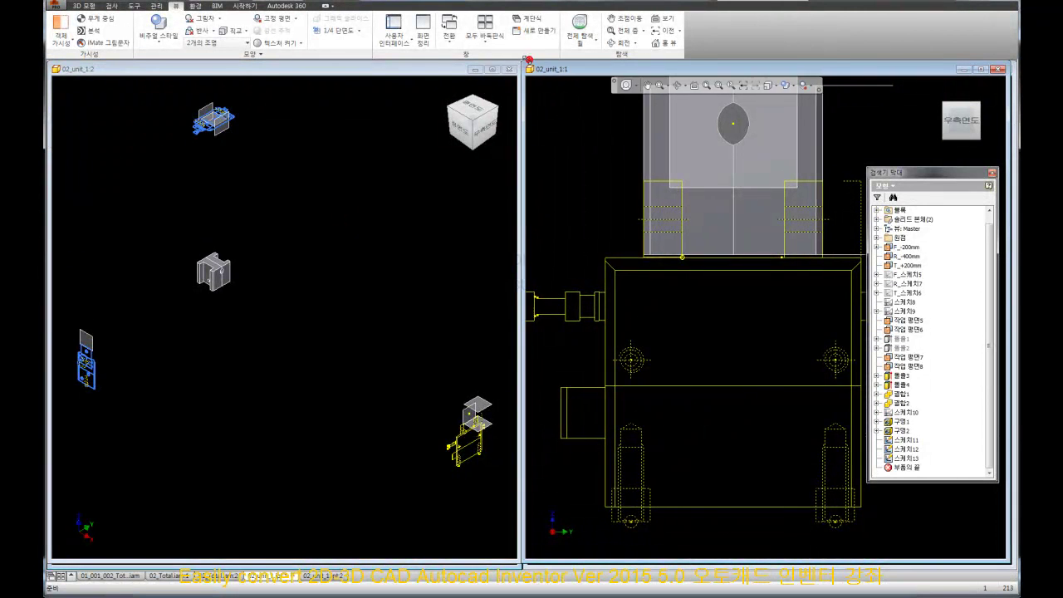
pyautogui.click(353, 235)
# - Switch the left viewport to wireframe display and pan it onto the blue part
pyautogui.click(327, 86)
pyautogui.click(340, 110)
pyautogui.moveTo(200, 366); pyautogui.dragTo(432, 368, button='middle')
pyautogui.scroll(5, 338, 374)
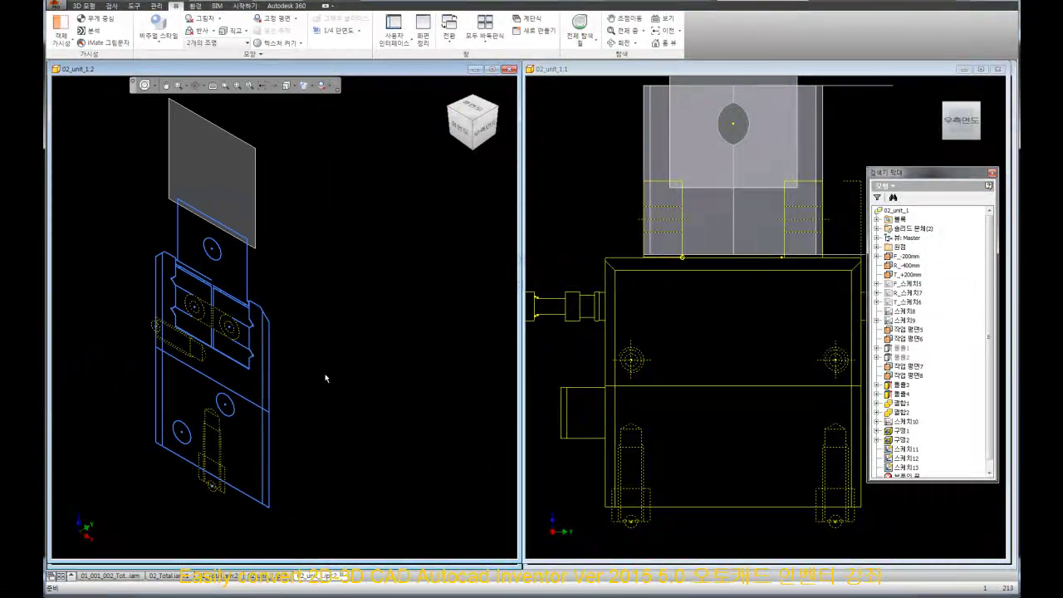
pyautogui.scroll(3, 326, 378)
pyautogui.scroll(2, 363, 371)
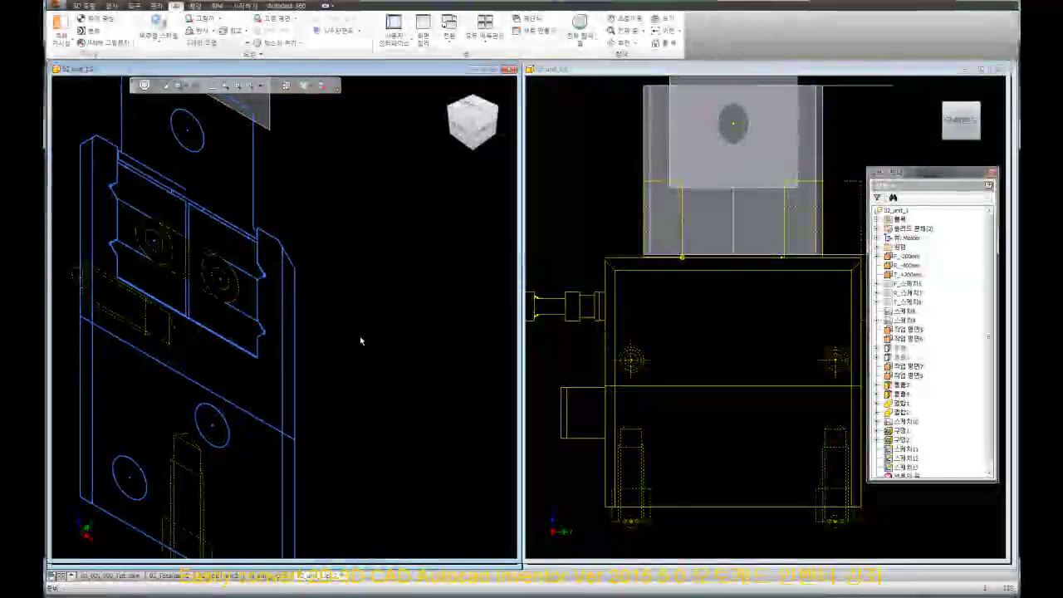
pyautogui.scroll(-3, 362, 353)
pyautogui.scroll(2, 360, 360)
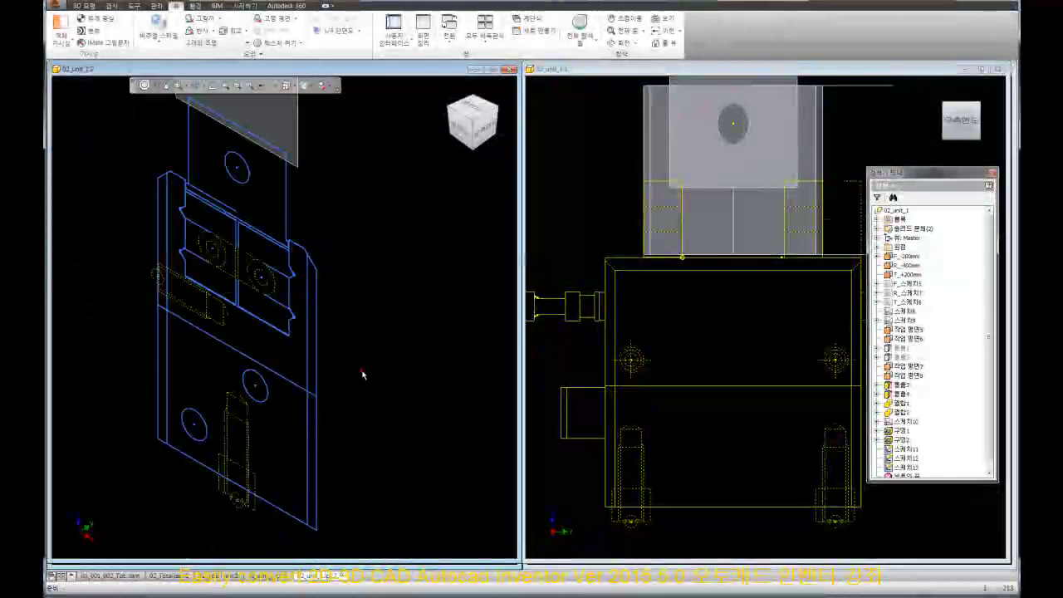
pyautogui.scroll(-5, 352, 381)
pyautogui.moveTo(421, 304); pyautogui.dragTo(336, 376, button='middle')
# - Zoom the left viewport in on the blue plate, then activate the right viewport
pyautogui.scroll(3, 250, 404)
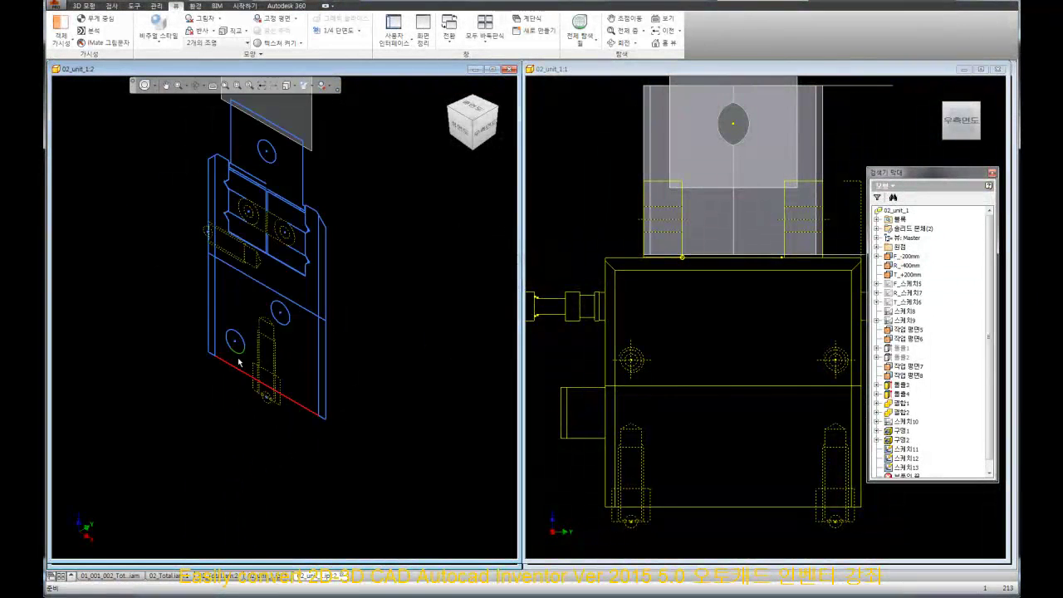
pyautogui.scroll(2, 246, 409)
pyautogui.scroll(1, 317, 391)
pyautogui.click(386, 397)
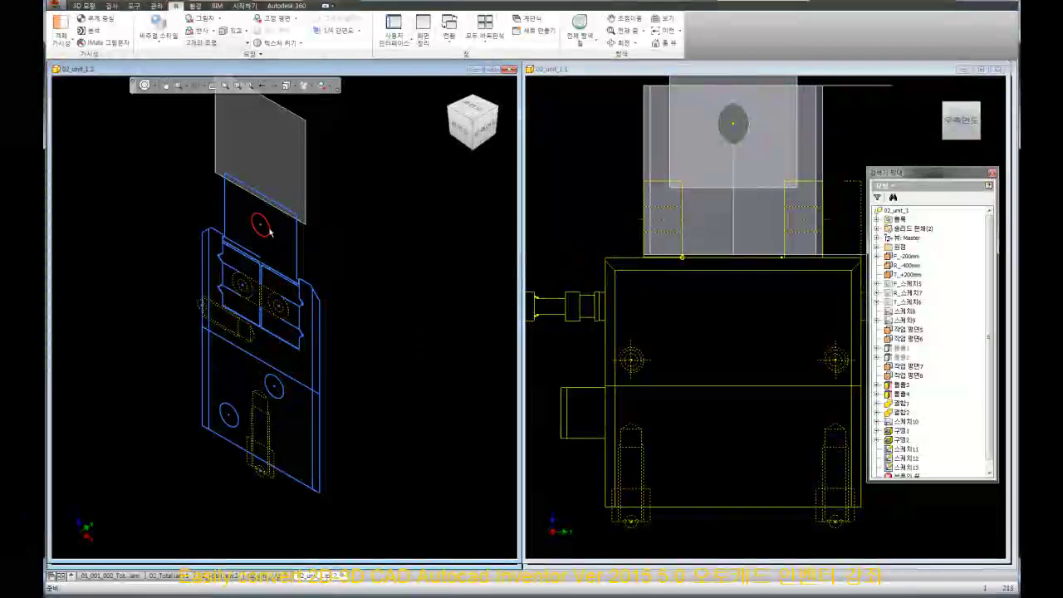
pyautogui.scroll(2, 270, 230)
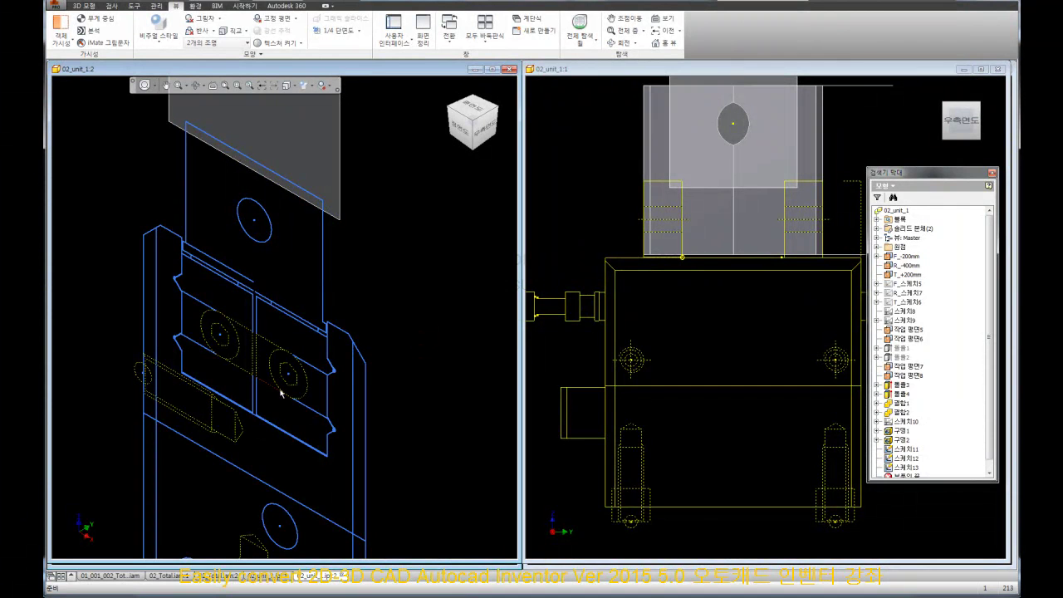
pyautogui.click(724, 358)
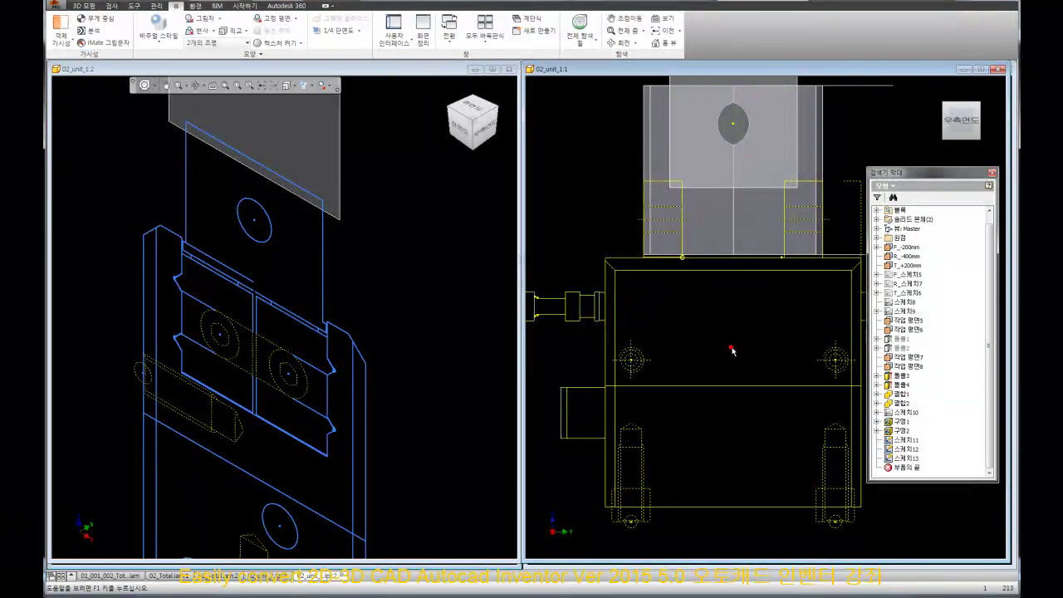
pyautogui.scroll(-2, 712, 354)
# - Apply a different visual style to the right viewport
pyautogui.click(803, 85)
pyautogui.click(813, 184)
pyautogui.click(814, 179)
pyautogui.click(831, 231)
pyautogui.click(622, 210)
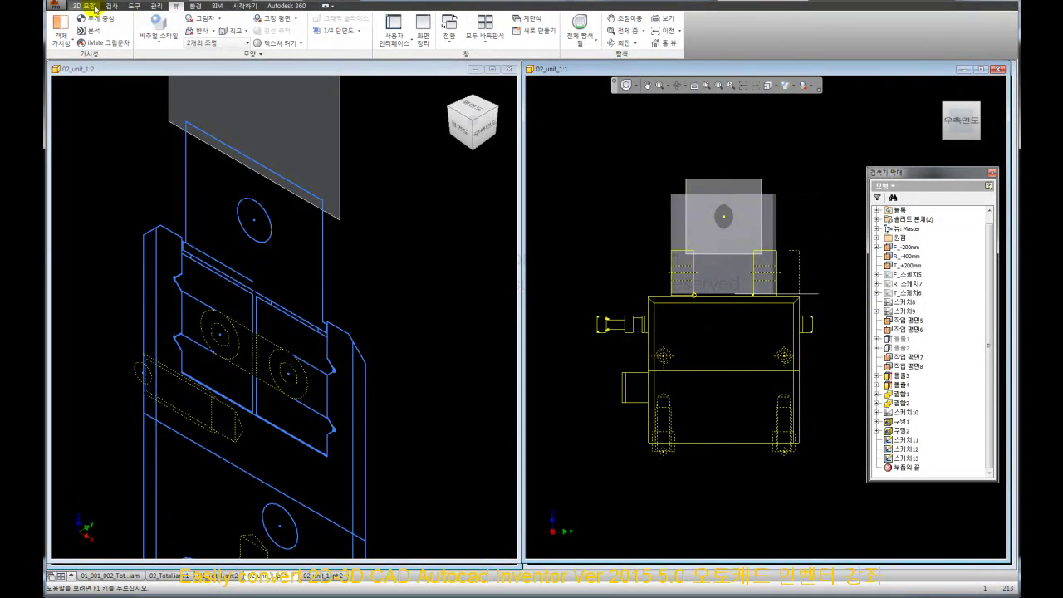
# - Create work plane 작업 평면9 on the part's top edge
pyautogui.click(93, 7)
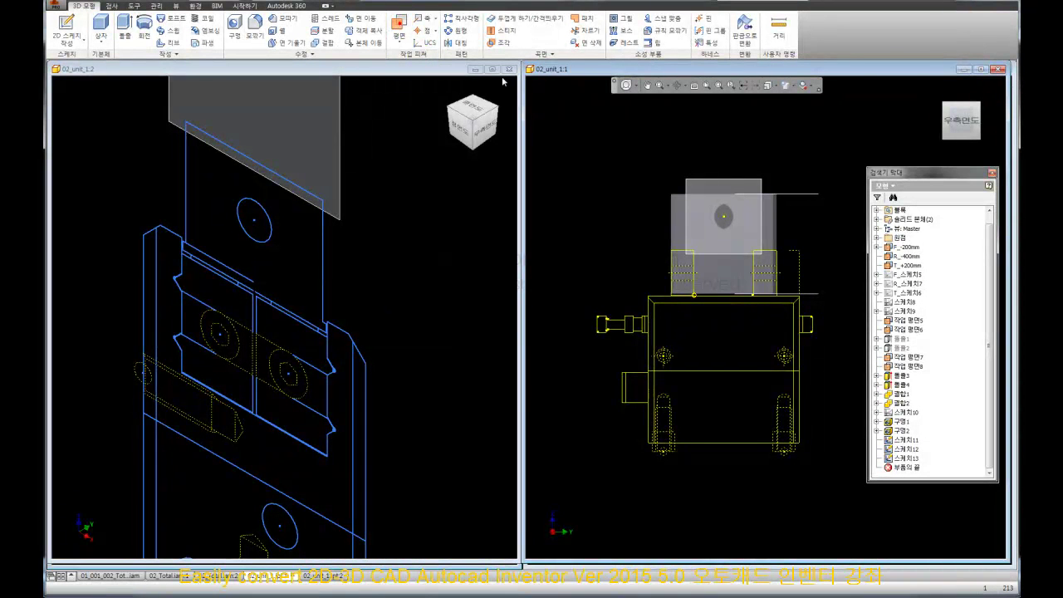
pyautogui.click(400, 27)
pyautogui.scroll(1, 681, 240)
pyautogui.scroll(3, 656, 242)
pyautogui.scroll(2, 635, 262)
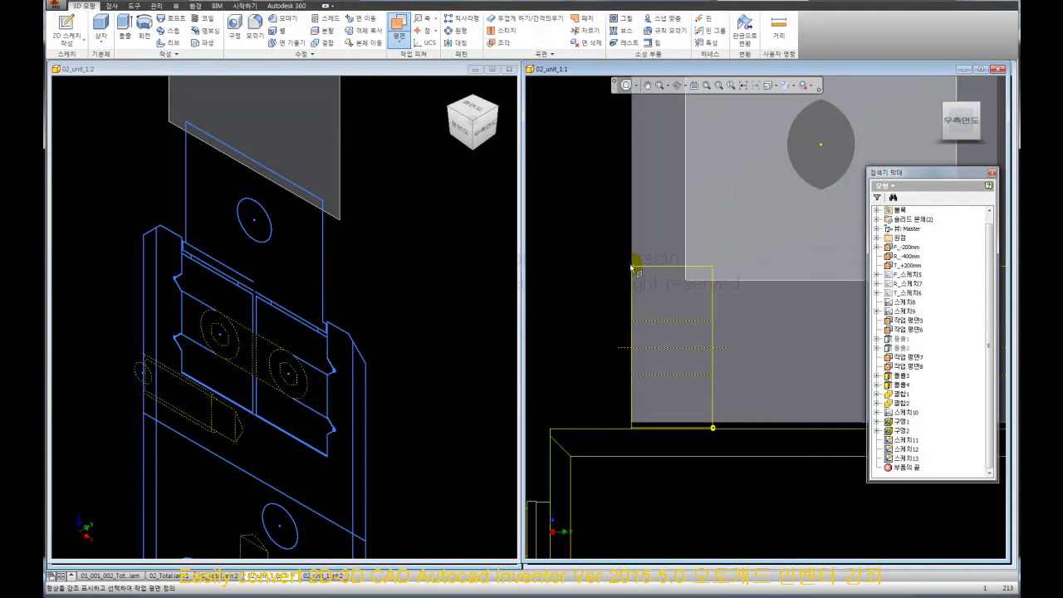
pyautogui.click(651, 264)
pyautogui.click(655, 267)
# - Repeat the Plane command to place 작업 평면10 at a picked point
pyautogui.rightClick(595, 212)
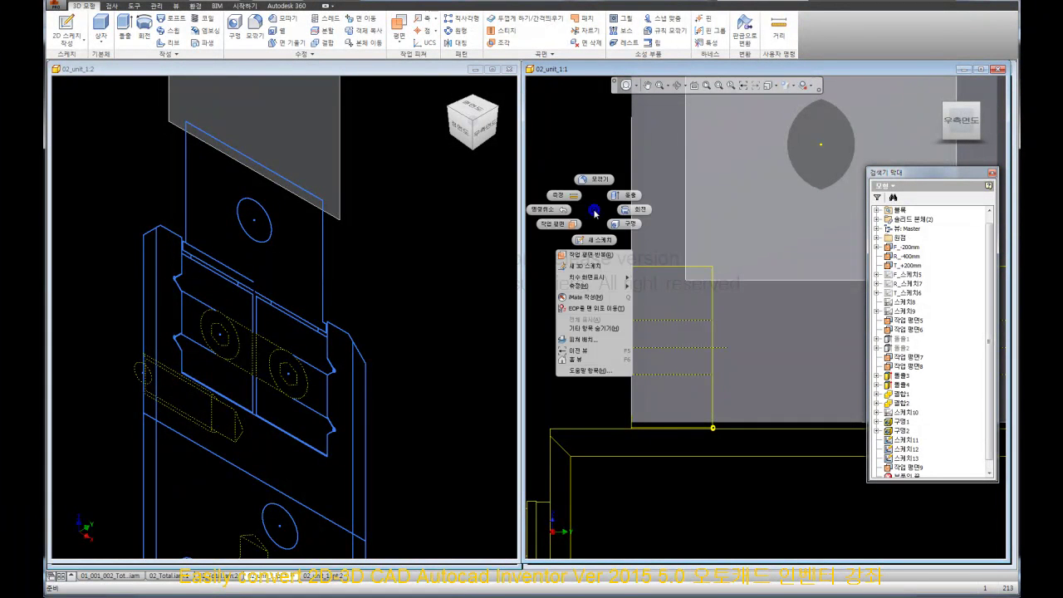
pyautogui.click(605, 258)
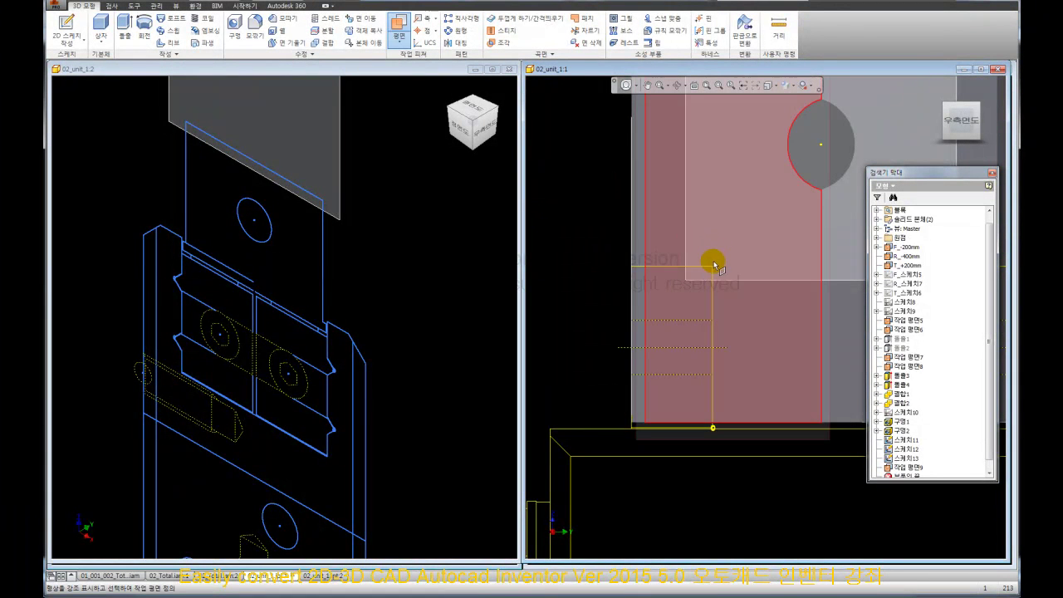
pyautogui.click(707, 265)
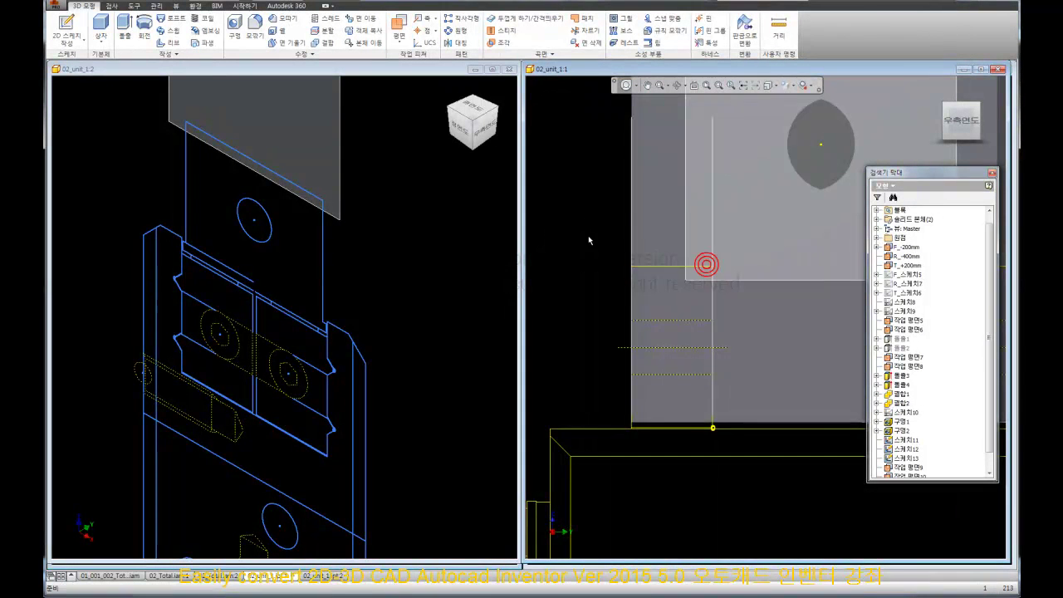
pyautogui.scroll(5, 593, 240)
pyautogui.scroll(-5, 689, 238)
# - Add two more work planes from a picked point and a corner vertex with edge
pyautogui.rightClick(668, 200)
pyautogui.click(664, 245)
pyautogui.click(600, 236)
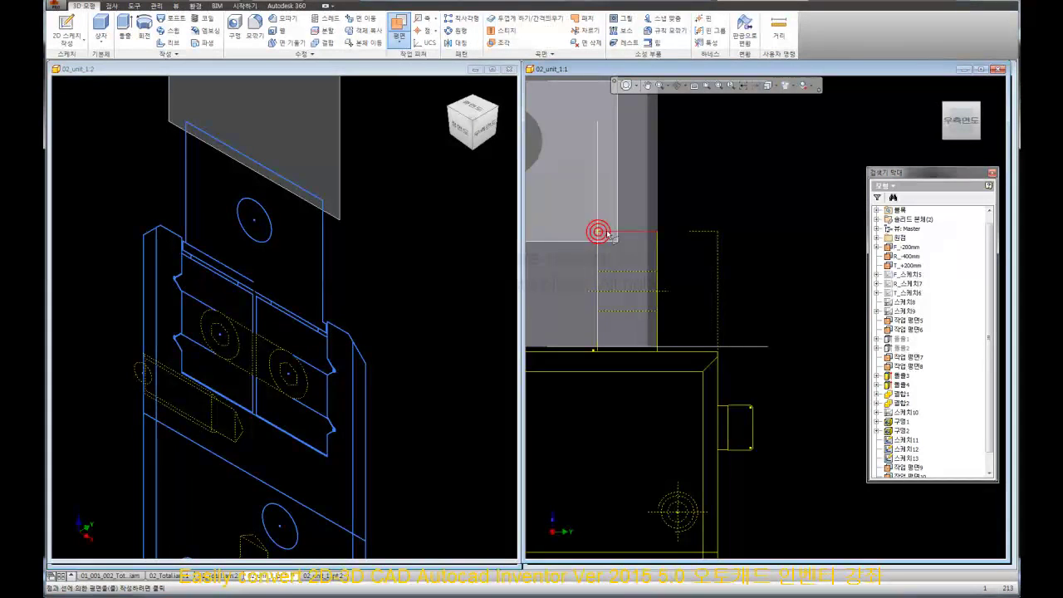
pyautogui.rightClick(695, 208)
pyautogui.click(703, 249)
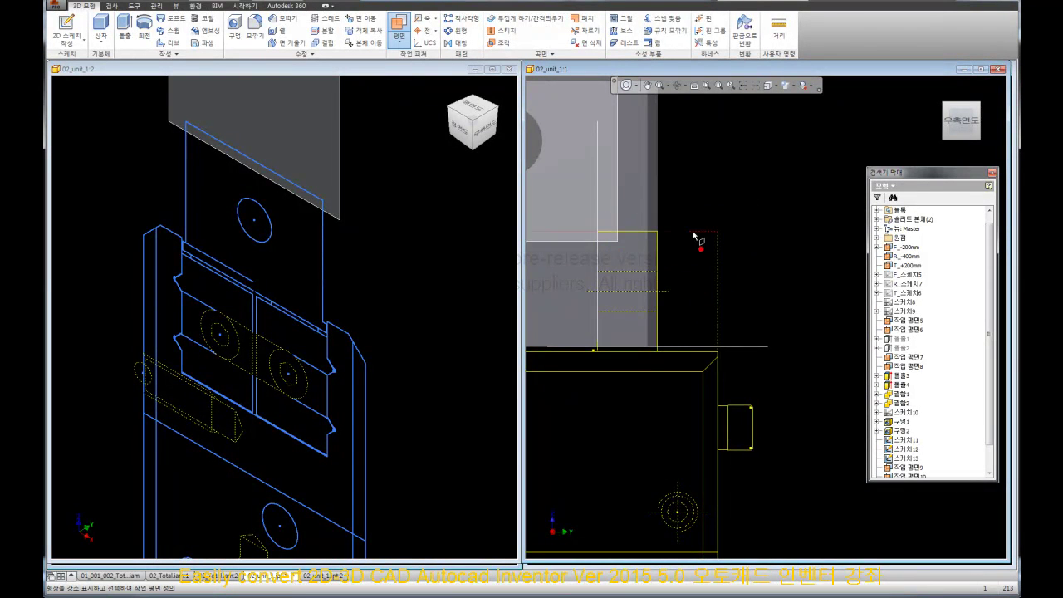
pyautogui.scroll(-2, 669, 236)
pyautogui.click(650, 236)
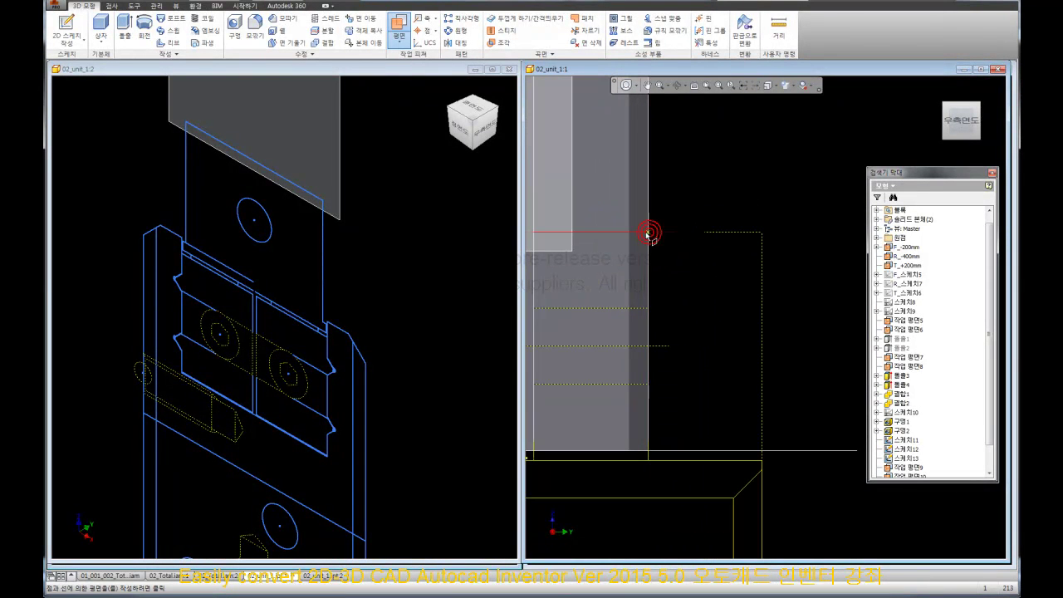
pyautogui.click(647, 236)
pyautogui.scroll(3, 719, 258)
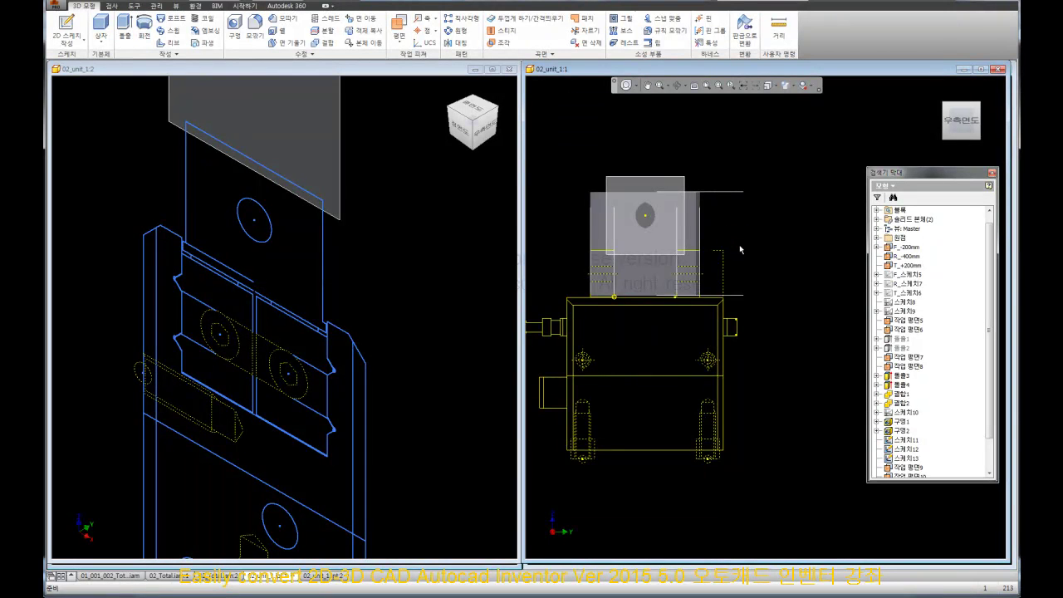
pyautogui.moveTo(740, 244); pyautogui.dragTo(771, 243, button='middle')
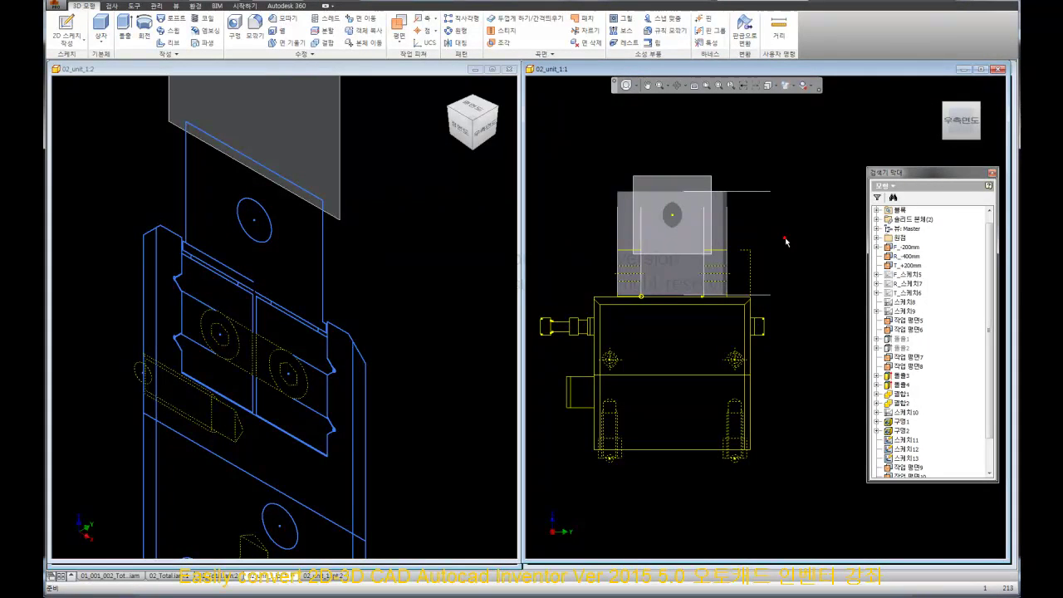
# - Zoom the right view onto the upper plate's work planes, then activate the left viewport
pyautogui.scroll(3, 617, 212)
pyautogui.moveTo(597, 225); pyautogui.dragTo(577, 231, button='middle')
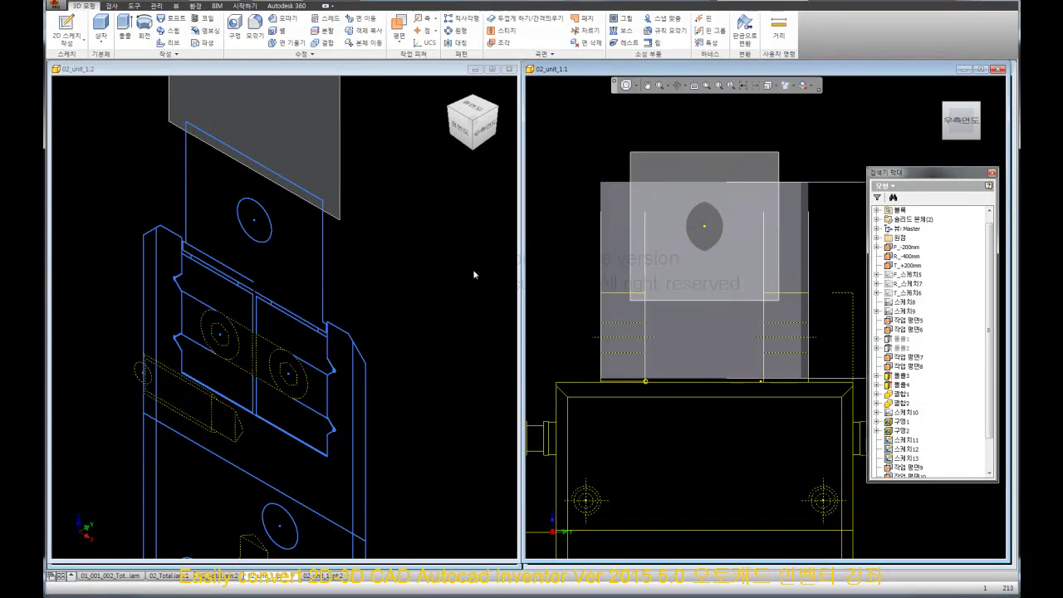
pyautogui.click(448, 299)
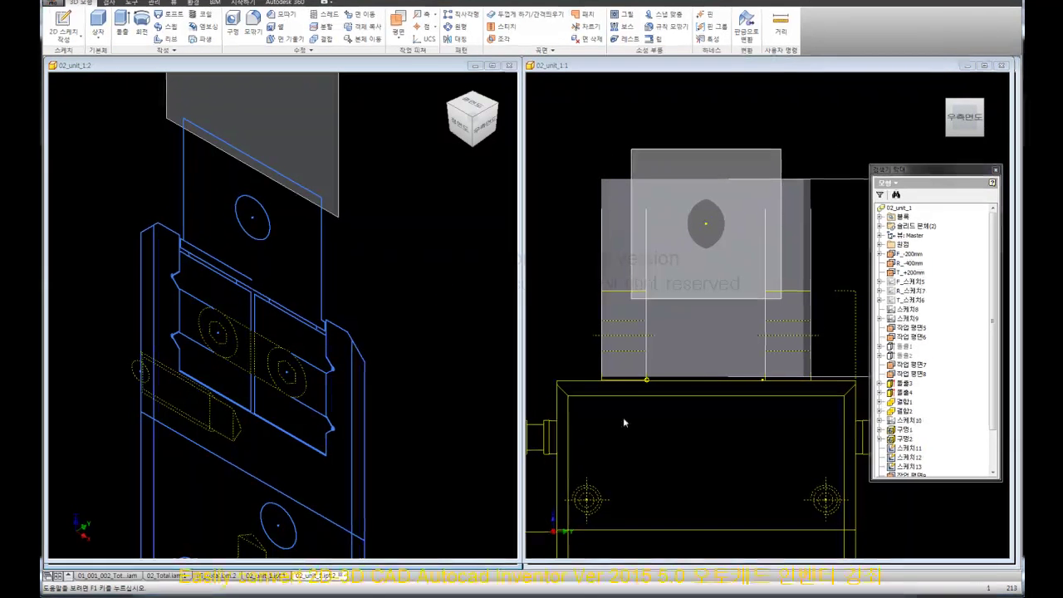
# - Start a 10 mm Extrude of the notched plate, zooming and panning the front view to inspect both notches
pyautogui.click(122, 25)
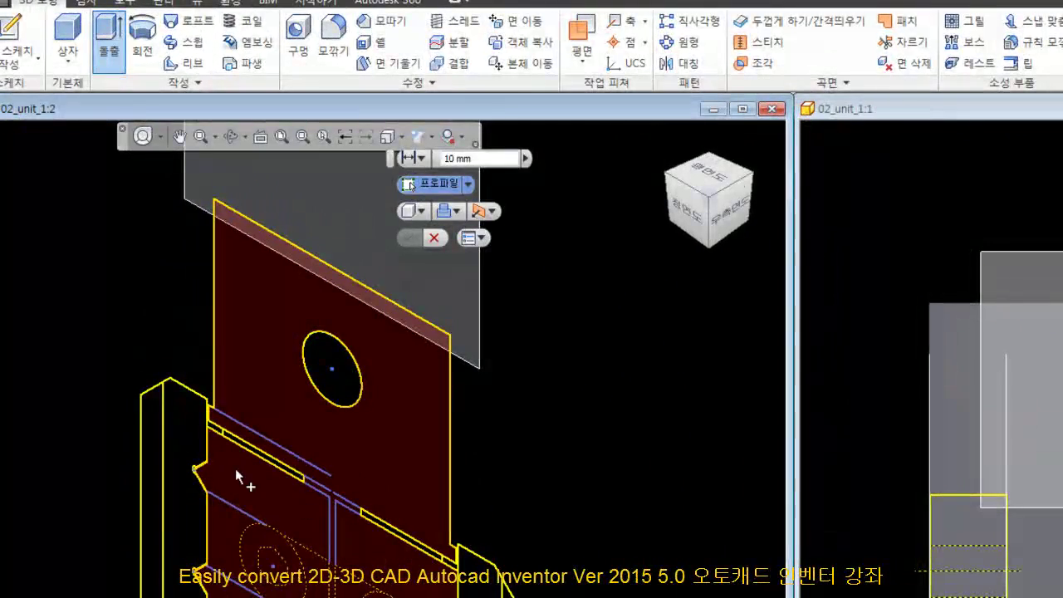
pyautogui.scroll(2, 215, 455)
pyautogui.scroll(2, 158, 368)
pyautogui.scroll(2, 247, 379)
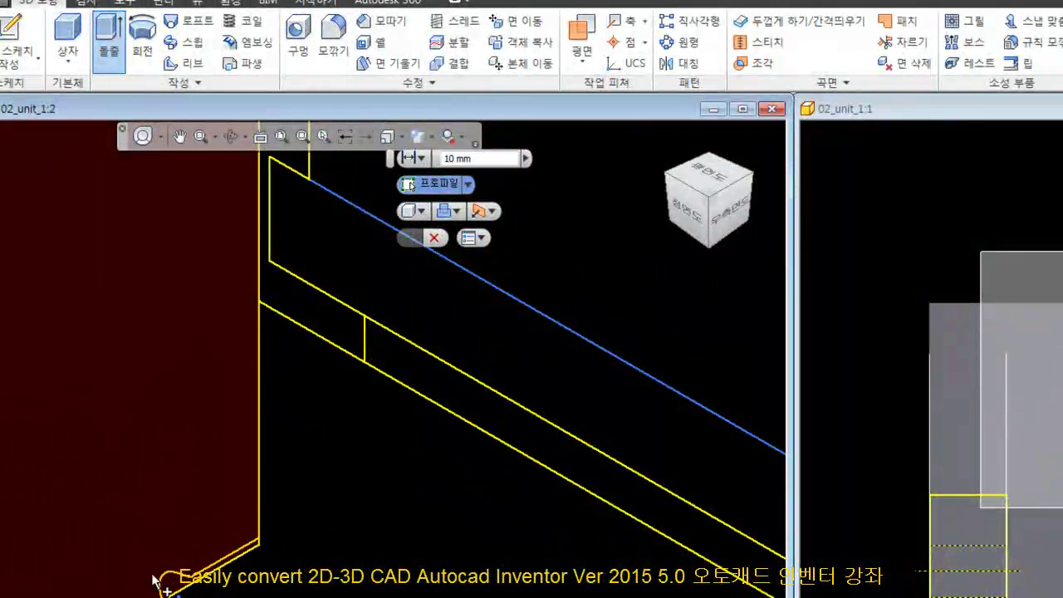
pyautogui.scroll(2, 179, 582)
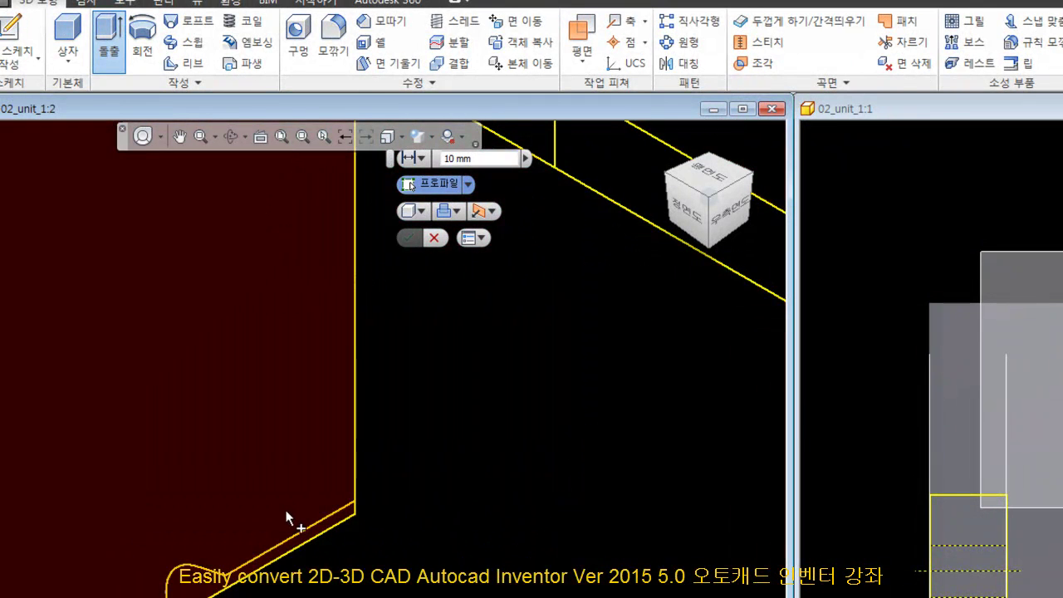
pyautogui.scroll(3, 283, 514)
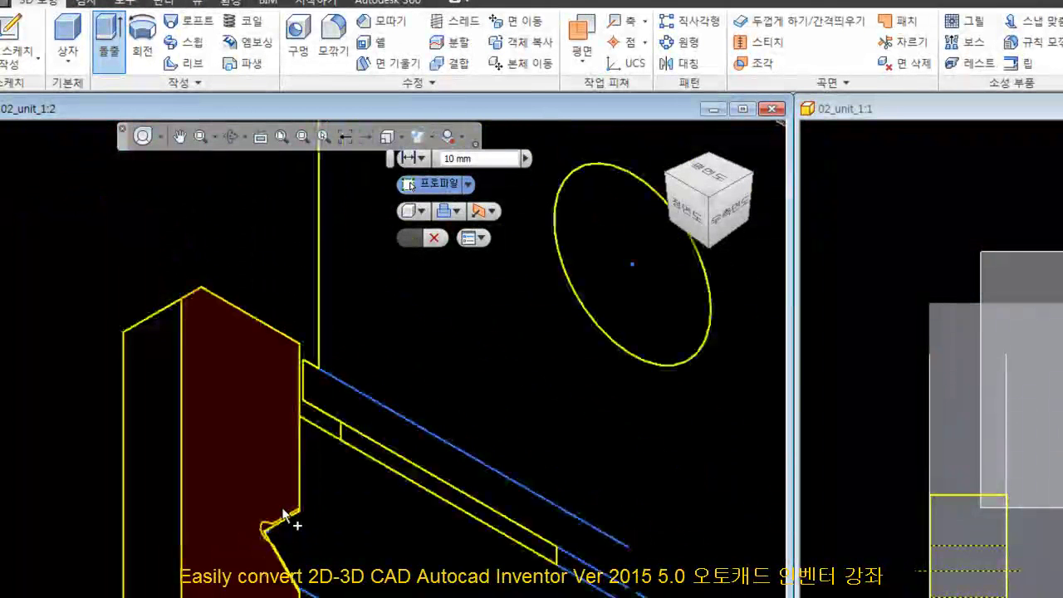
pyautogui.scroll(-5, 266, 527)
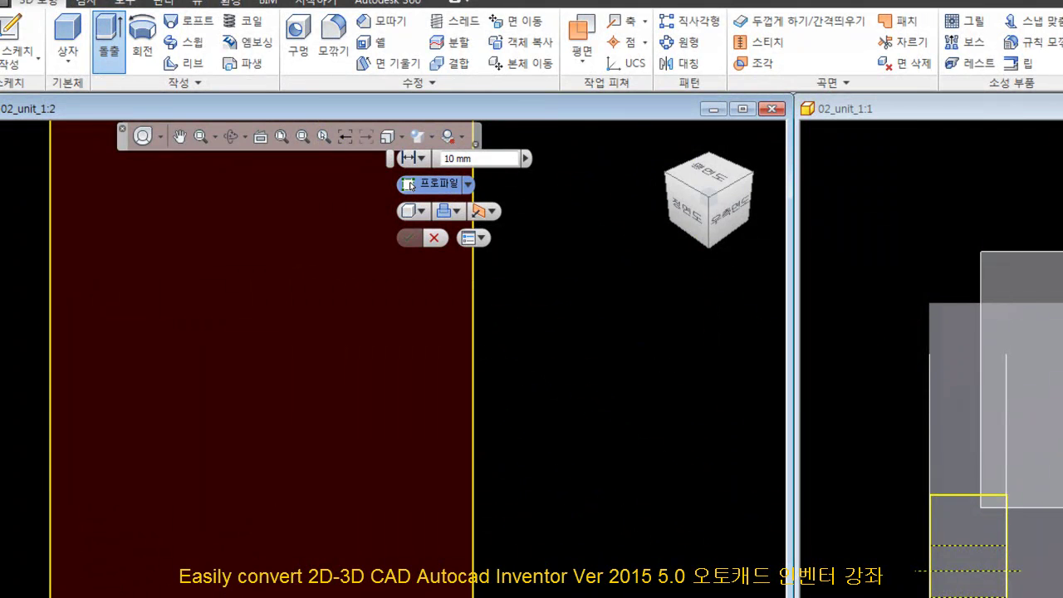
pyautogui.scroll(2, 353, 333)
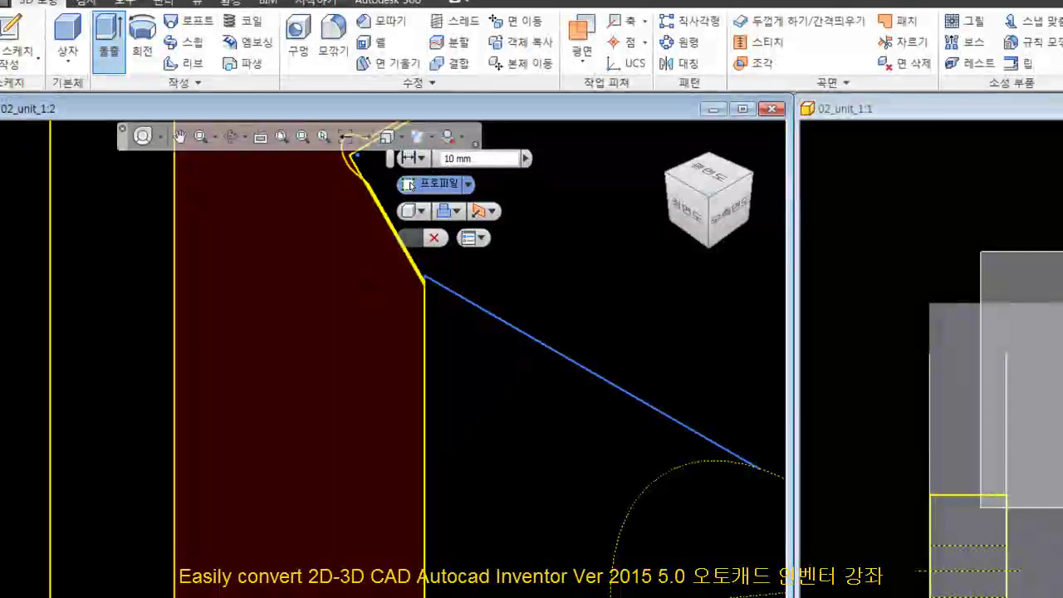
pyautogui.scroll(2, 411, 185)
pyautogui.scroll(-3, 318, 429)
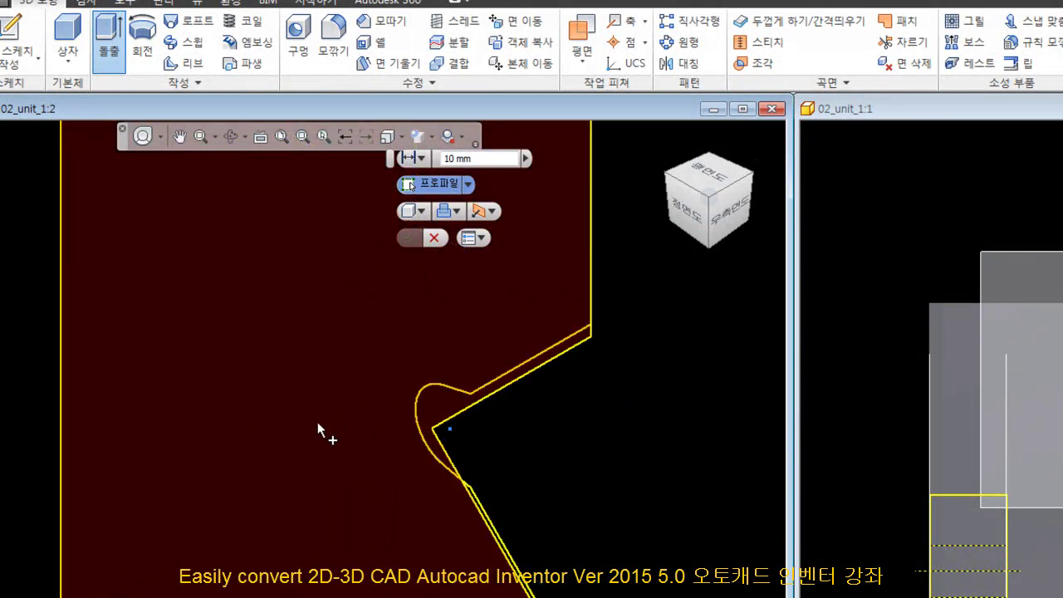
pyautogui.scroll(2, 446, 418)
pyautogui.scroll(2, 497, 532)
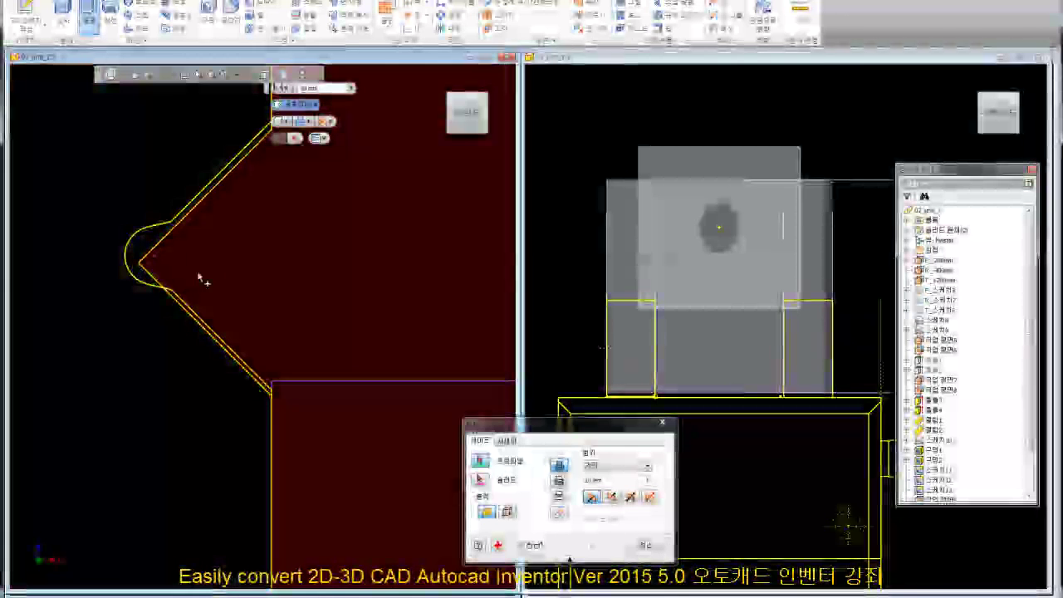
pyautogui.scroll(2, 202, 280)
pyautogui.scroll(-1, 283, 331)
pyautogui.moveTo(282, 331); pyautogui.dragTo(154, 292, button='middle')
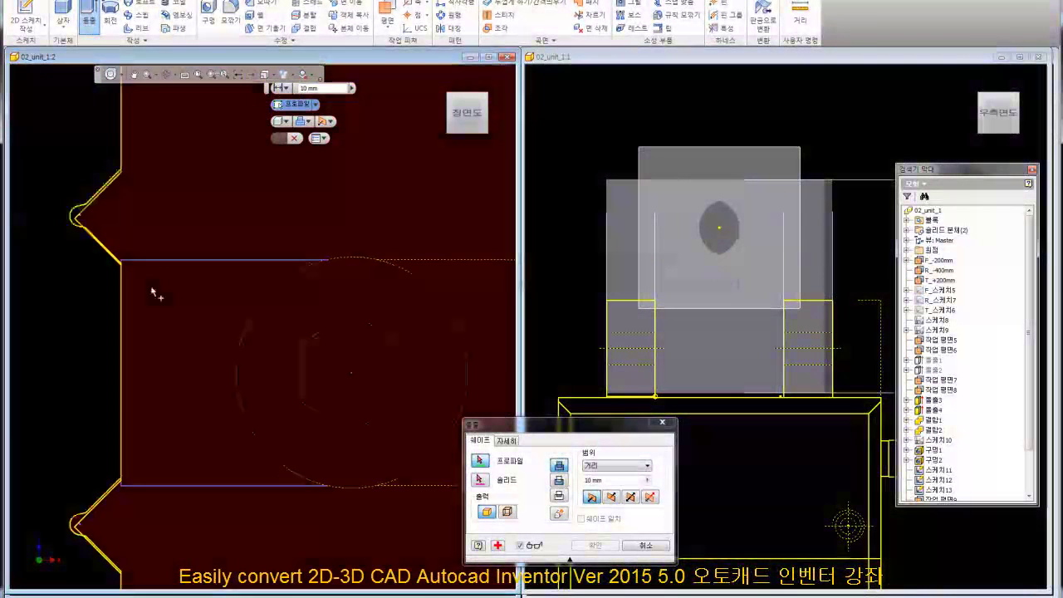
pyautogui.scroll(2, 335, 302)
pyautogui.moveTo(334, 302); pyautogui.dragTo(408, 309, button='middle')
pyautogui.scroll(-1, 352, 260)
pyautogui.scroll(-2, 349, 253)
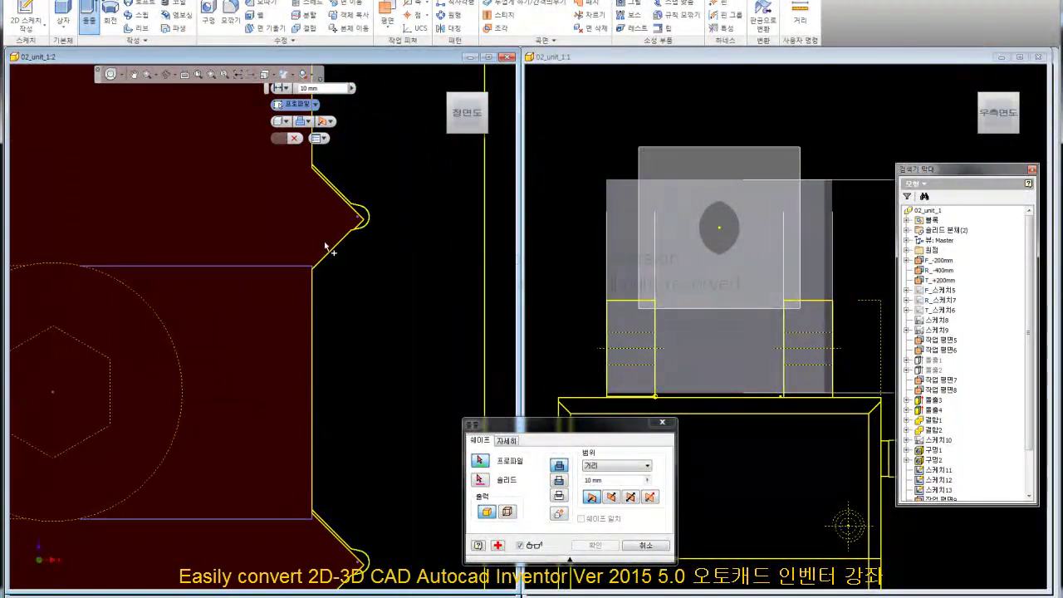
pyautogui.scroll(-2, 356, 247)
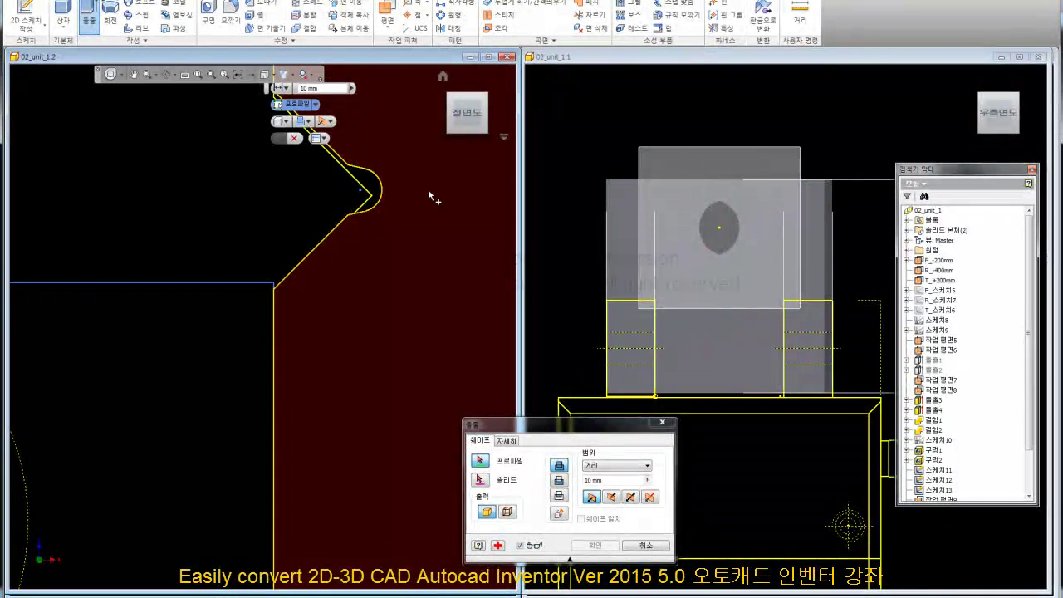
pyautogui.scroll(2, 429, 195)
pyautogui.scroll(2, 429, 208)
# - Cancel the extrusion and open the plate sketch 스케치12 for editing
pyautogui.press('Escape')
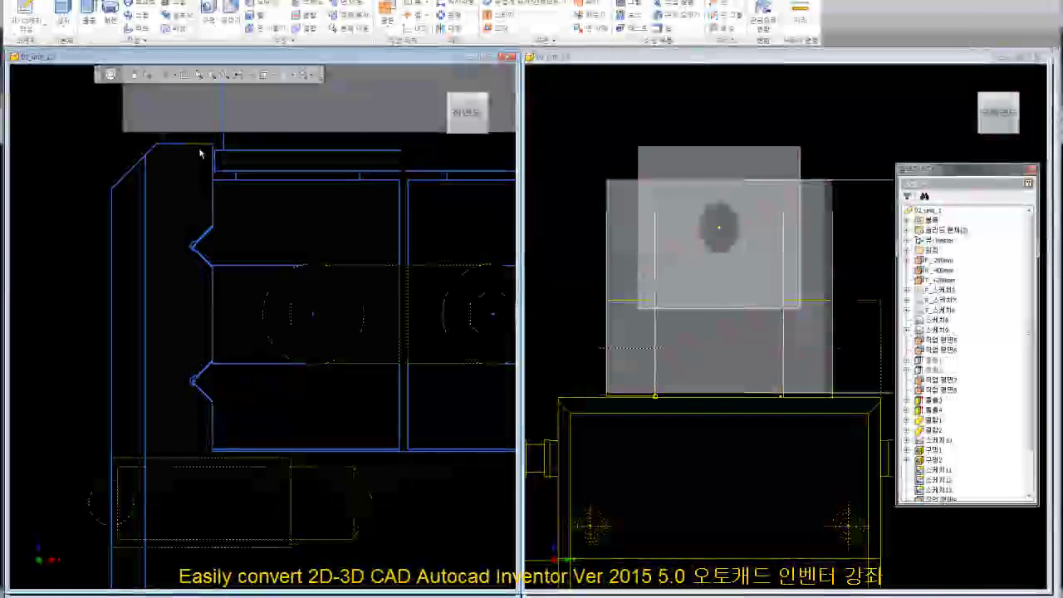
pyautogui.click(204, 143)
pyautogui.click(263, 136)
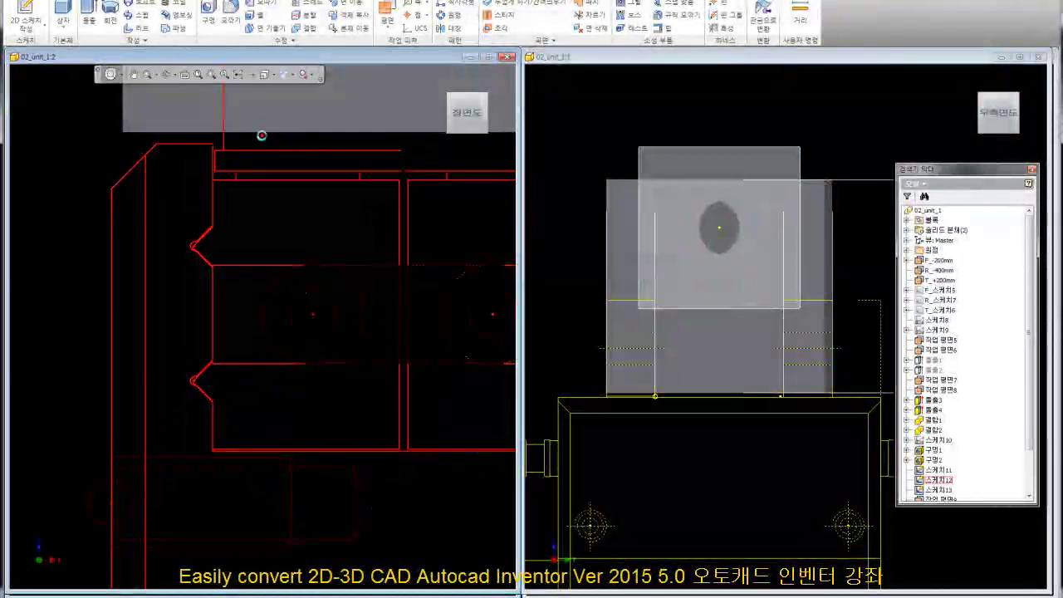
pyautogui.scroll(-3, 191, 261)
pyautogui.scroll(-2, 249, 262)
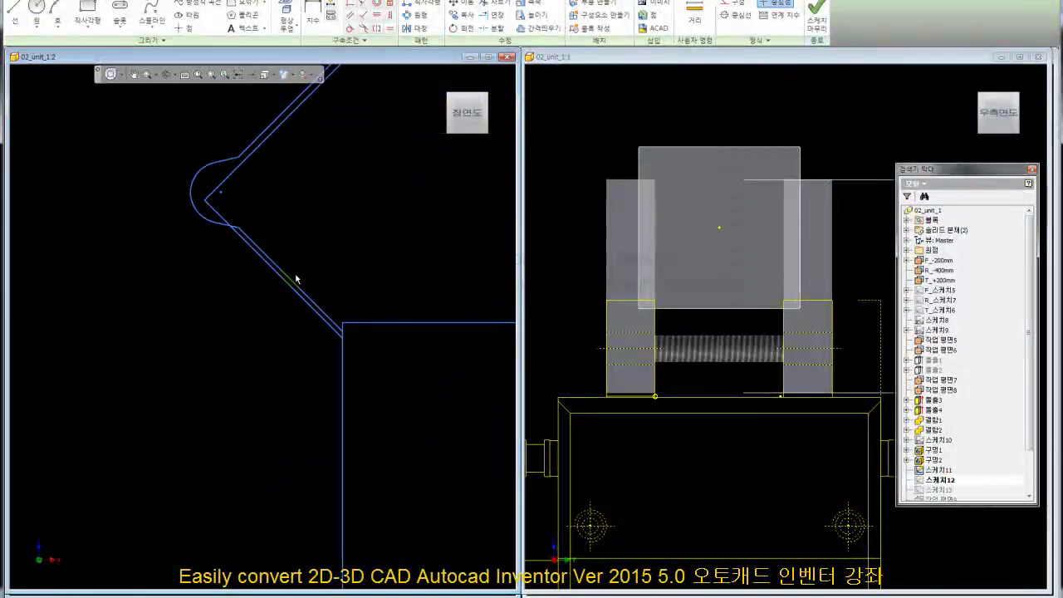
pyautogui.scroll(-3, 295, 280)
# - Drag the notch diagonal line onto its guide line and nudge the lower diagonal outward
pyautogui.moveTo(286, 291); pyautogui.dragTo(275, 292)
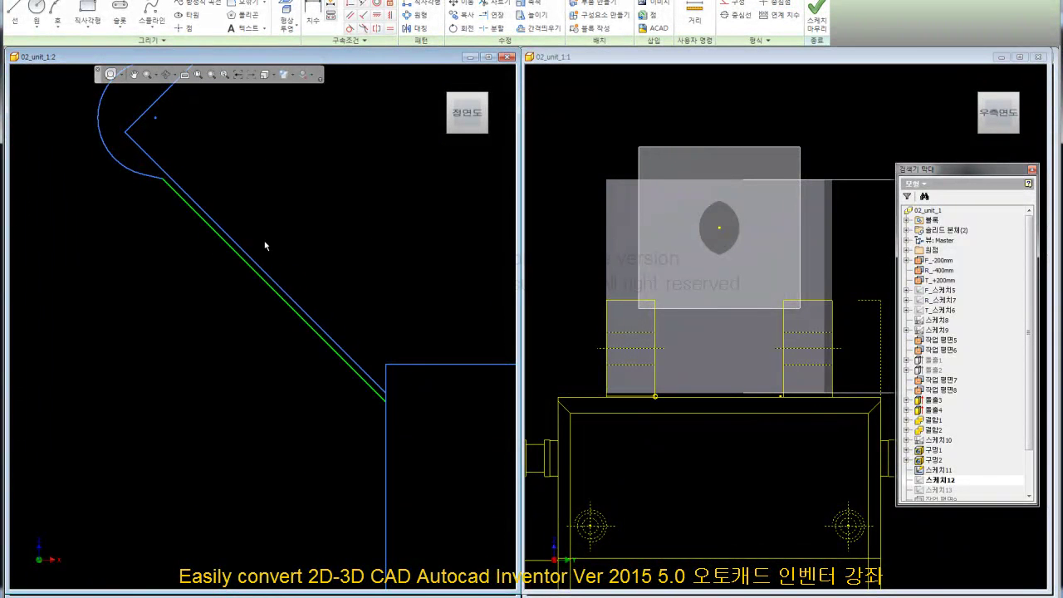
pyautogui.scroll(2, 282, 332)
pyautogui.scroll(1, 290, 374)
pyautogui.scroll(1, 290, 387)
pyautogui.scroll(-3, 249, 415)
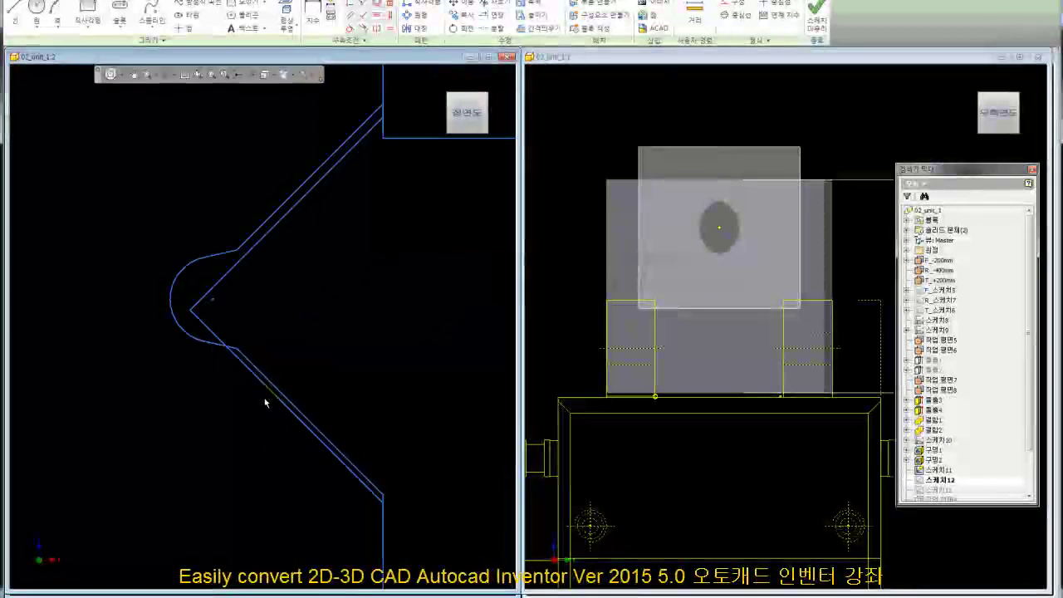
pyautogui.moveTo(273, 384); pyautogui.dragTo(273, 357, button='middle')
pyautogui.moveTo(271, 361); pyautogui.dragTo(266, 371)
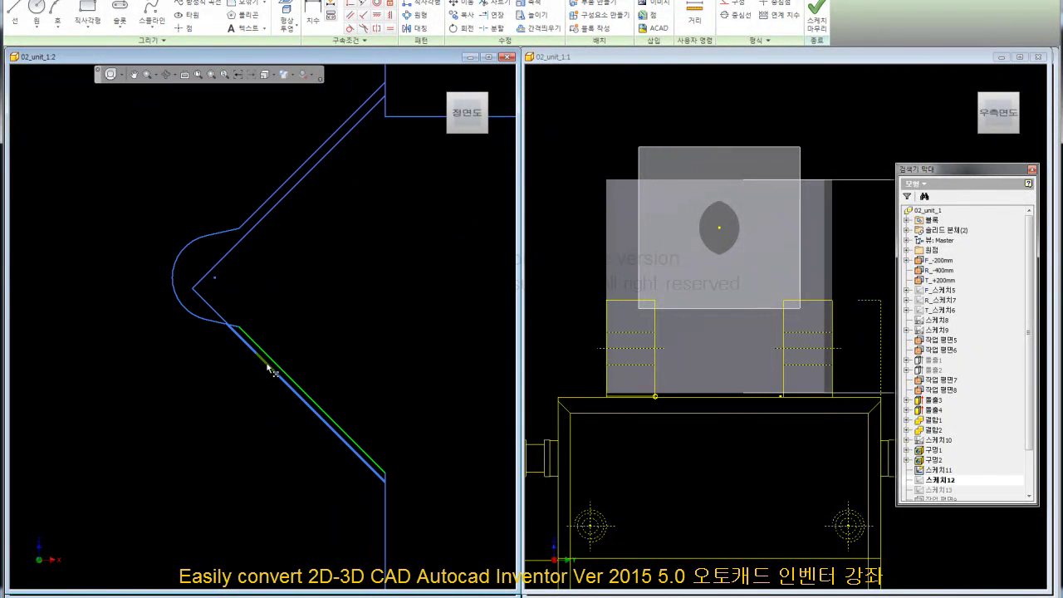
# - Bring the rectangle with circle and hexagon into view, then pick and cancel an offset of the upper diagonal
pyautogui.scroll(2, 171, 316)
pyautogui.scroll(2, 347, 356)
pyautogui.moveTo(347, 355)
pyautogui.mouseDown(button='middle')
pyautogui.moveTo(249, 384)
pyautogui.moveTo(313, 368)
pyautogui.mouseUp(button='middle')
pyautogui.scroll(2, 283, 397)
pyautogui.scroll(-2, 404, 308)
pyautogui.scroll(-2, 381, 333)
pyautogui.scroll(-2, 382, 262)
pyautogui.click(409, 241)
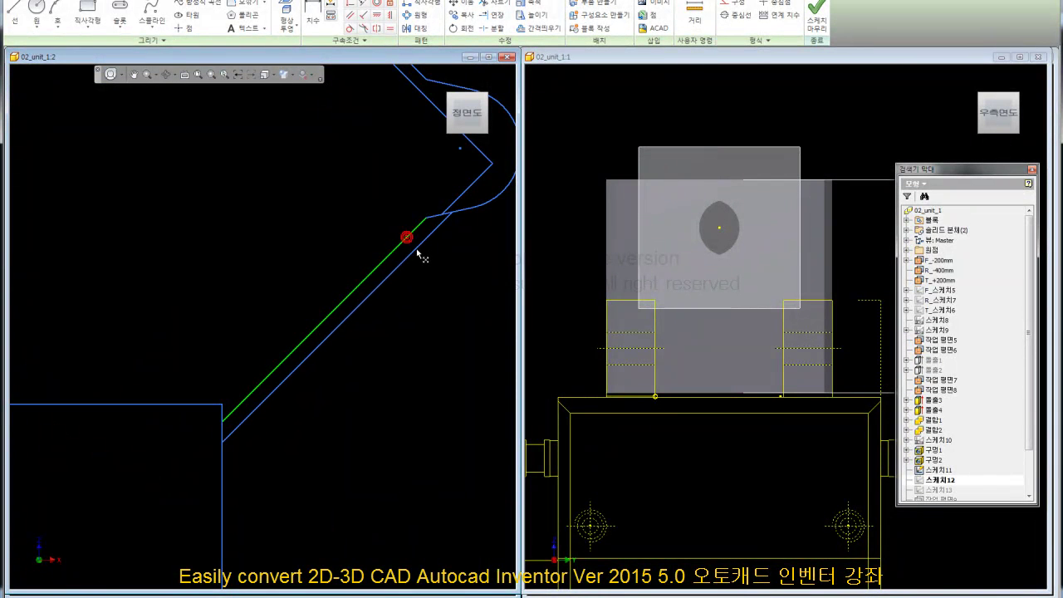
pyautogui.press('Escape')
pyautogui.scroll(2, 448, 310)
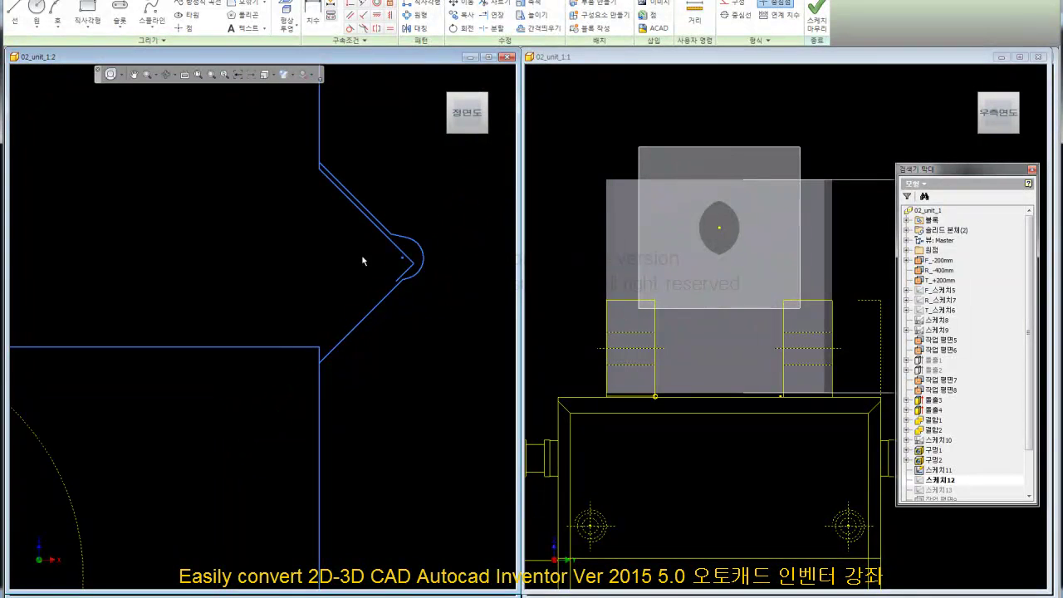
# - Attempt an offset of the lower diagonal notch line, then cancel it
pyautogui.click(497, 13)
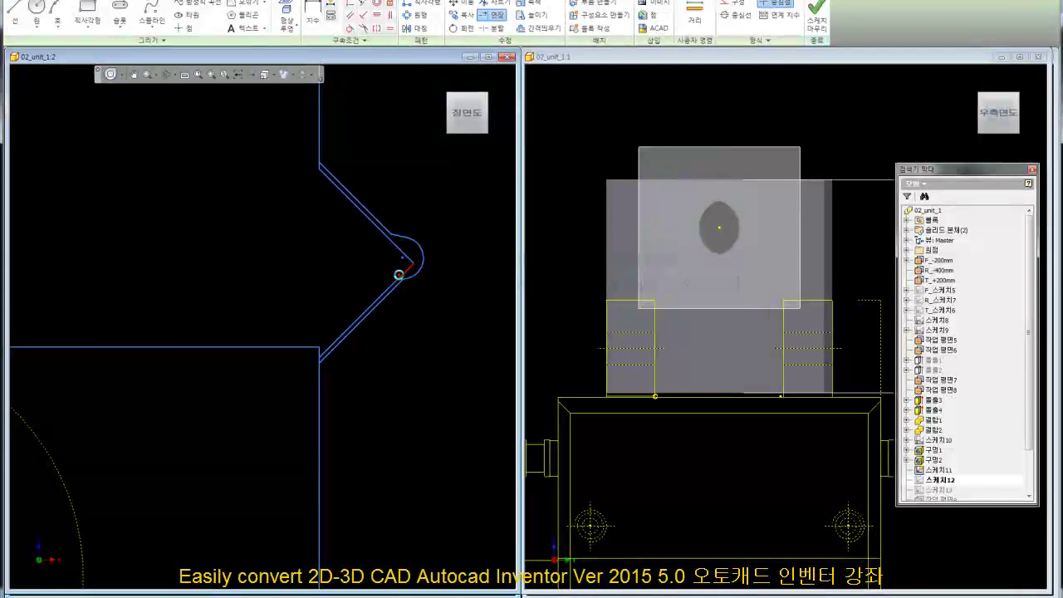
pyautogui.scroll(3, 361, 247)
pyautogui.scroll(-3, 368, 441)
pyautogui.scroll(-2, 374, 424)
pyautogui.scroll(3, 381, 323)
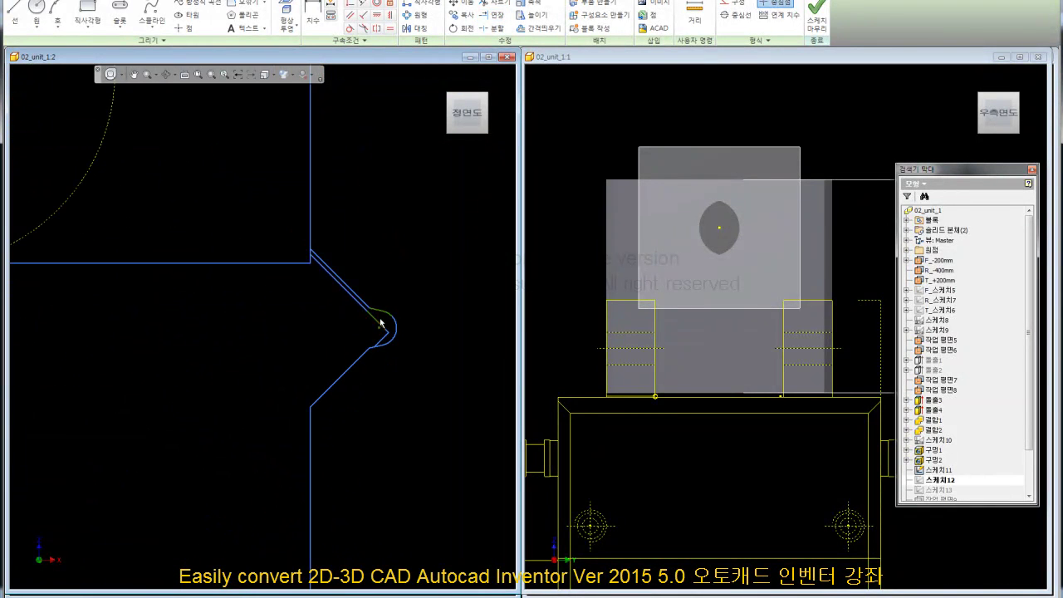
pyautogui.click(345, 377)
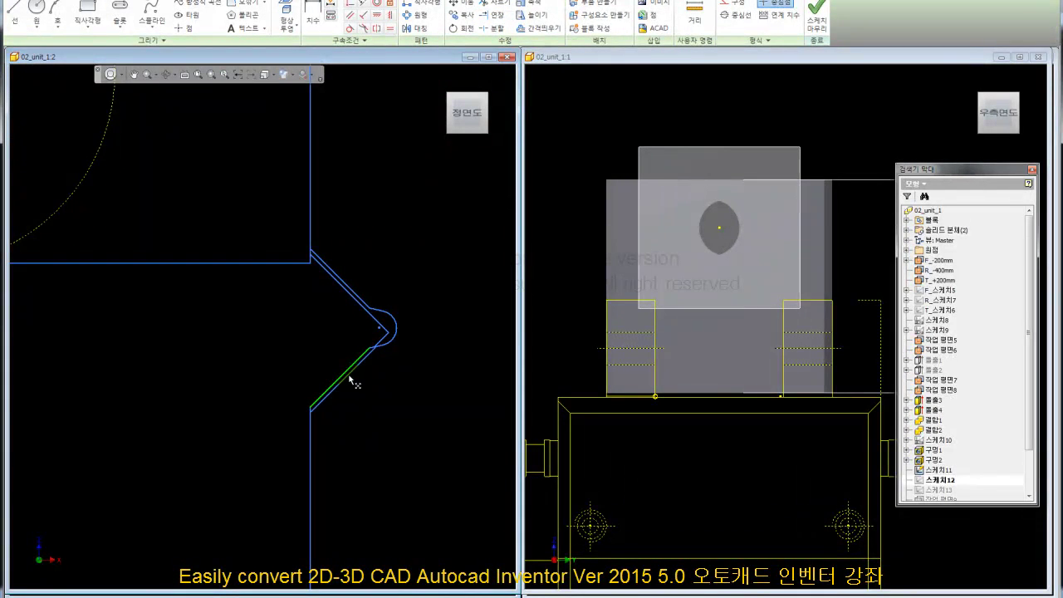
pyautogui.press('Escape')
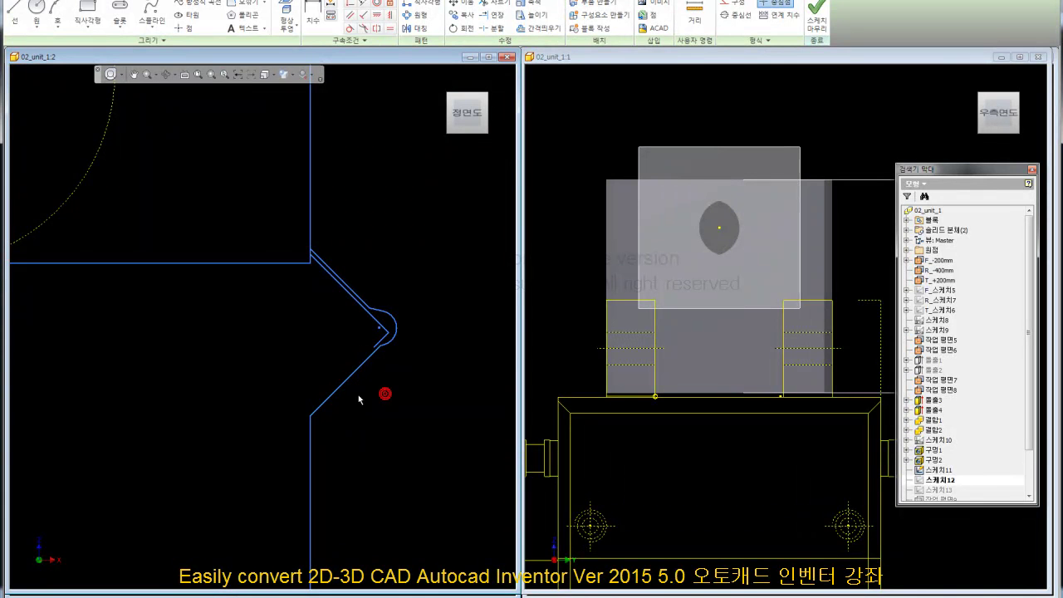
# - Extend the lower diagonal notch line to the plate boundary
pyautogui.click(492, 15)
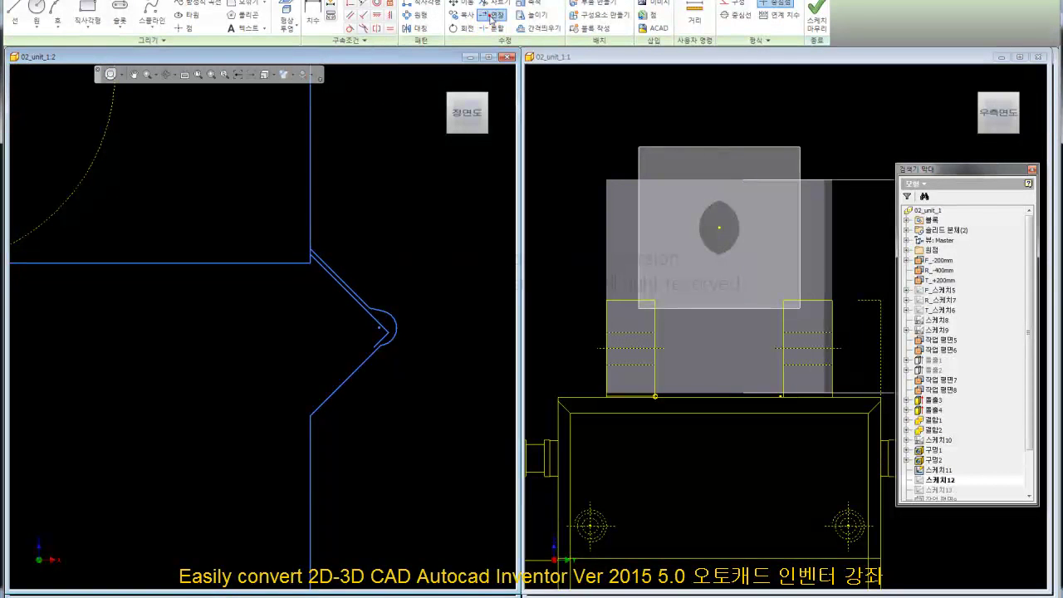
pyautogui.click(376, 336)
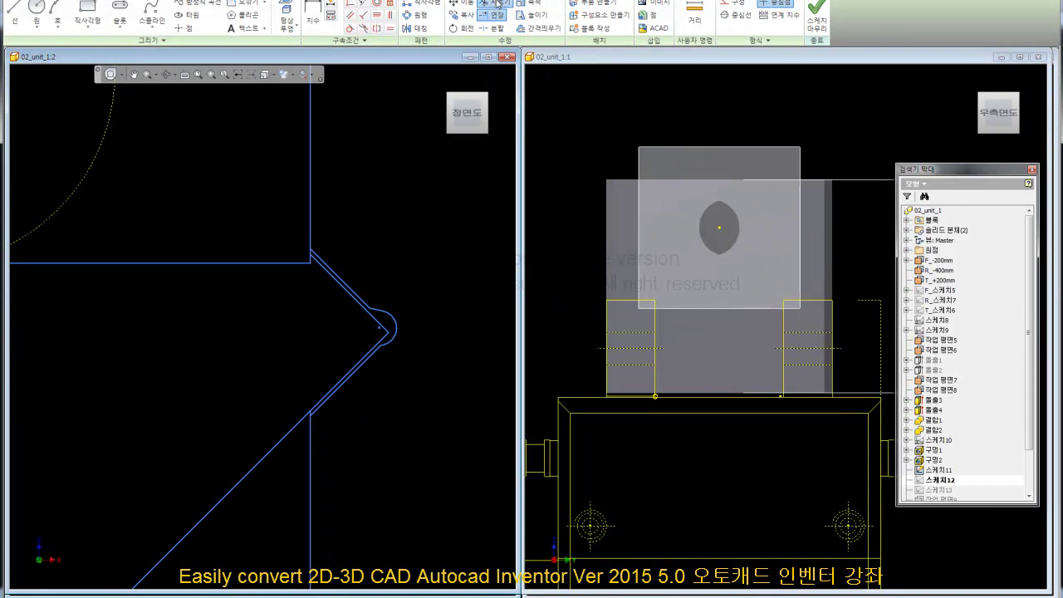
pyautogui.press('x')
# - Return to the previous view showing the whole part and finish sketch 스케치12
pyautogui.press('F5')
pyautogui.rightClick(438, 274)
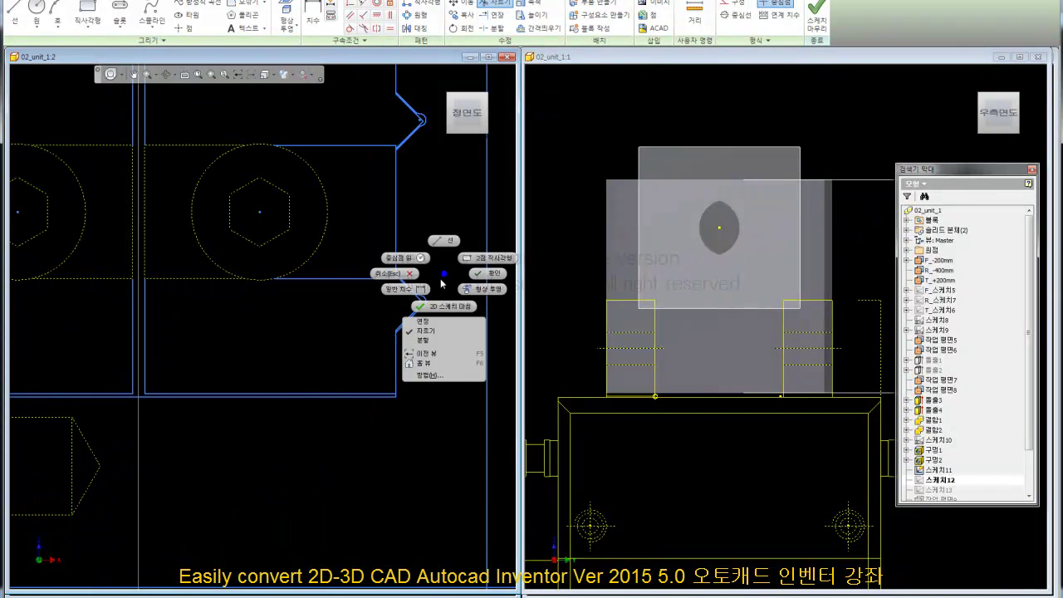
pyautogui.click(406, 279)
pyautogui.press('F5')
pyautogui.press('F5')
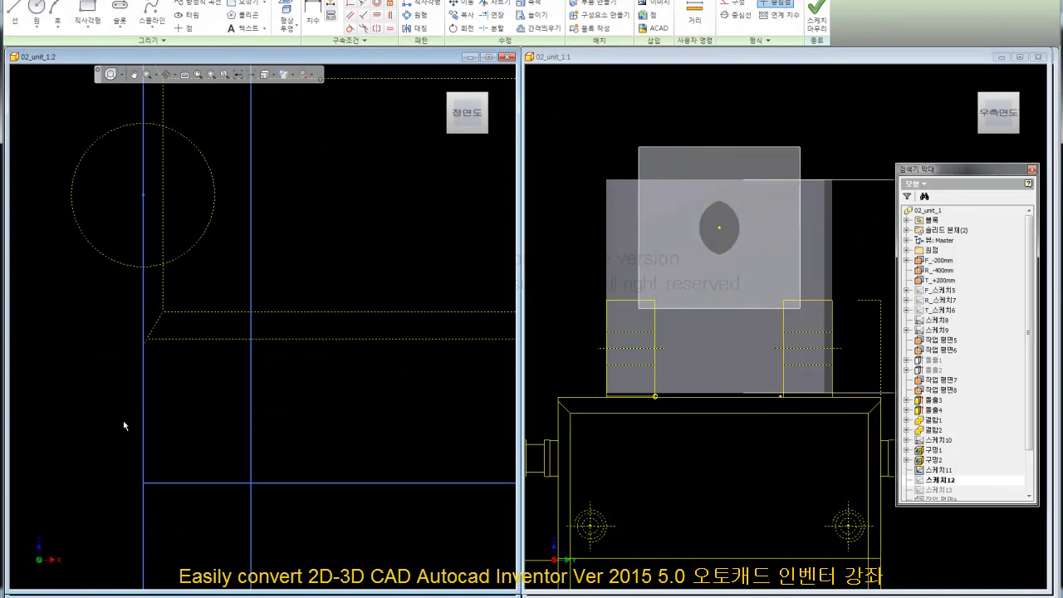
pyautogui.press('F5')
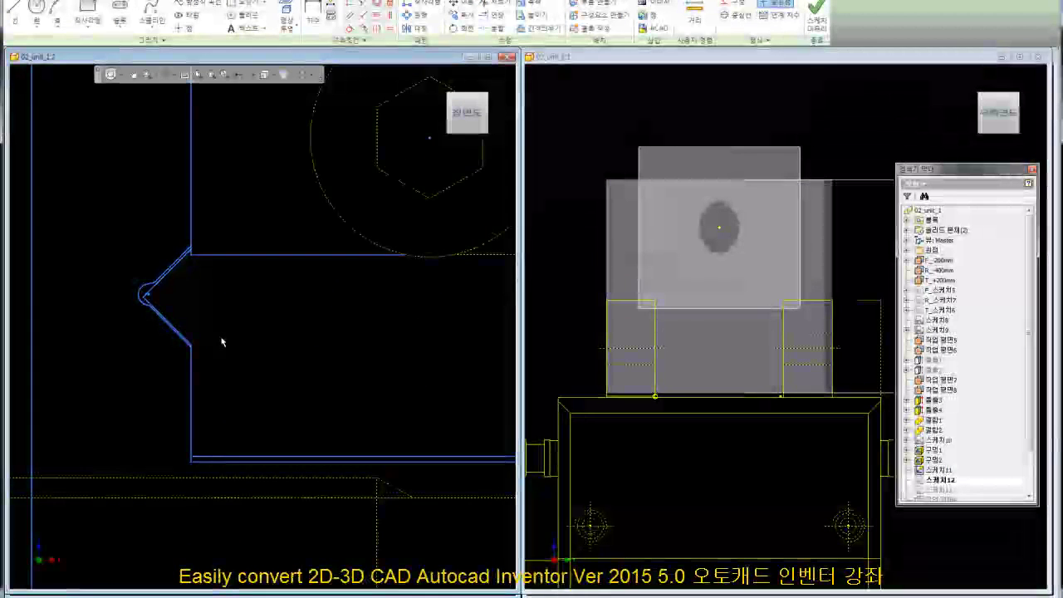
pyautogui.scroll(4, 224, 339)
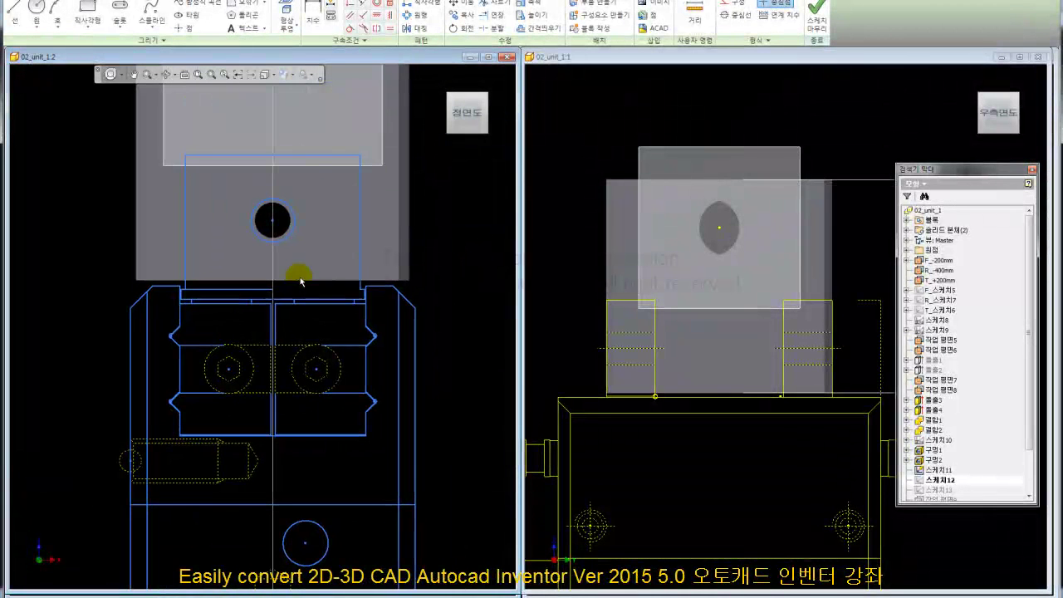
pyautogui.moveTo(300, 281); pyautogui.dragTo(297, 316, button='middle')
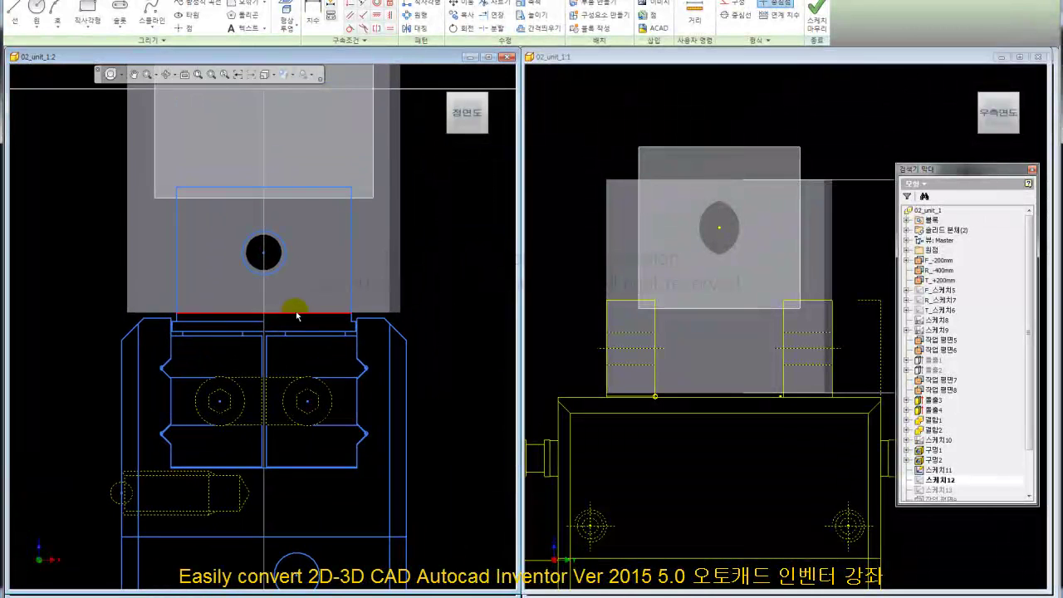
pyautogui.click(819, 18)
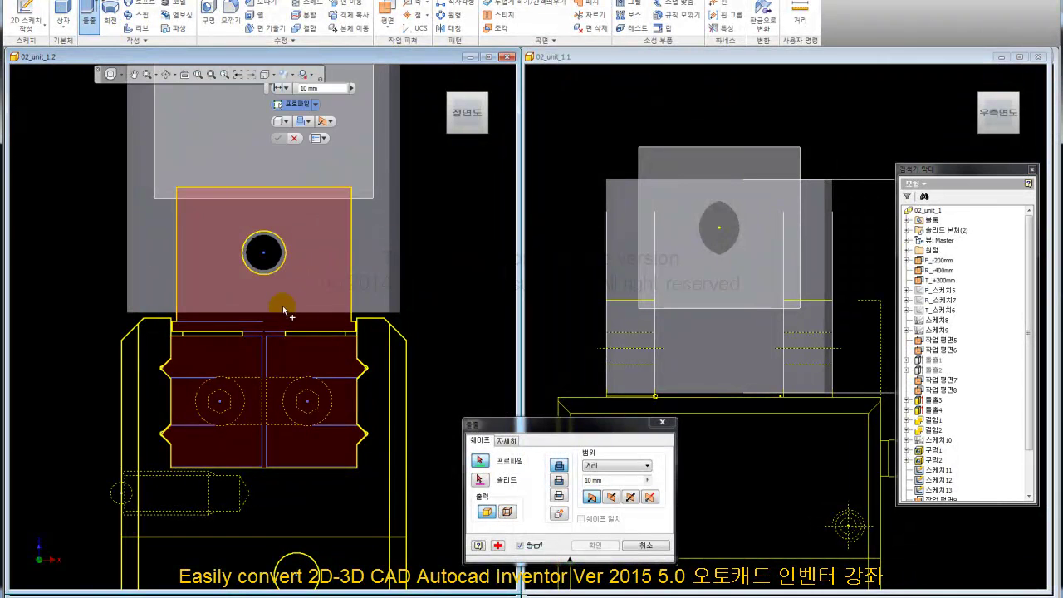
# - Select the inner plate region as the Extrude profile in the front view
pyautogui.scroll(-5, 280, 349)
pyautogui.scroll(3, 264, 265)
pyautogui.scroll(-3, 264, 266)
pyautogui.scroll(-2, 351, 291)
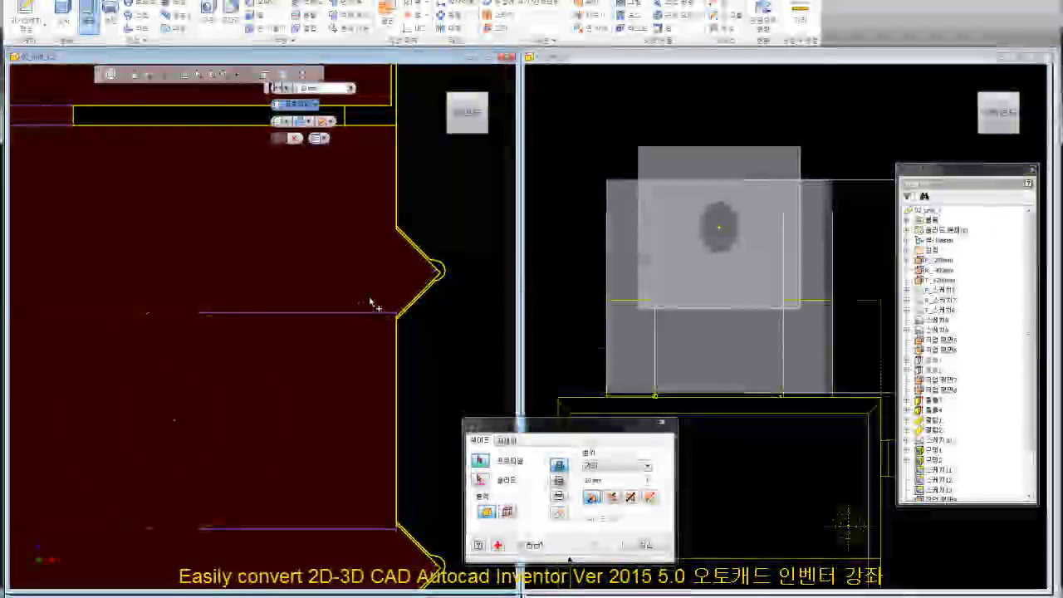
pyautogui.scroll(2, 367, 274)
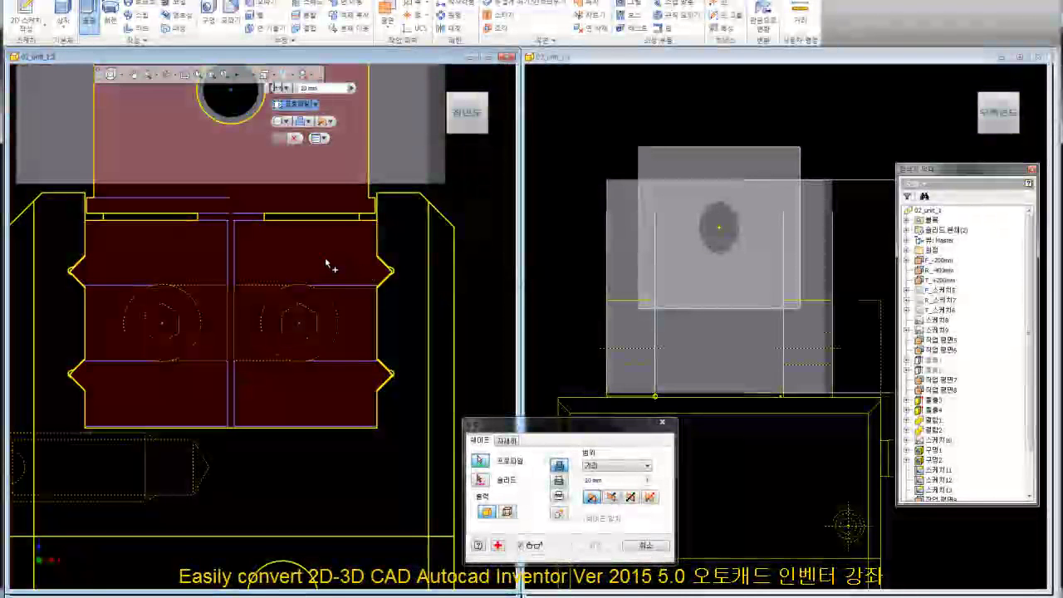
pyautogui.click(330, 263)
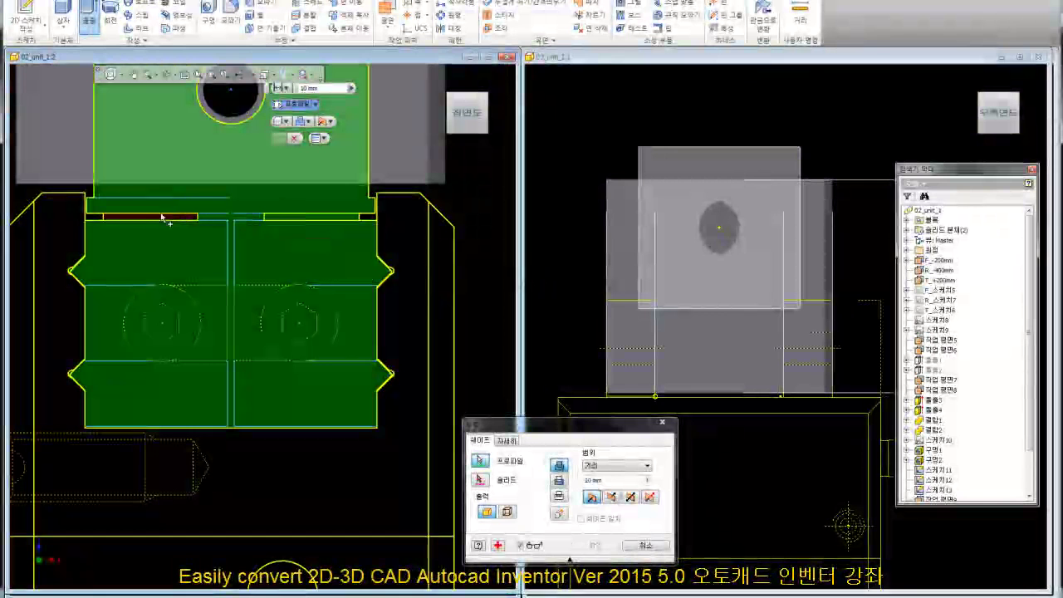
# - Set the right viewport to the home isometric view and merge the profile into one plate region
pyautogui.scroll(2, 291, 365)
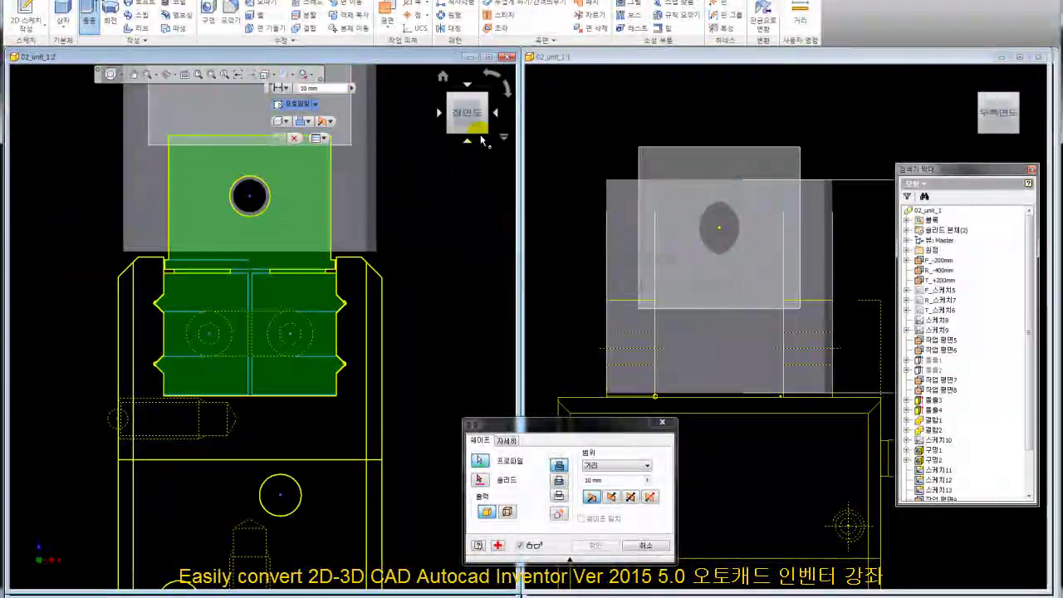
pyautogui.click(793, 56)
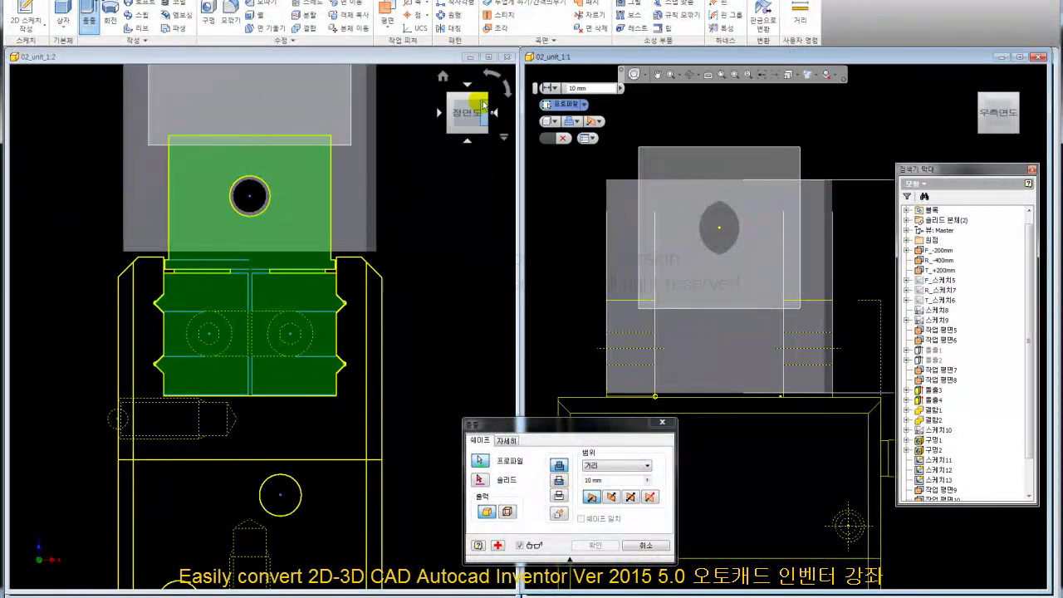
pyautogui.click(974, 75)
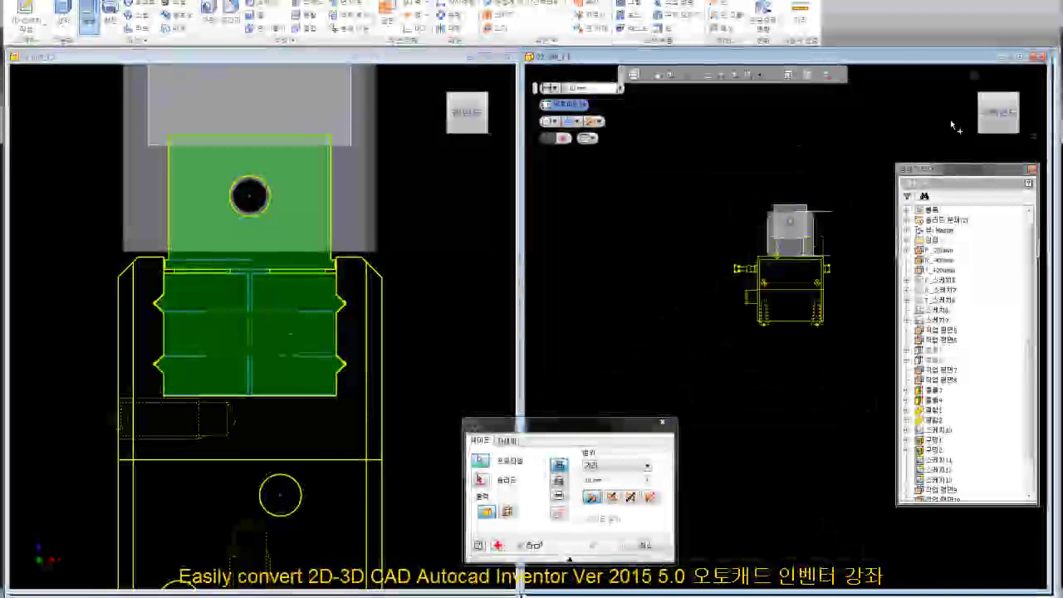
pyautogui.click(975, 77)
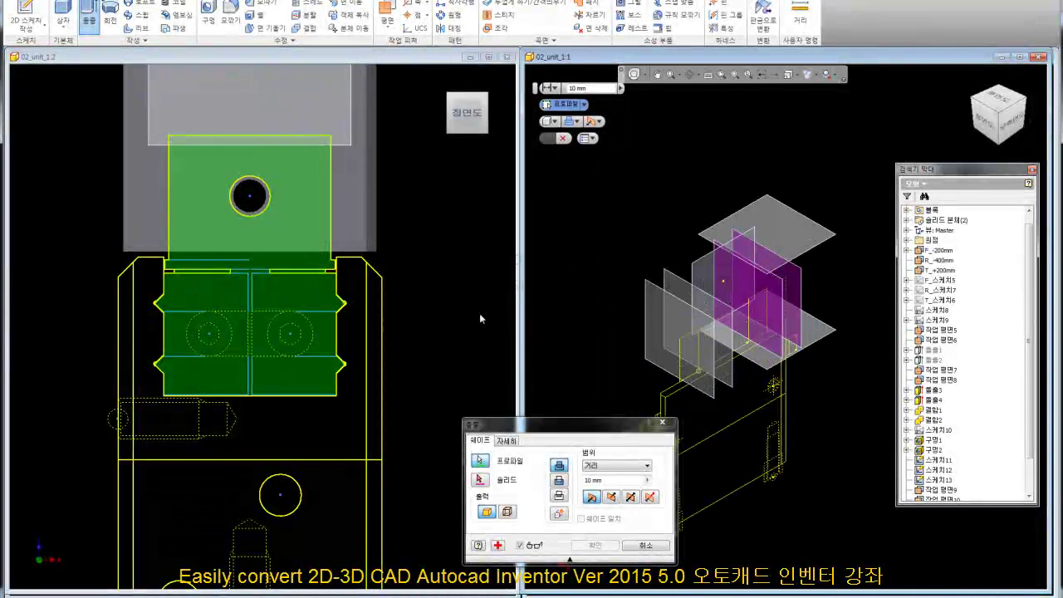
pyautogui.click(560, 514)
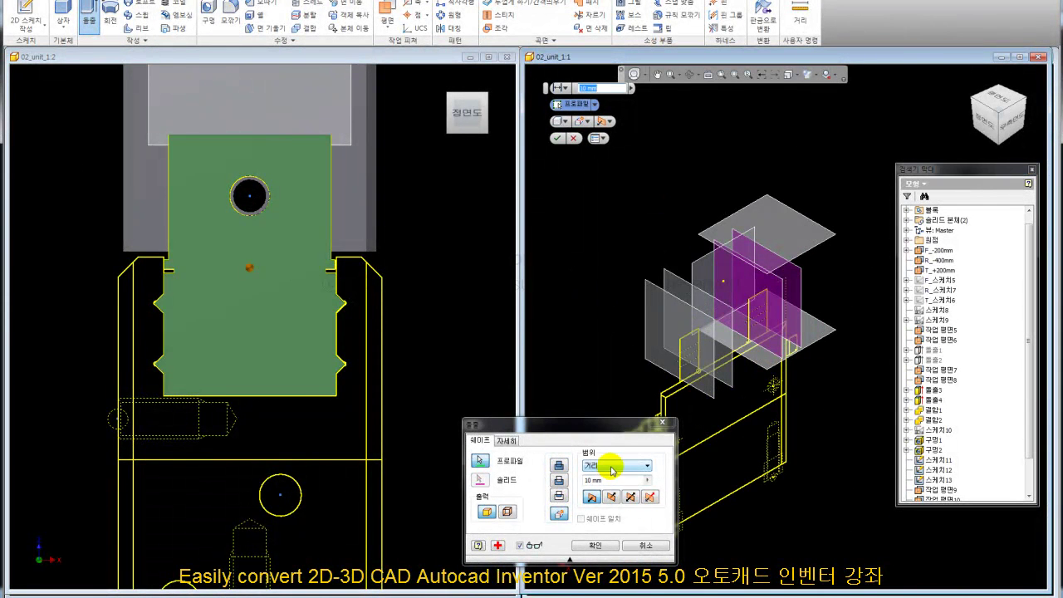
# - Change the Extrude extent to Between and pick the From and To work planes
pyautogui.click(612, 468)
pyautogui.click(598, 503)
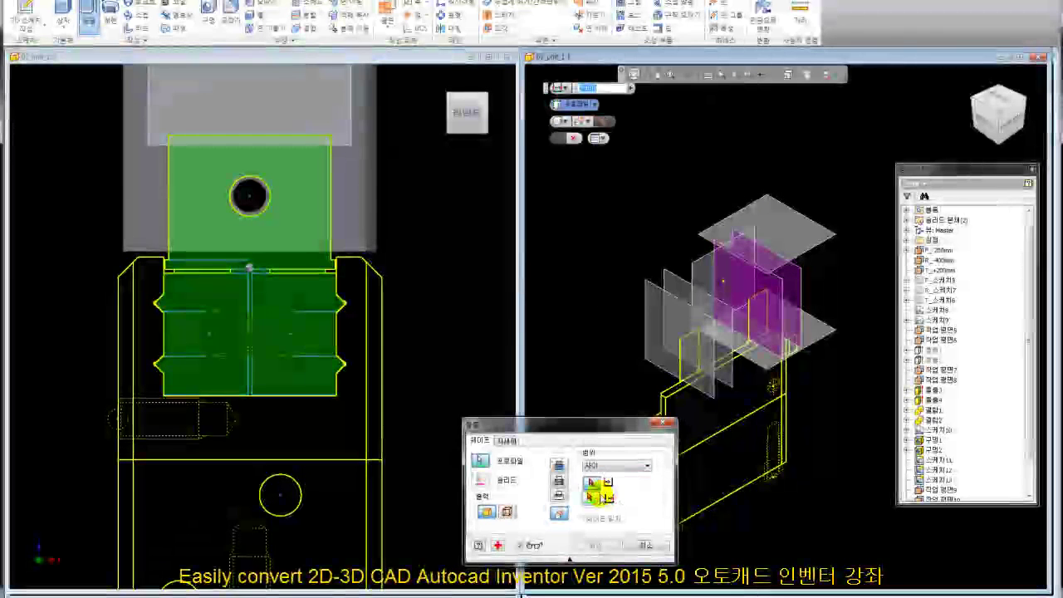
pyautogui.moveTo(632, 424); pyautogui.dragTo(549, 411)
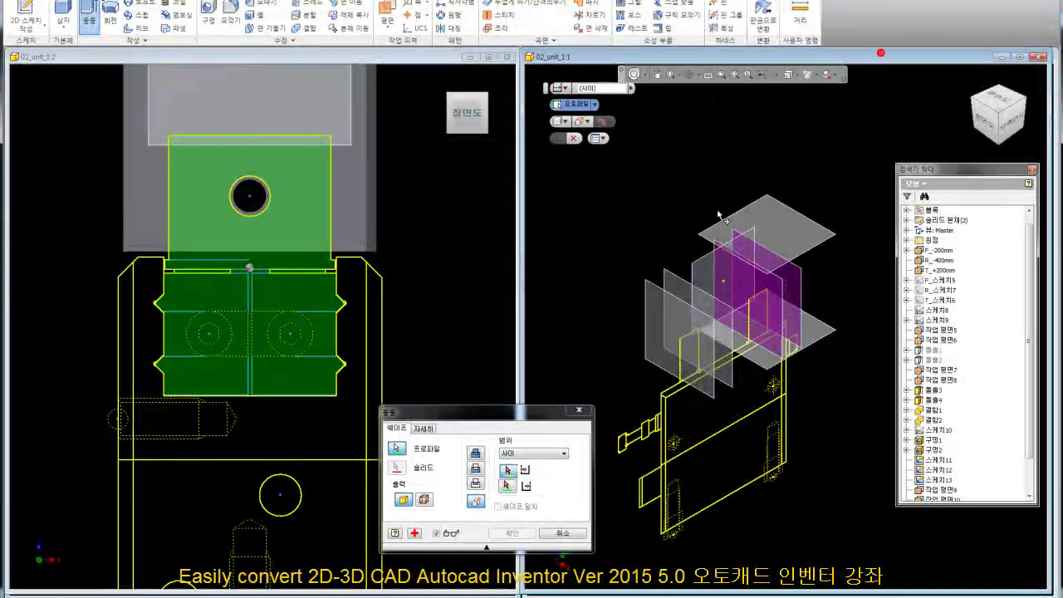
pyautogui.scroll(2, 719, 340)
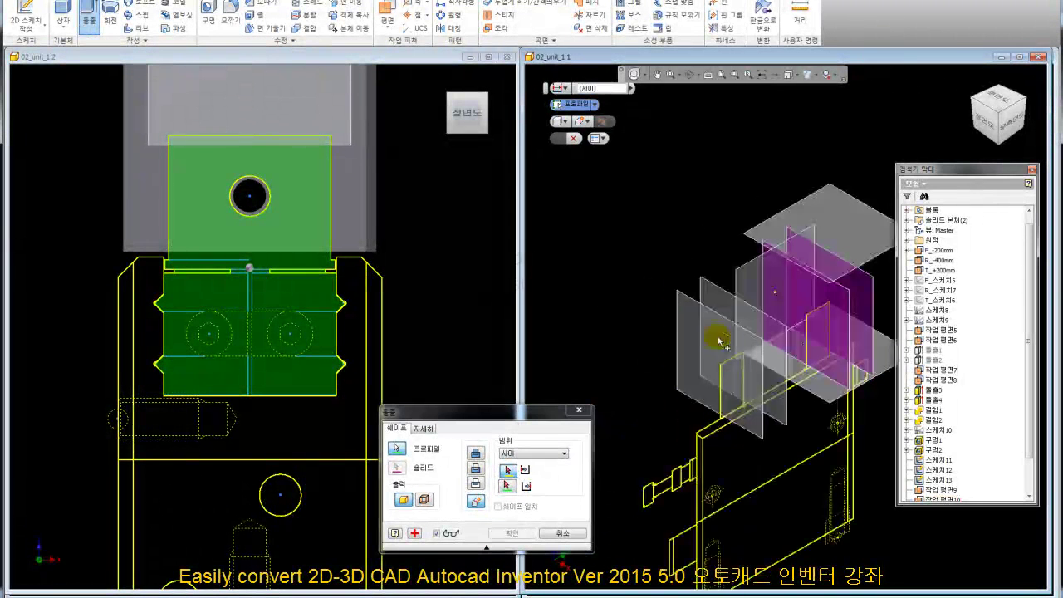
pyautogui.click(681, 296)
pyautogui.click(713, 288)
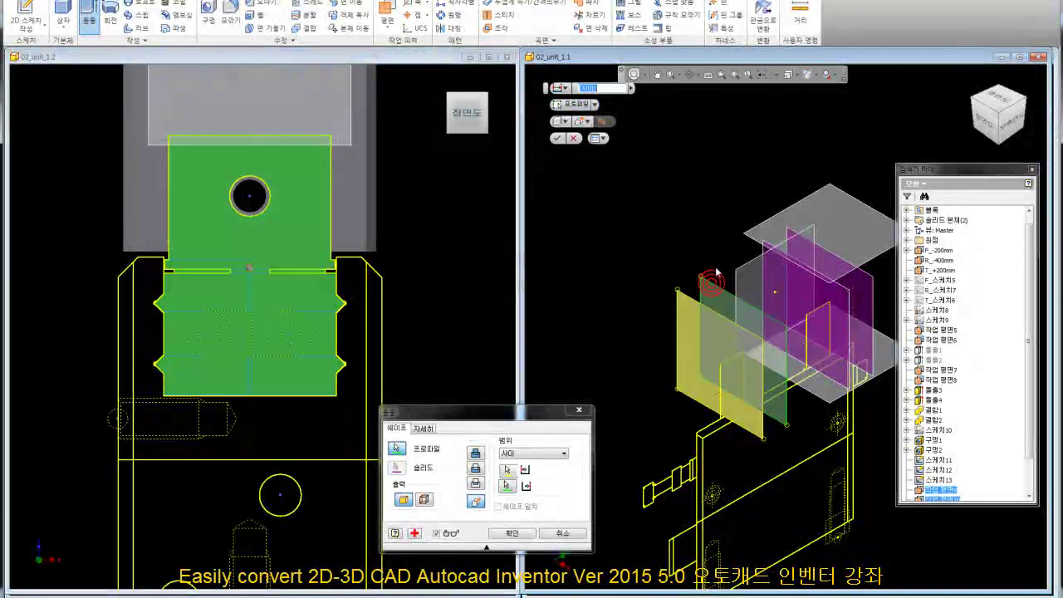
pyautogui.scroll(-3, 723, 291)
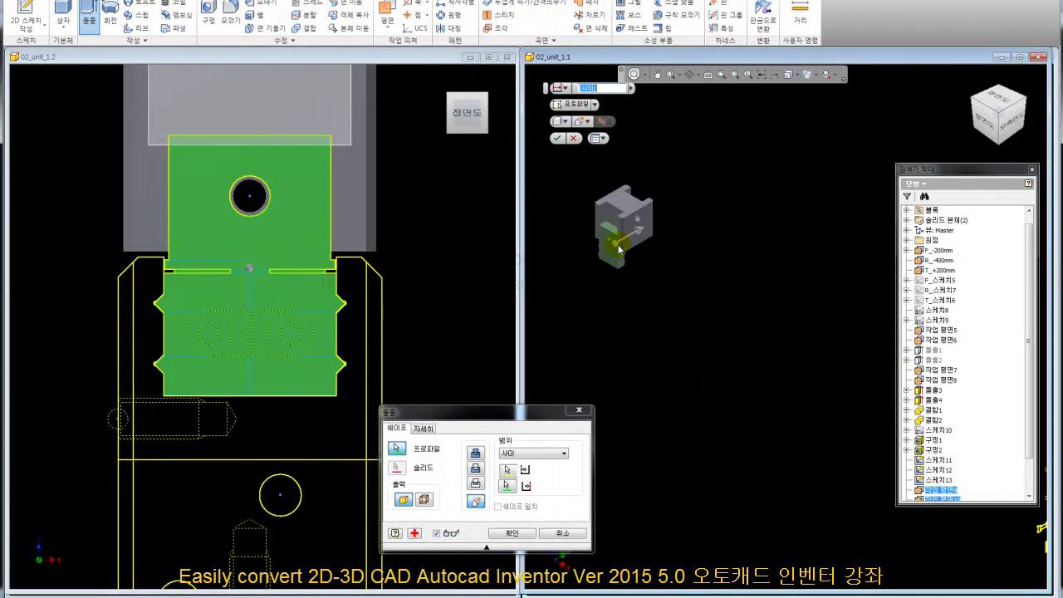
pyautogui.scroll(3, 619, 249)
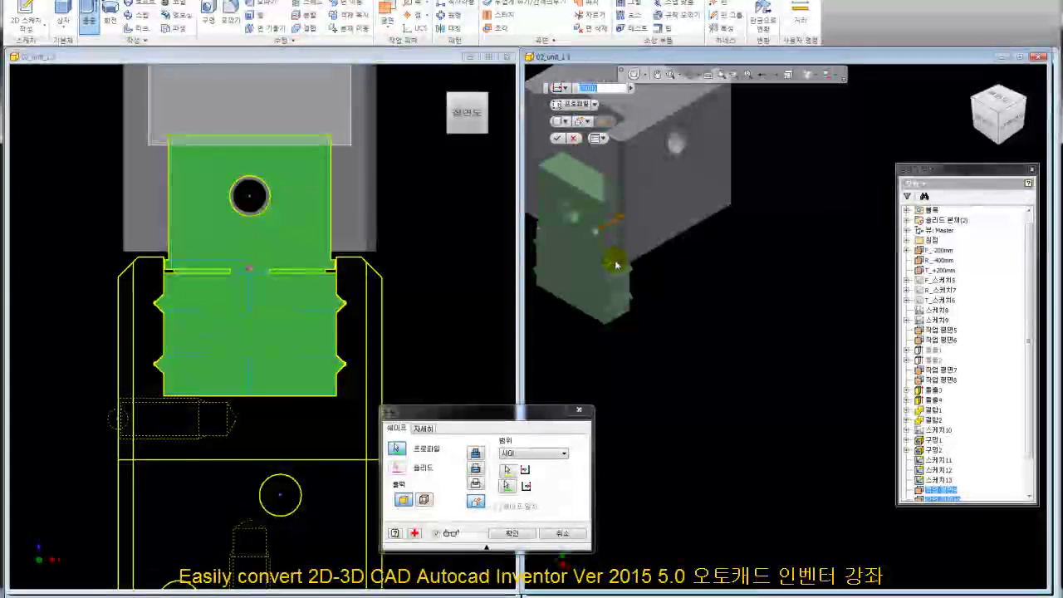
pyautogui.scroll(-5, 610, 247)
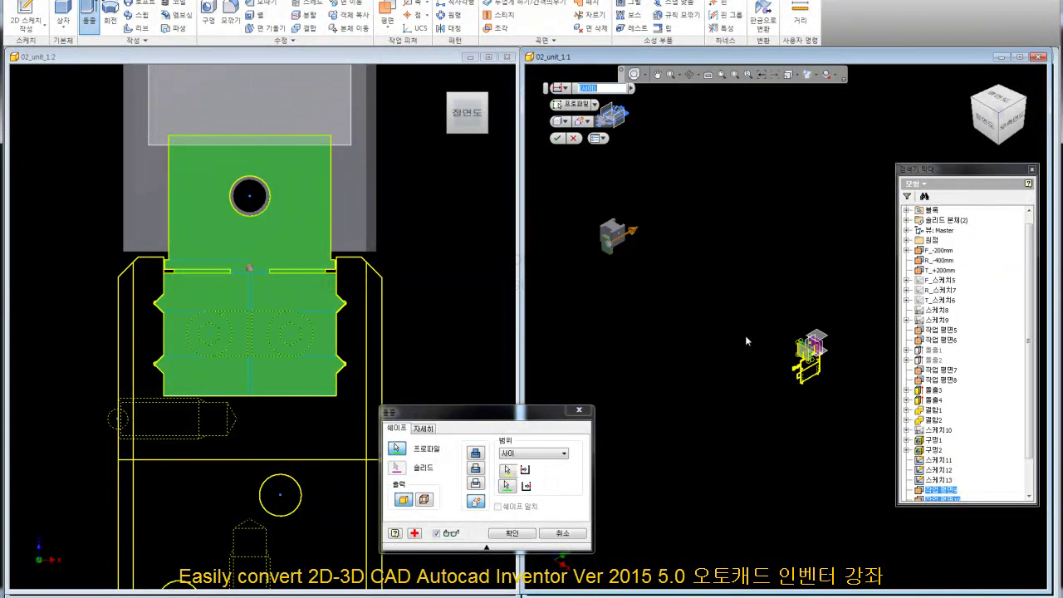
pyautogui.scroll(2, 818, 373)
pyautogui.scroll(3, 787, 337)
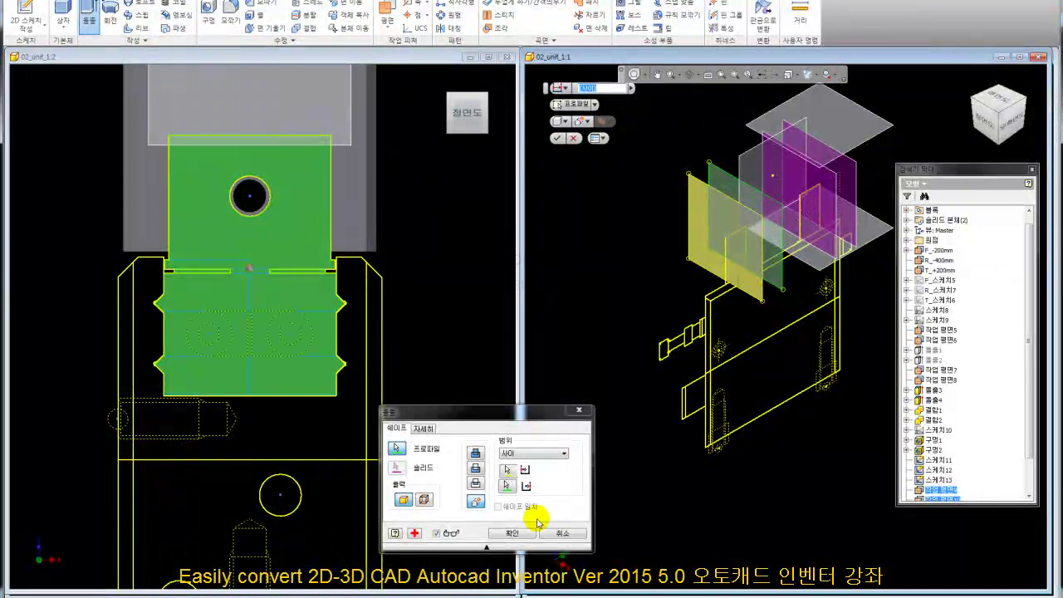
# - Confirm the Between extrusion, creating feature 돌출5
pyautogui.click(512, 535)
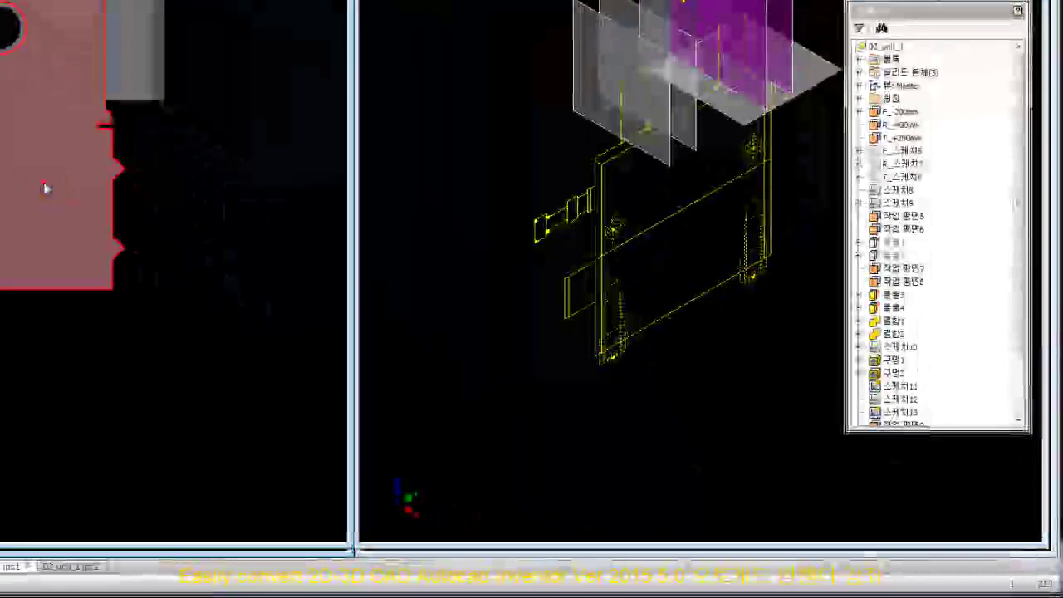
pyautogui.click(339, 310)
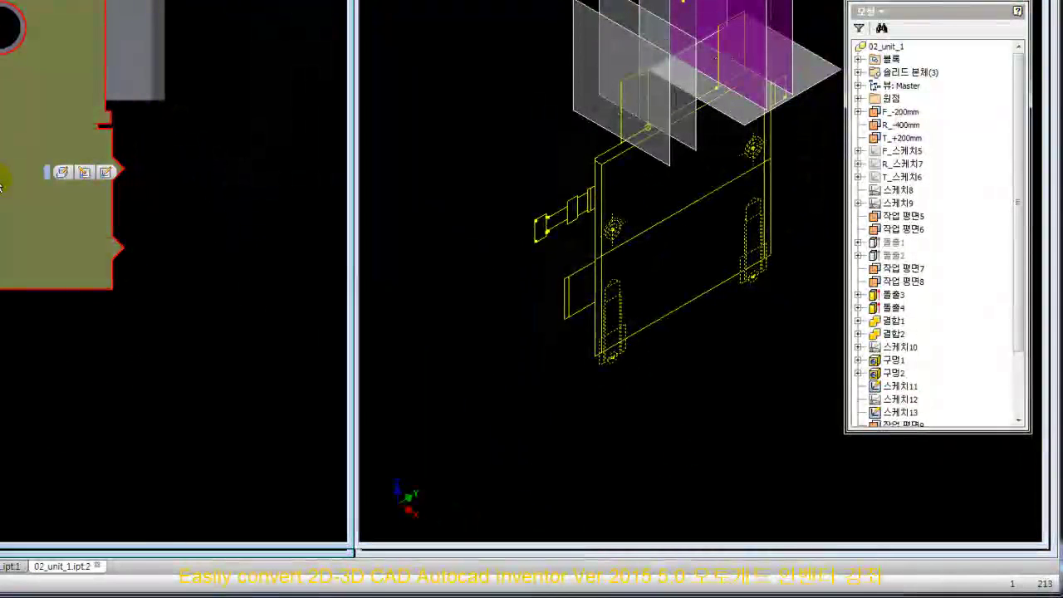
pyautogui.rightClick(109, 179)
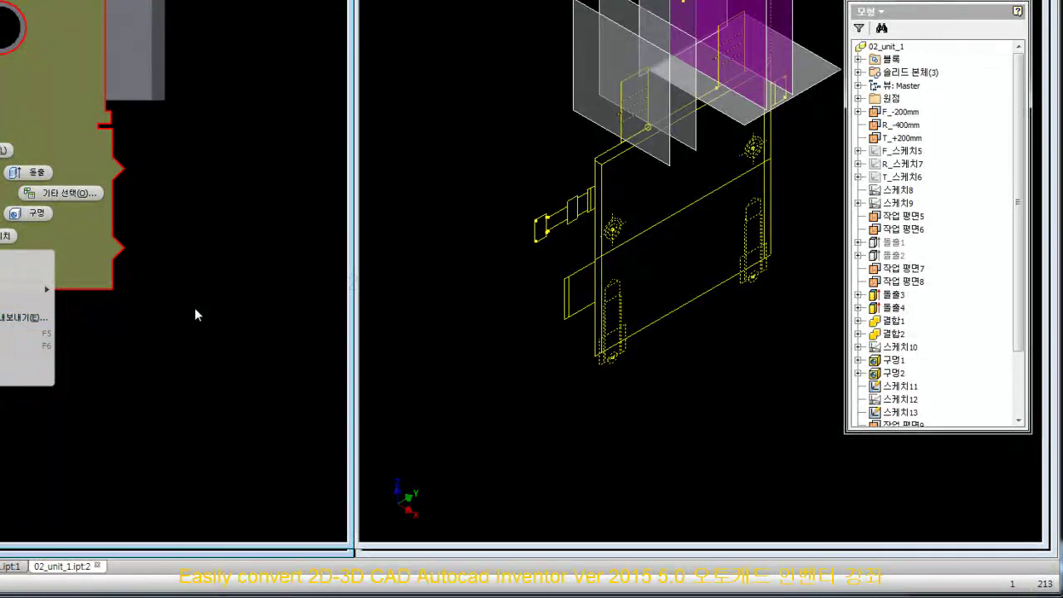
pyautogui.click(195, 307)
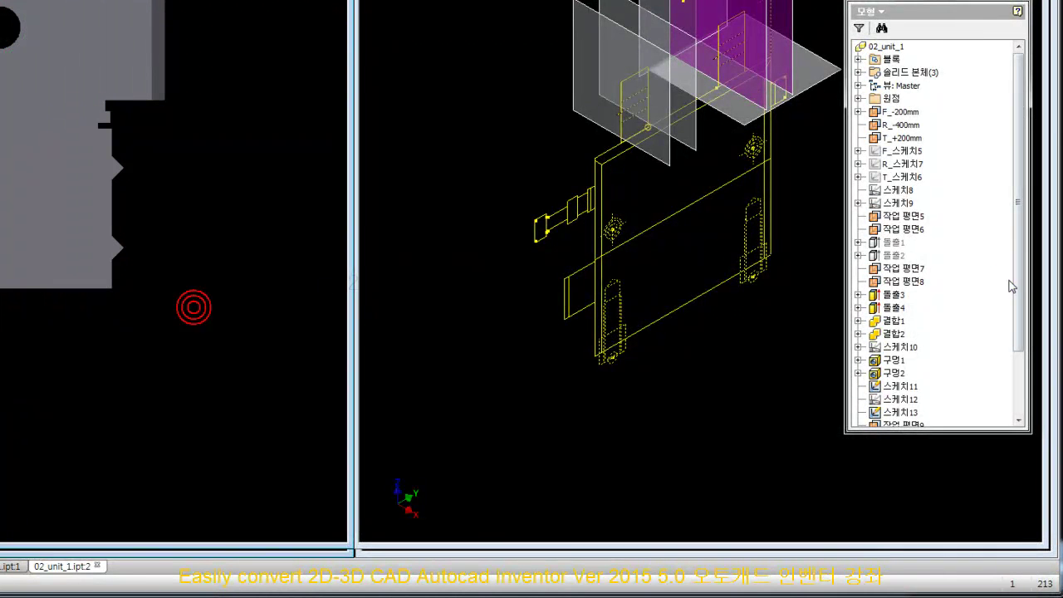
# - Expand 돌출5 in the browser and turn off visibility of 스케치12
pyautogui.moveTo(1019, 291); pyautogui.dragTo(1019, 348)
pyautogui.click(859, 399)
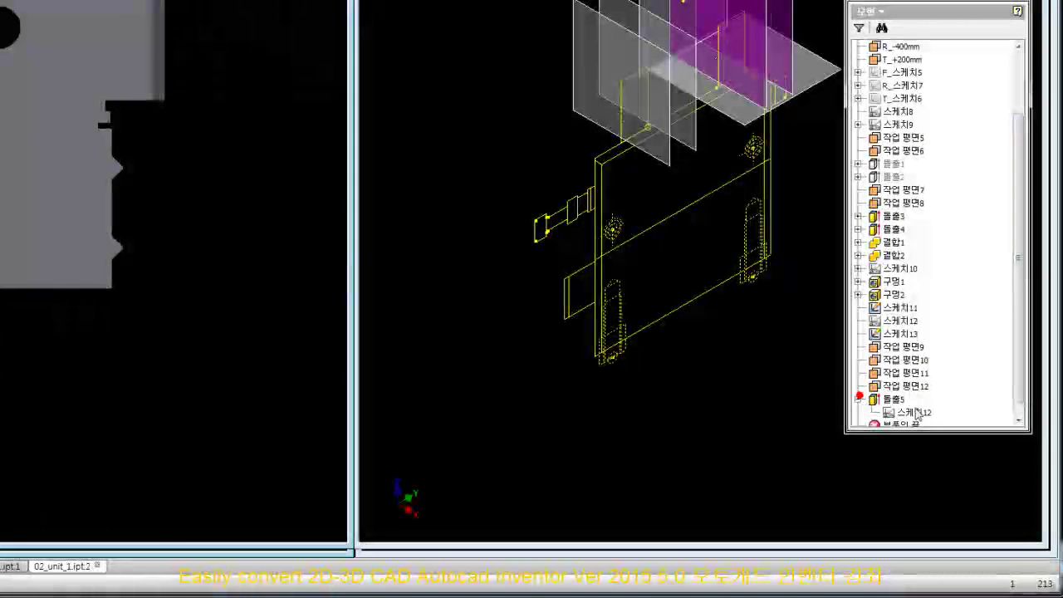
pyautogui.rightClick(917, 413)
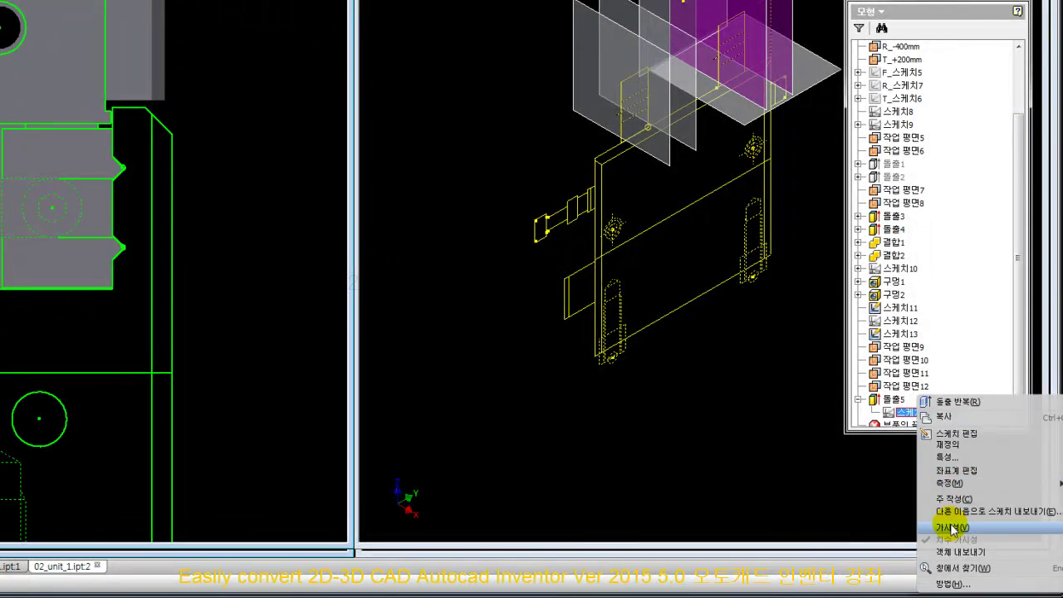
pyautogui.click(953, 529)
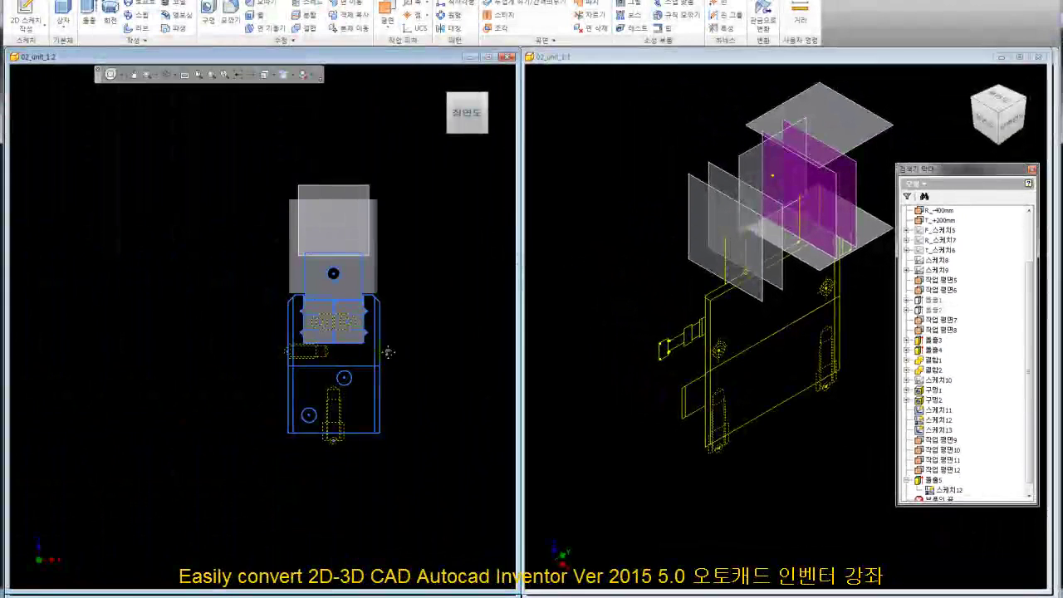
pyautogui.scroll(-2, 388, 352)
# - Pick the upper plate region with the hole as the profile in the front view
pyautogui.scroll(-2, 388, 341)
pyautogui.click(460, 263)
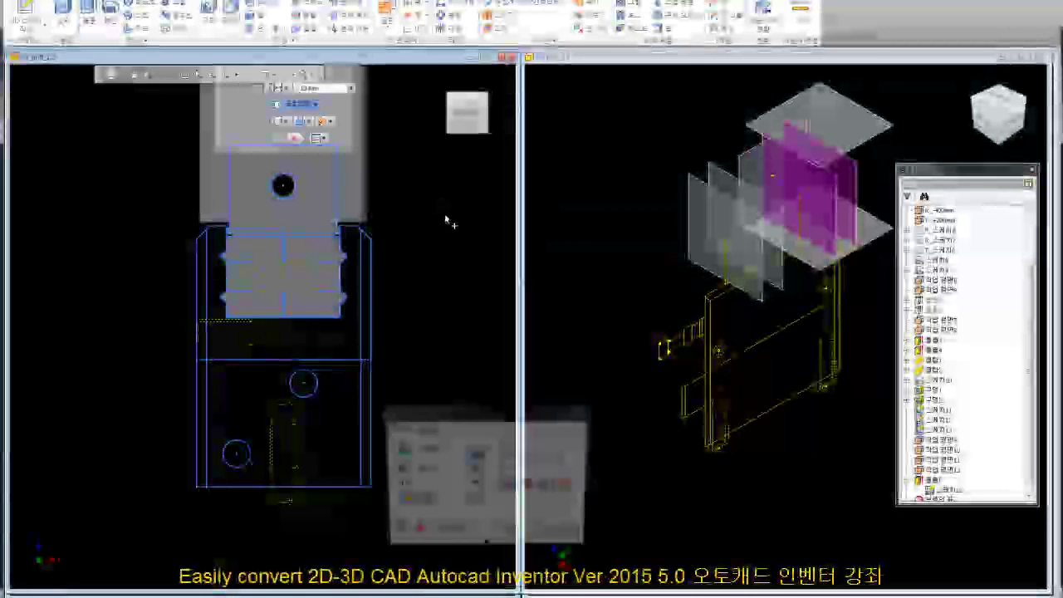
pyautogui.scroll(-6, 279, 166)
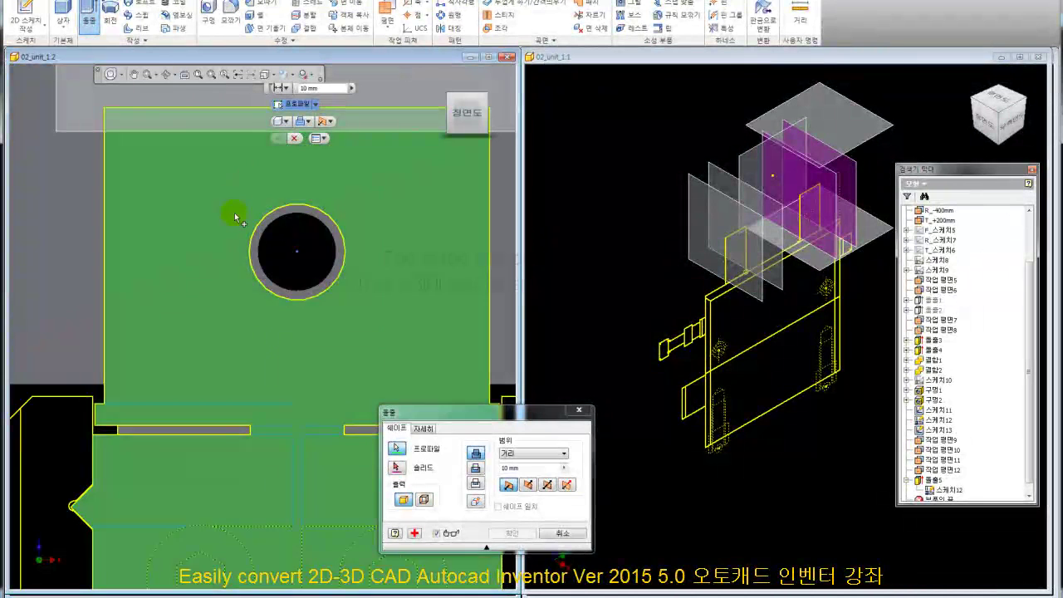
pyautogui.scroll(5, 236, 214)
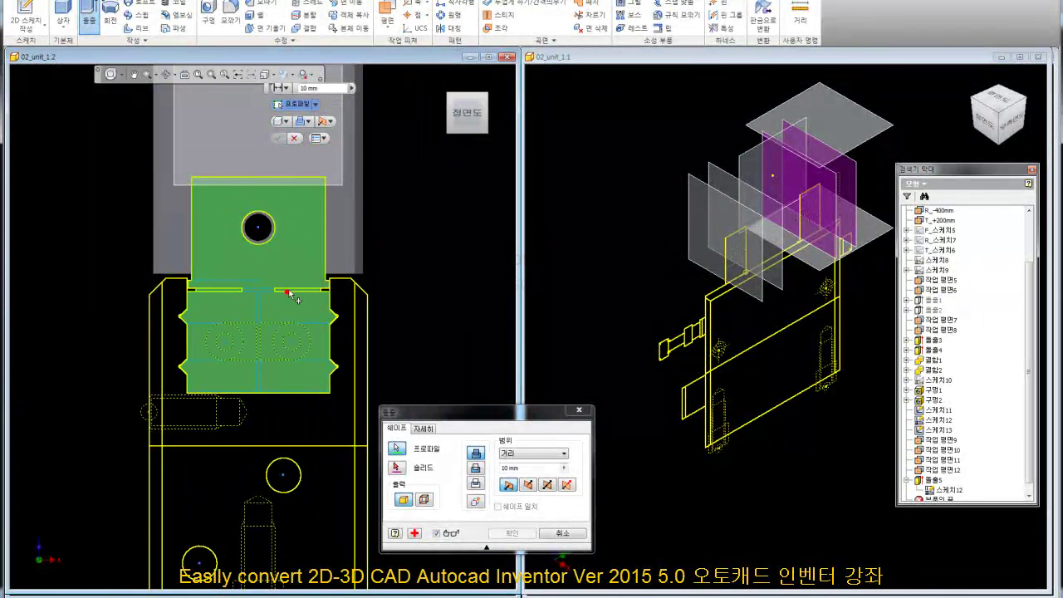
# - Extrude it as a New Solid Between the two work planes and confirm
pyautogui.click(541, 448)
pyautogui.click(476, 499)
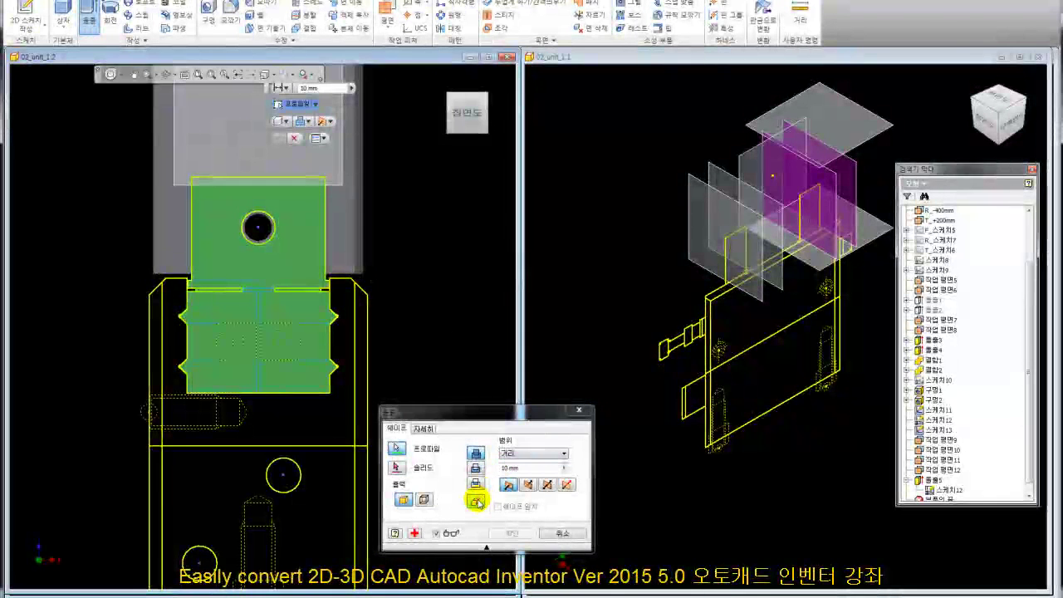
pyautogui.click(525, 457)
pyautogui.click(522, 485)
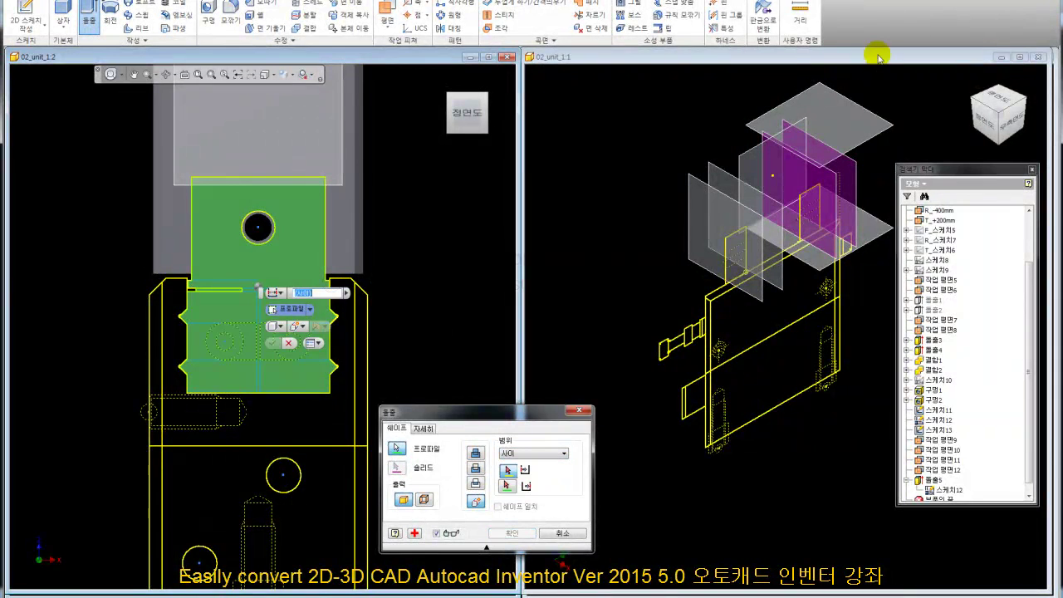
pyautogui.click(879, 57)
pyautogui.scroll(2, 822, 175)
pyautogui.scroll(2, 860, 150)
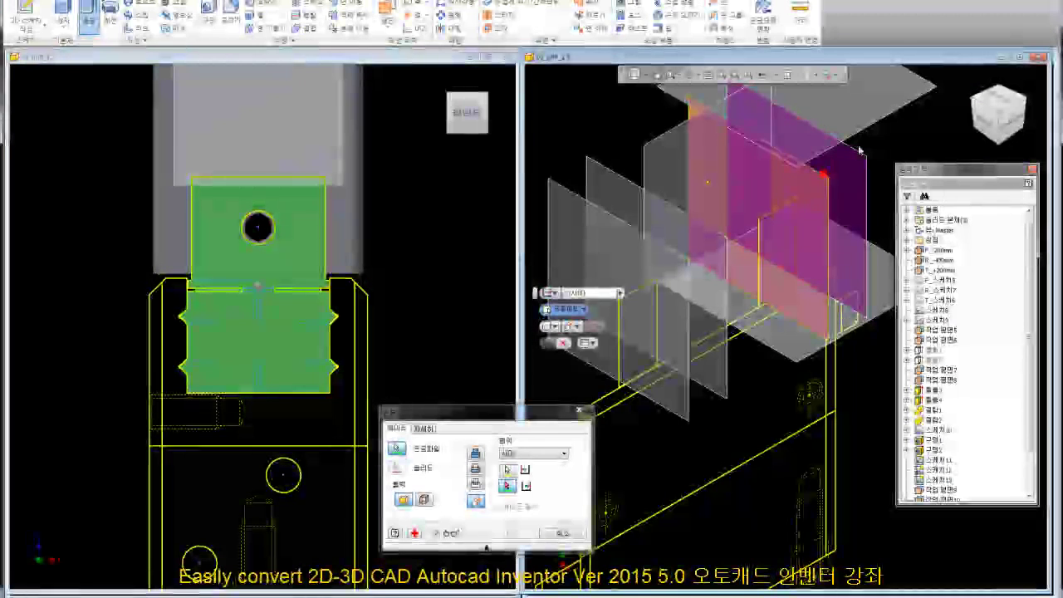
pyautogui.scroll(-5, 748, 245)
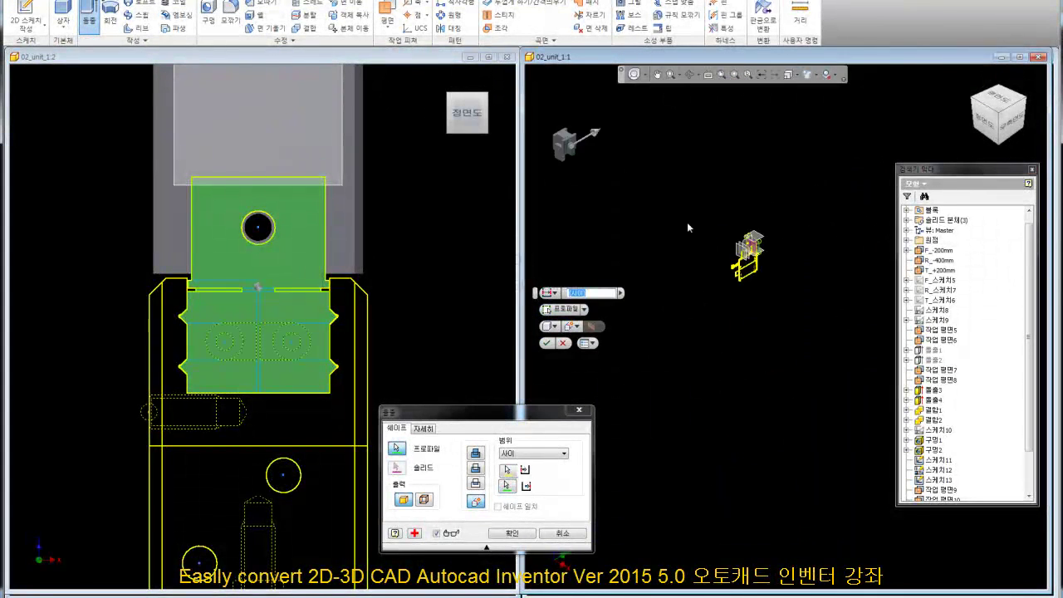
pyautogui.scroll(5, 552, 127)
pyautogui.click(514, 536)
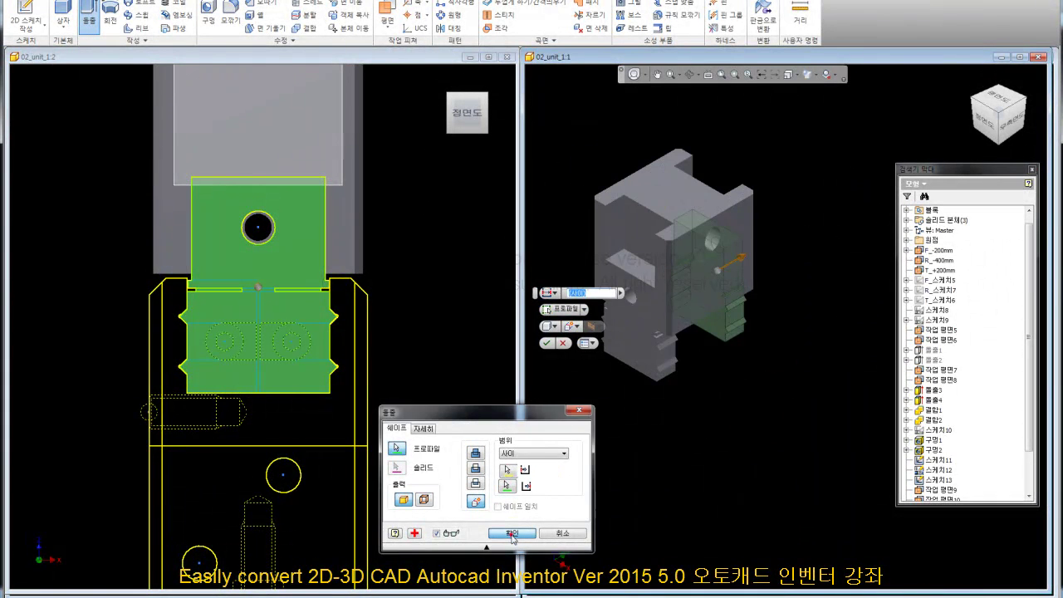
# - Start an Extrude with the square, outer region, side strips and two circles as profile
pyautogui.click(87, 8)
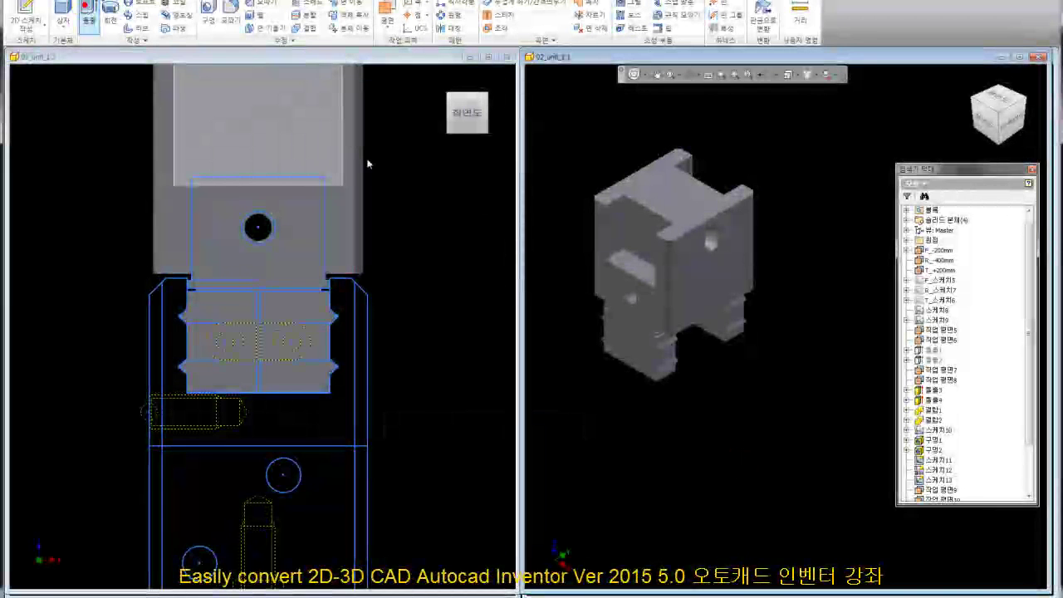
pyautogui.click(307, 341)
pyautogui.moveTo(307, 341); pyautogui.dragTo(303, 203, button='middle')
pyautogui.click(336, 161)
pyautogui.click(336, 160)
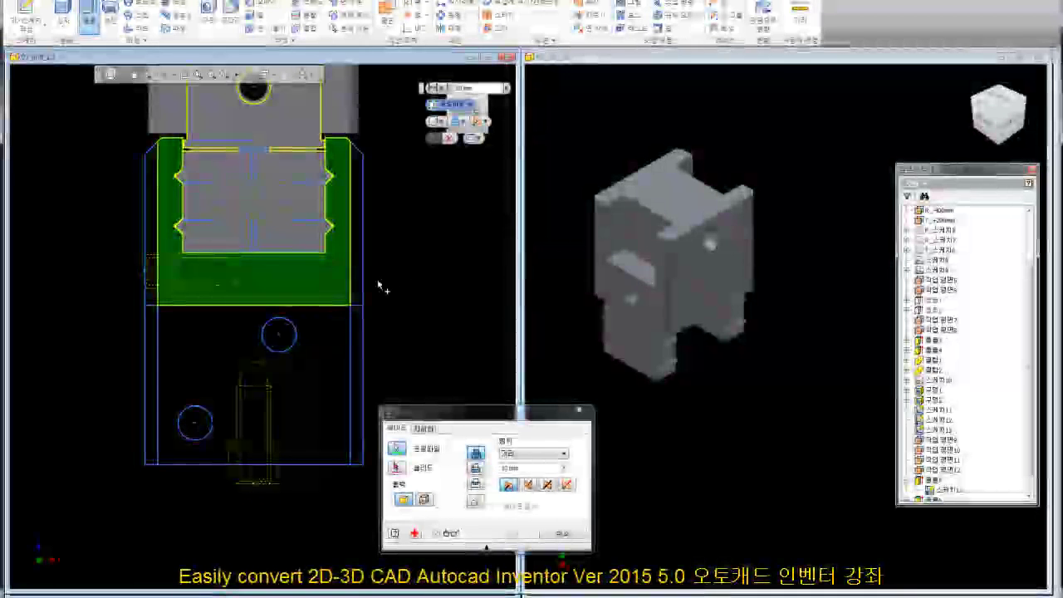
pyautogui.click(359, 328)
pyautogui.click(281, 337)
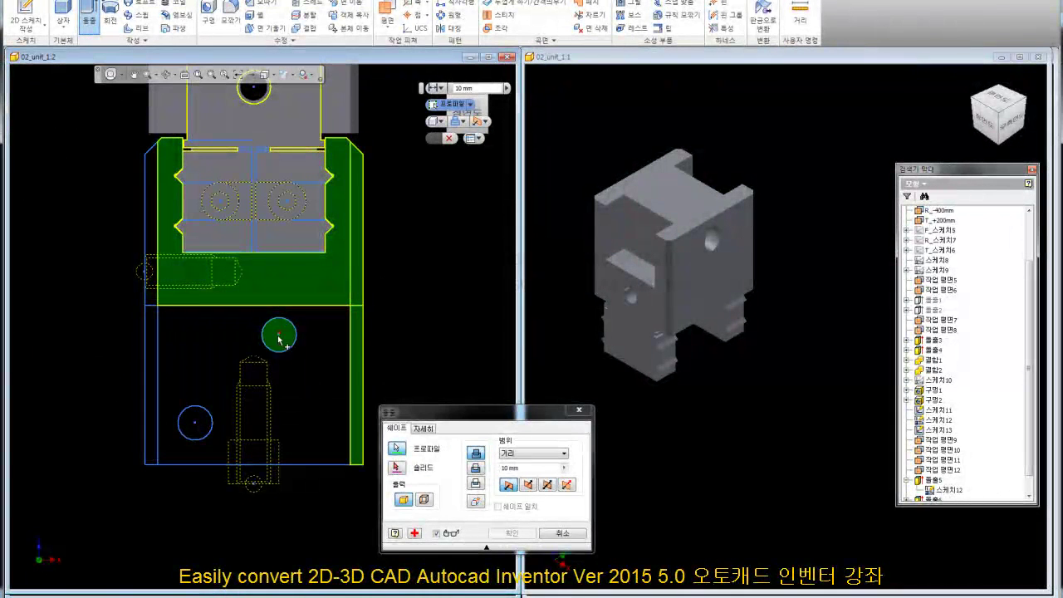
pyautogui.click(192, 422)
pyautogui.click(150, 341)
pyautogui.click(148, 234)
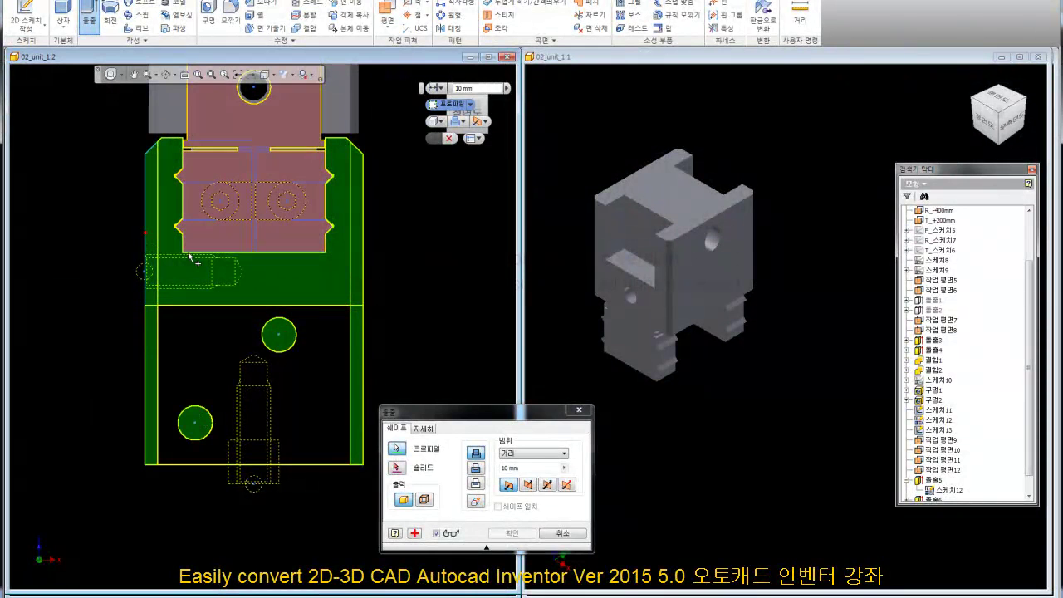
# - Flip the extrusion direction and switch the extent from 10 mm to Between
pyautogui.scroll(-3, 382, 233)
pyautogui.scroll(-2, 316, 131)
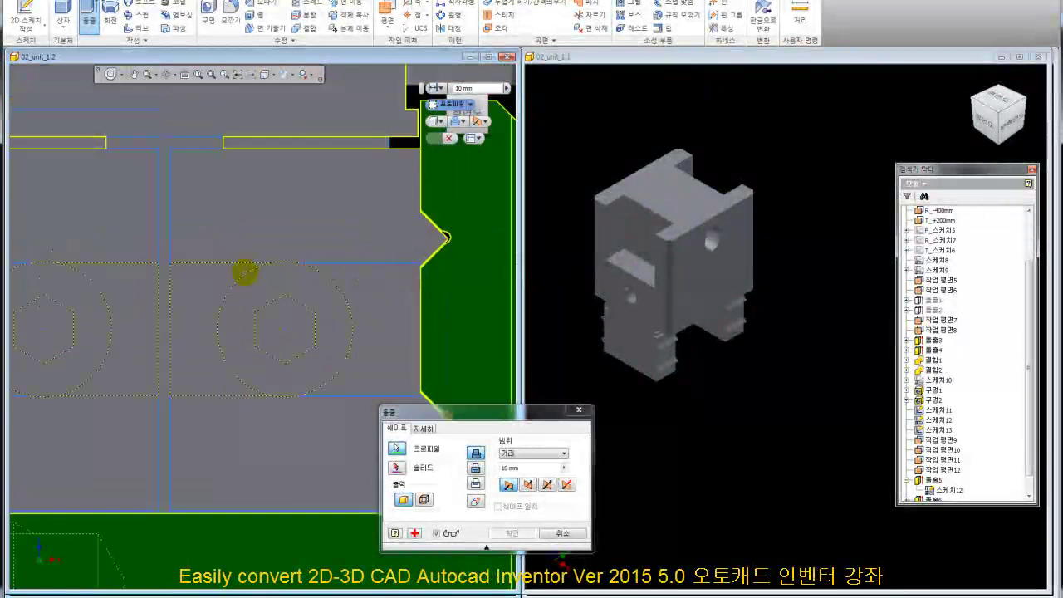
pyautogui.scroll(-2, 245, 273)
pyautogui.scroll(-2, 391, 230)
pyautogui.scroll(3, 387, 232)
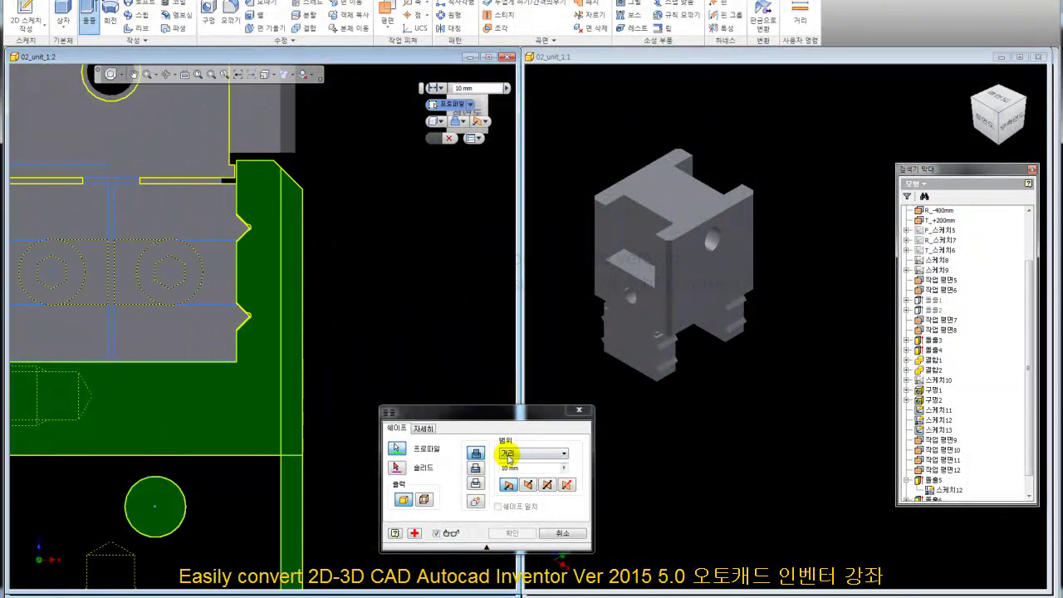
pyautogui.click(474, 504)
pyautogui.click(524, 453)
pyautogui.click(519, 485)
pyautogui.scroll(-3, 640, 383)
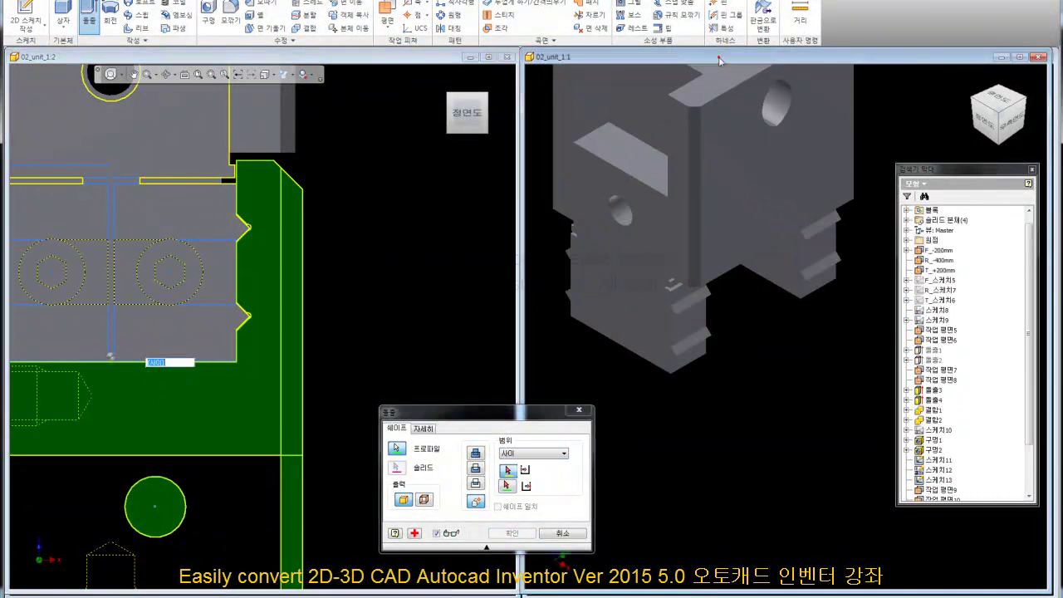
pyautogui.scroll(5, 633, 241)
pyautogui.scroll(-4, 810, 362)
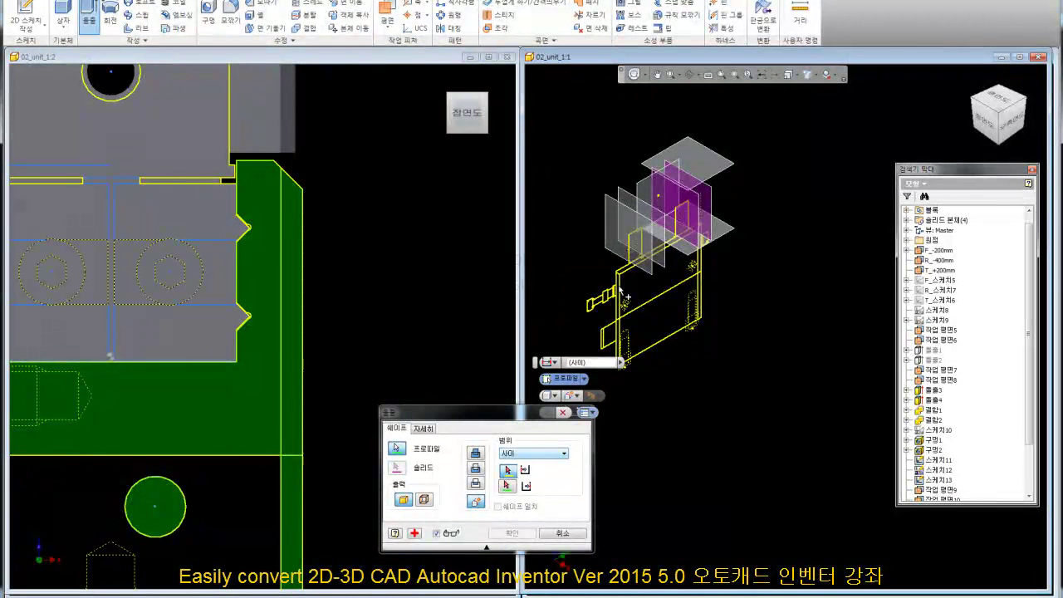
# - Cancel the pending extrusion and place a new work plane at the sketch point beside the lower block
pyautogui.click(565, 535)
pyautogui.click(386, 14)
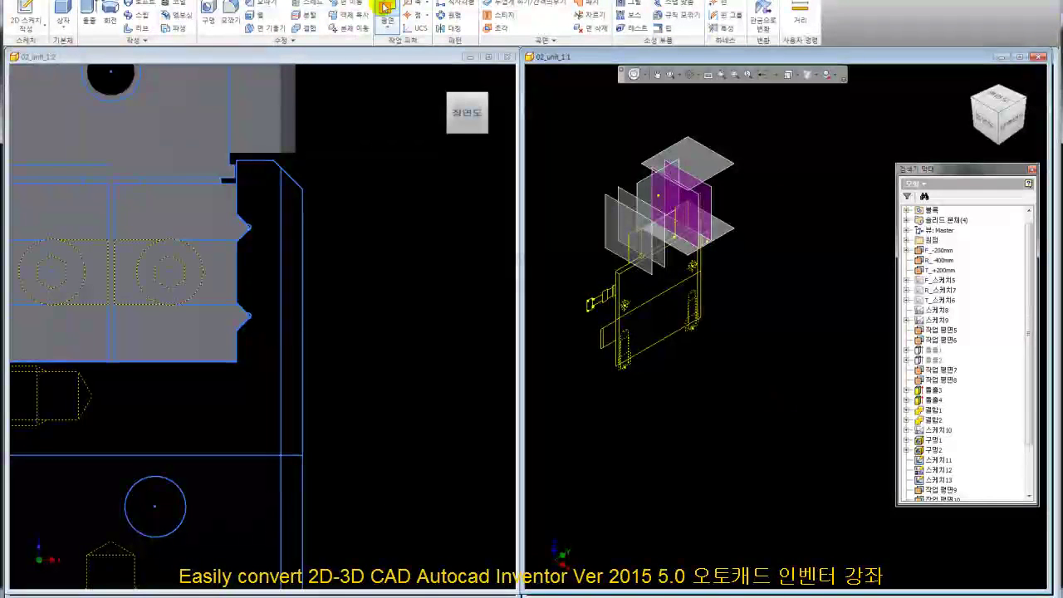
pyautogui.scroll(-5, 606, 285)
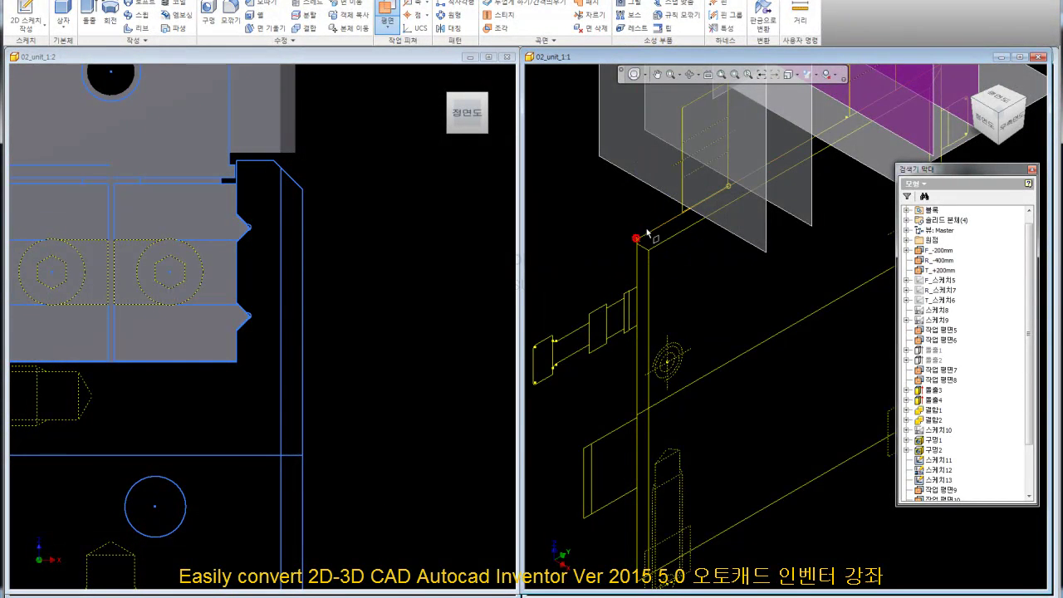
pyautogui.scroll(3, 715, 202)
pyautogui.scroll(-6, 725, 200)
pyautogui.scroll(2, 726, 200)
pyautogui.scroll(2, 706, 184)
pyautogui.moveTo(765, 271); pyautogui.dragTo(791, 260, button='middle')
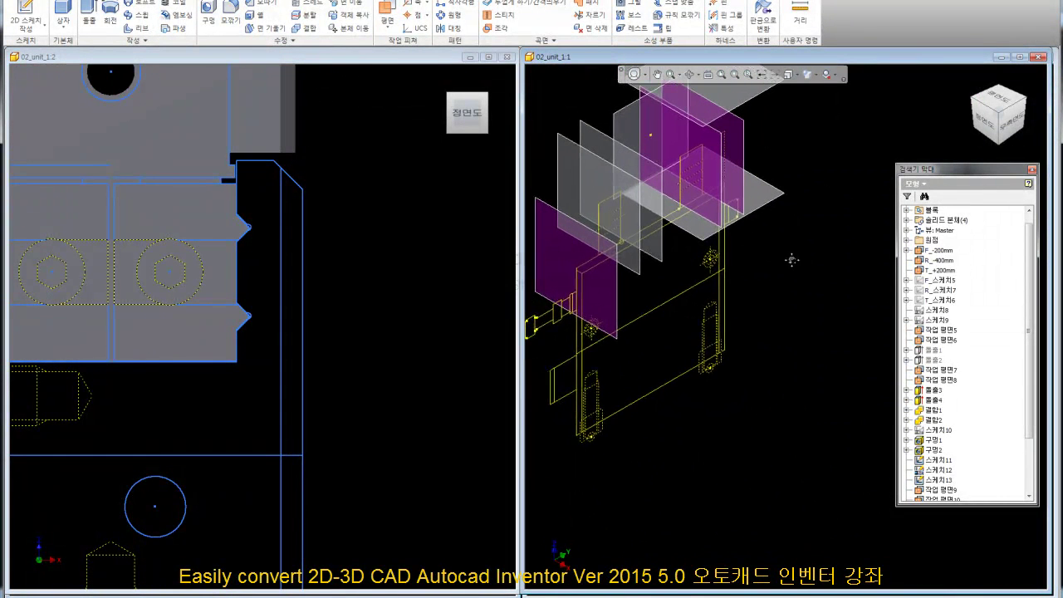
pyautogui.rightClick(795, 272)
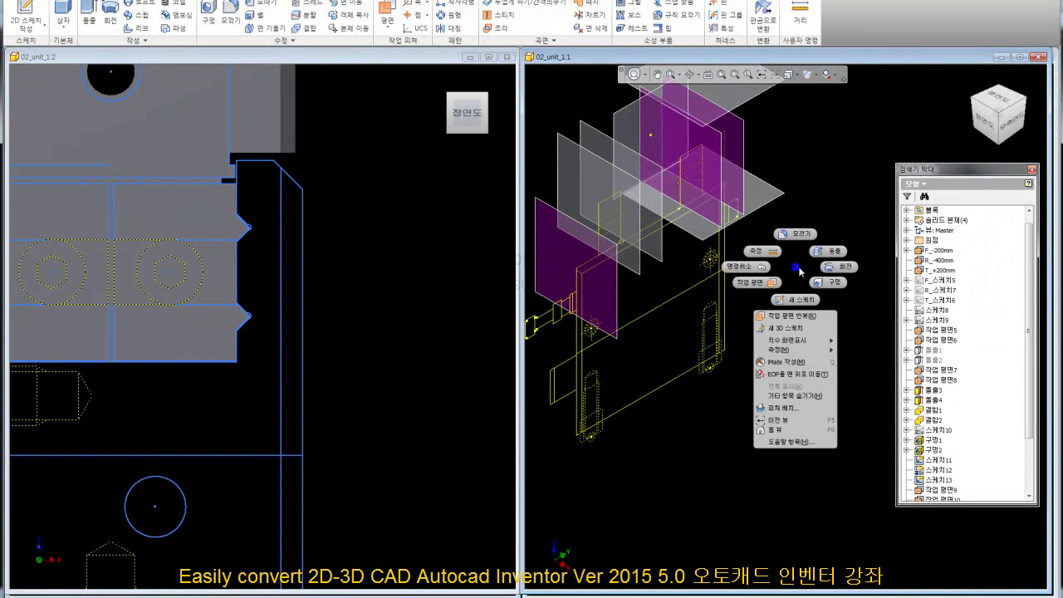
pyautogui.click(801, 320)
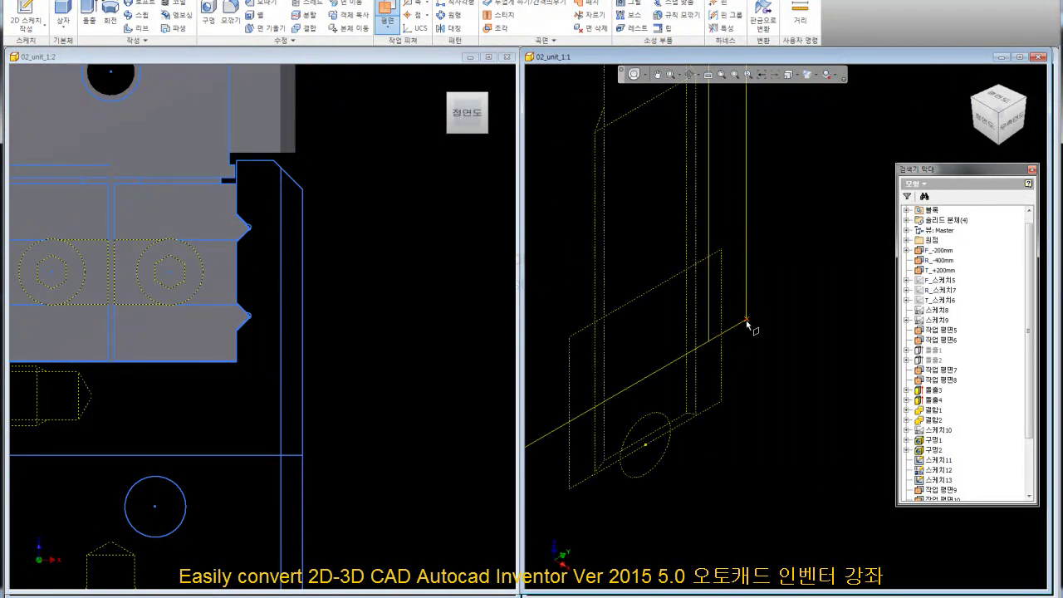
pyautogui.click(747, 321)
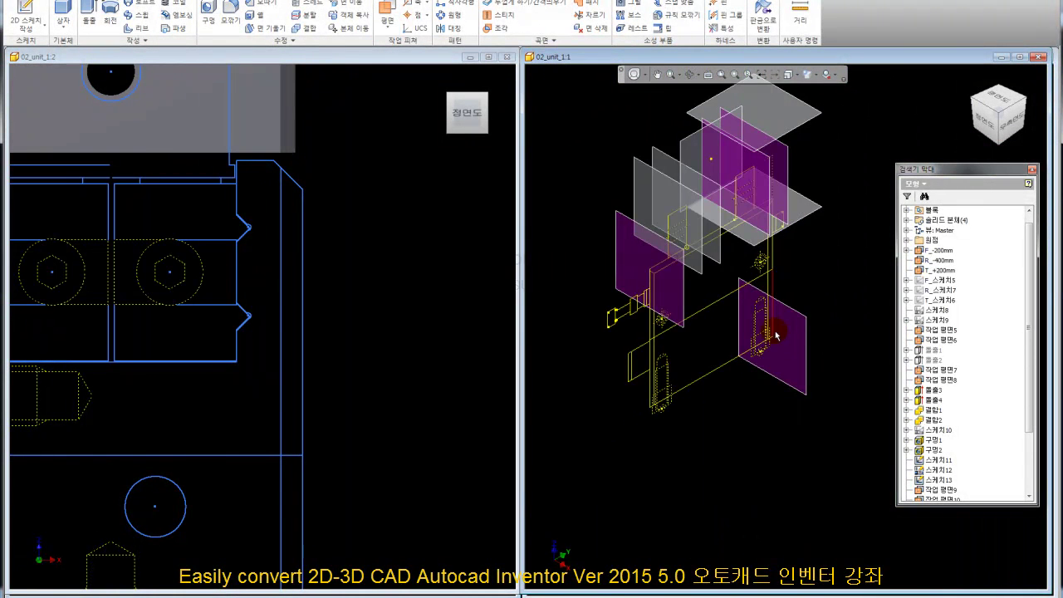
pyautogui.scroll(-5, 424, 221)
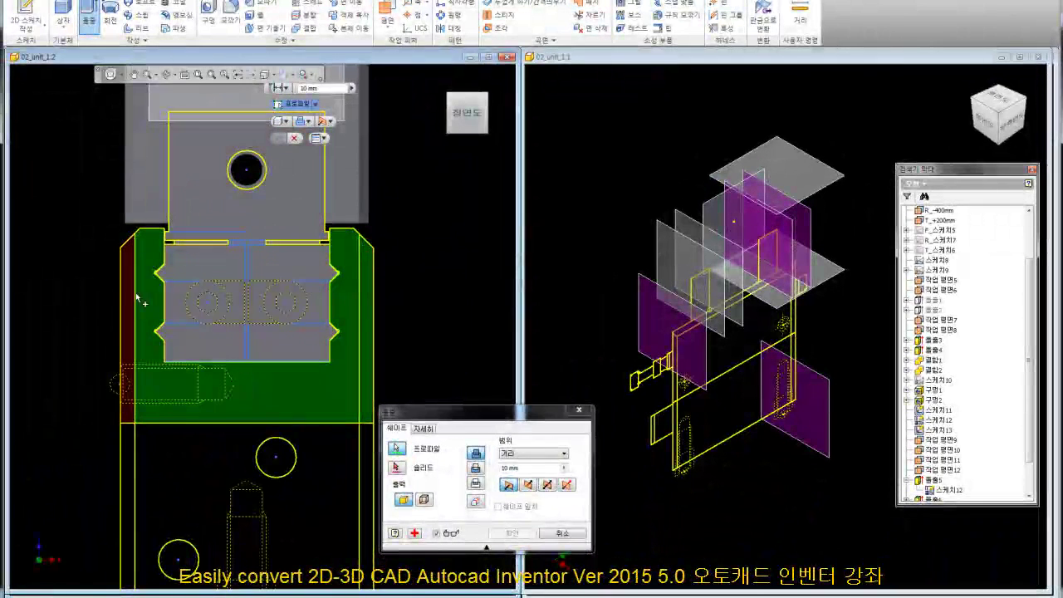
# - Select the lower plate profile regions for the extrusion
pyautogui.moveTo(131, 301); pyautogui.dragTo(135, 93, button='middle')
pyautogui.click(281, 252)
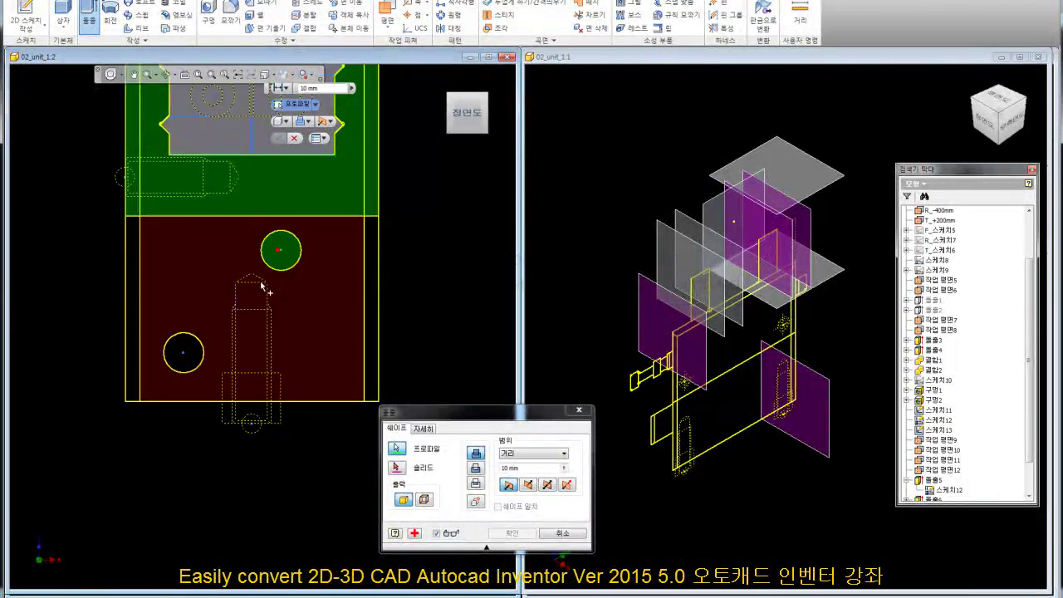
pyautogui.click(133, 297)
pyautogui.click(199, 290)
pyautogui.click(373, 297)
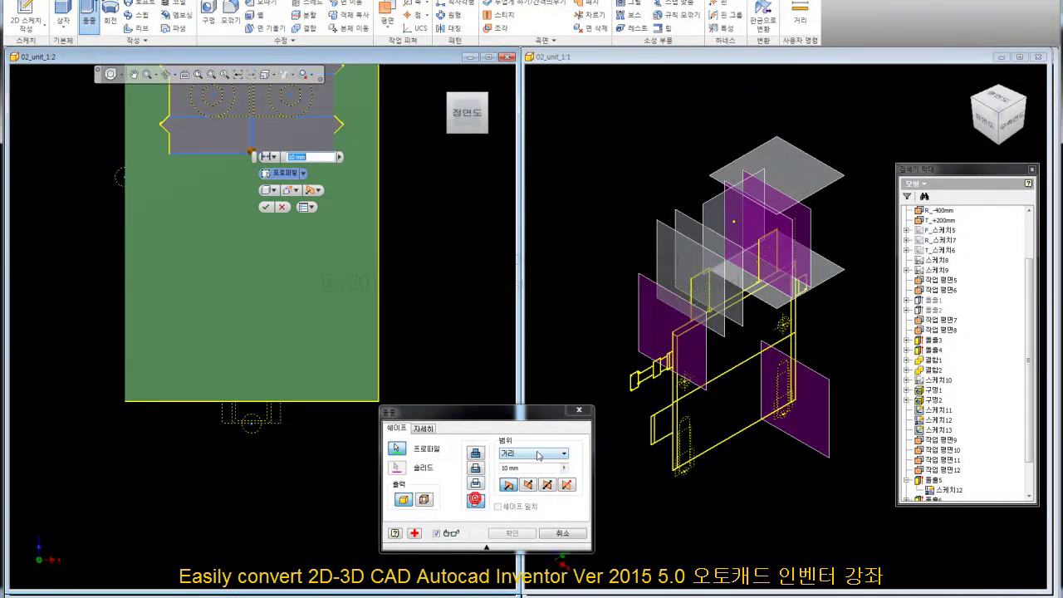
# - Extrude the lower plate Between the left and right work planes
pyautogui.click(536, 454)
pyautogui.click(519, 482)
pyautogui.click(873, 169)
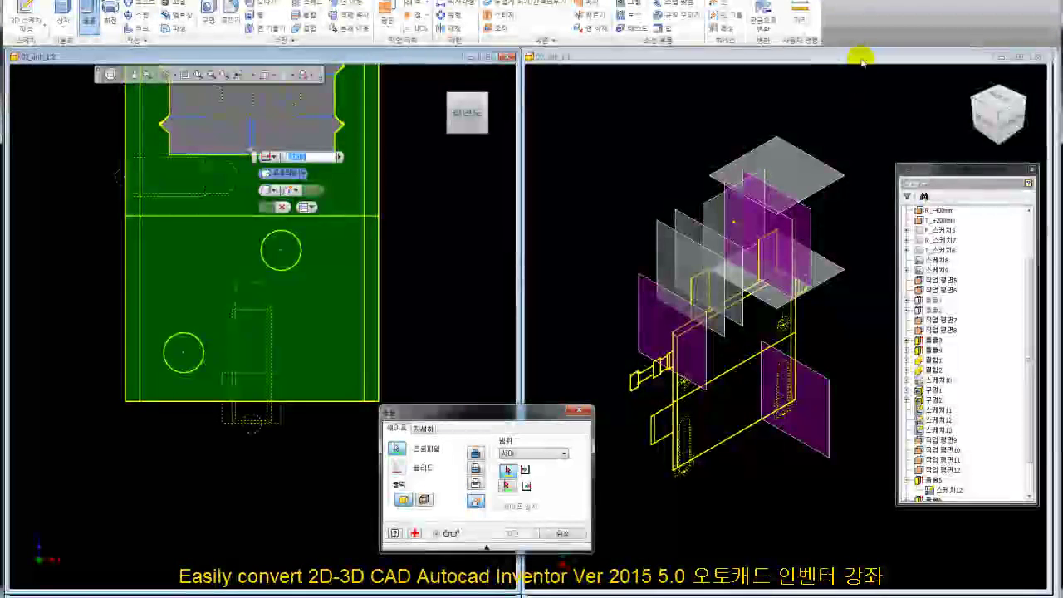
pyautogui.click(643, 280)
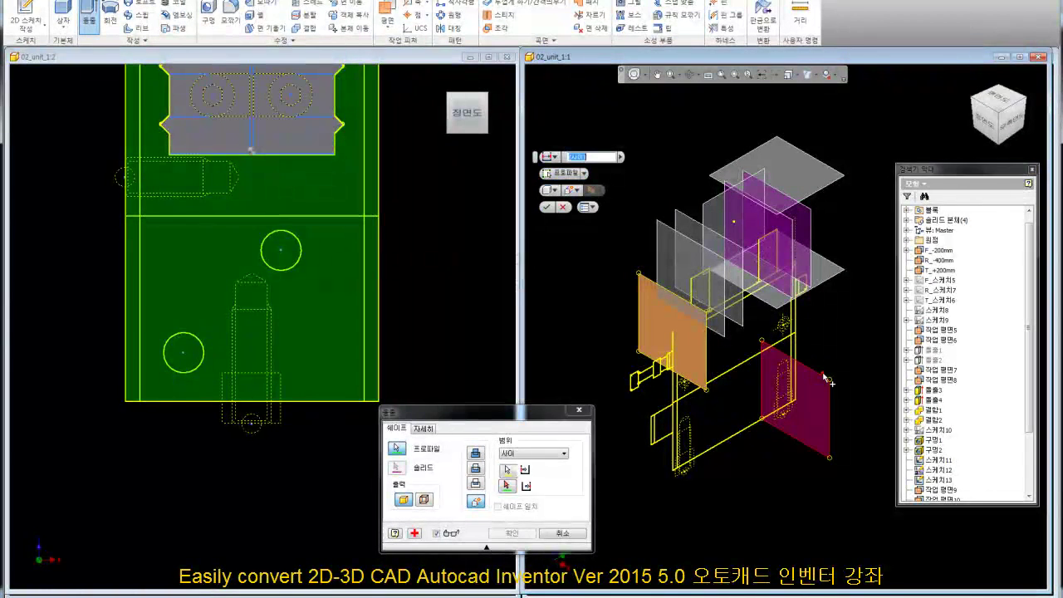
pyautogui.click(815, 448)
pyautogui.scroll(5, 629, 298)
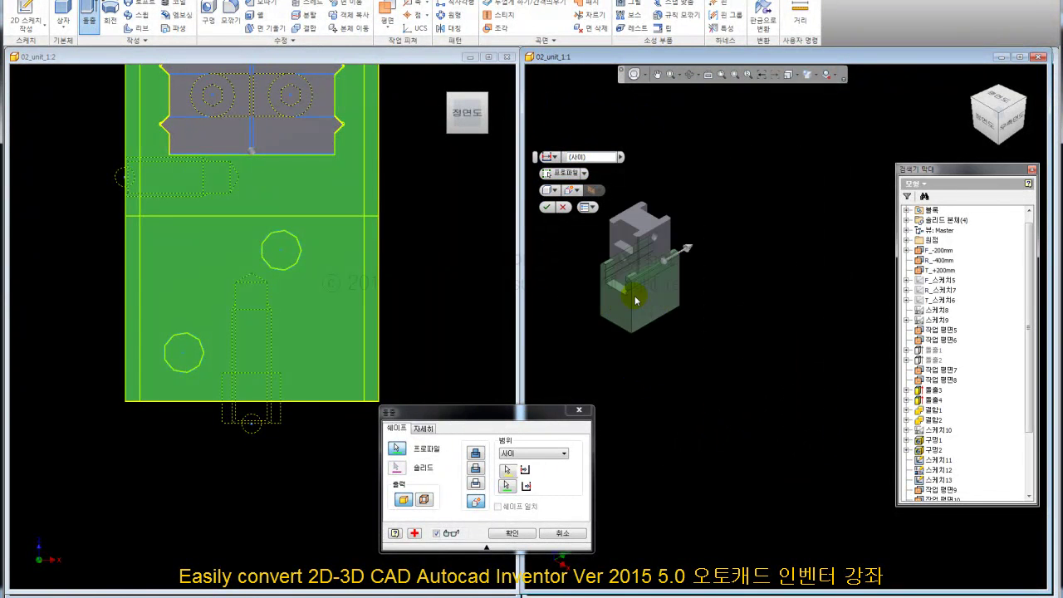
pyautogui.click(512, 532)
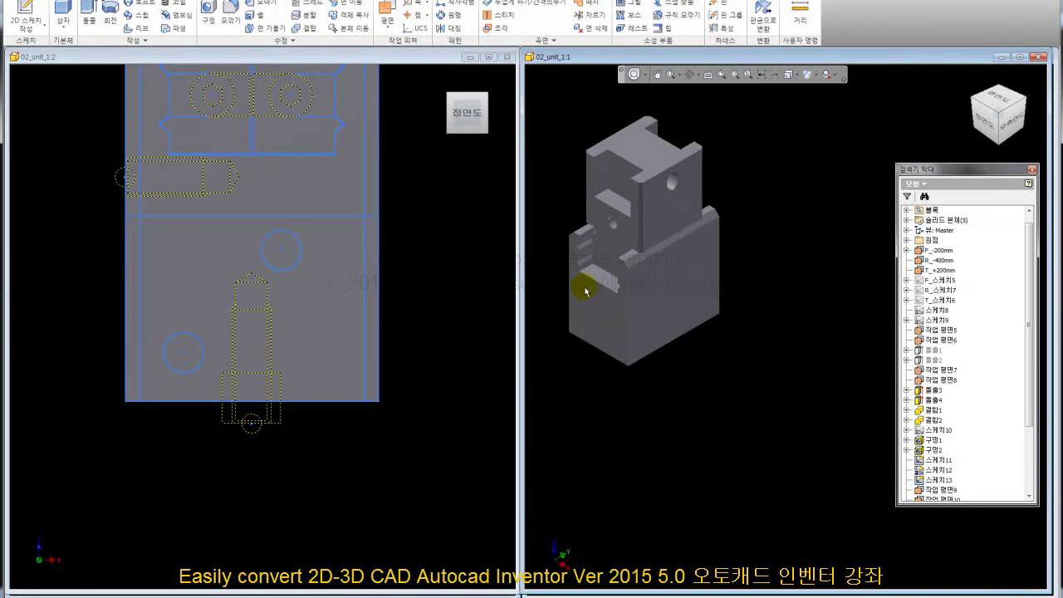
# - Switch the left viewport to the Top view and zoom in on the small part
pyautogui.scroll(-5, 602, 322)
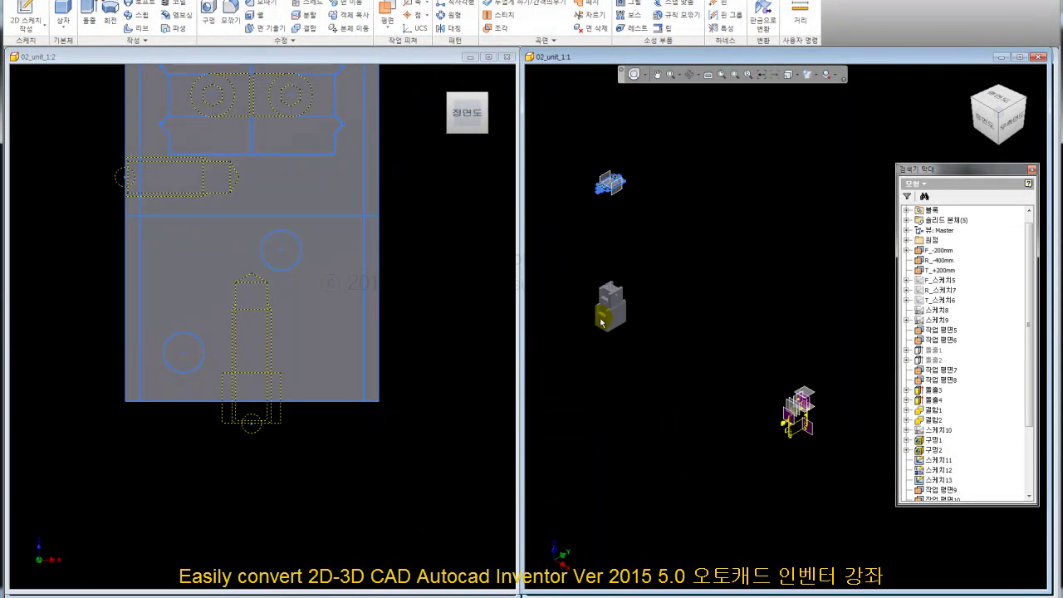
pyautogui.scroll(2, 790, 421)
pyautogui.scroll(2, 732, 341)
pyautogui.scroll(2, 731, 333)
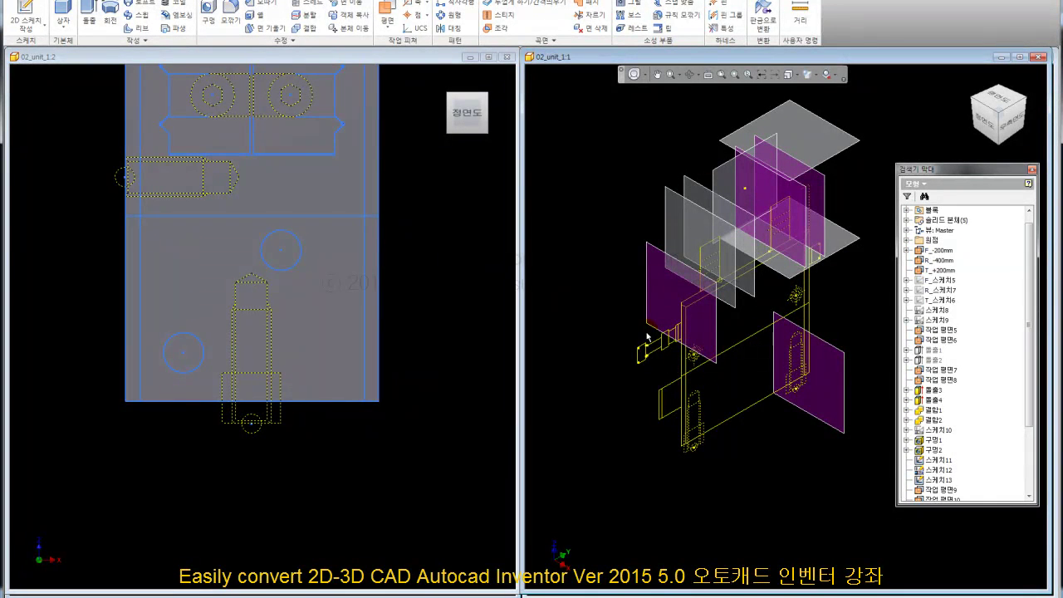
pyautogui.click(473, 397)
pyautogui.scroll(-3, 393, 403)
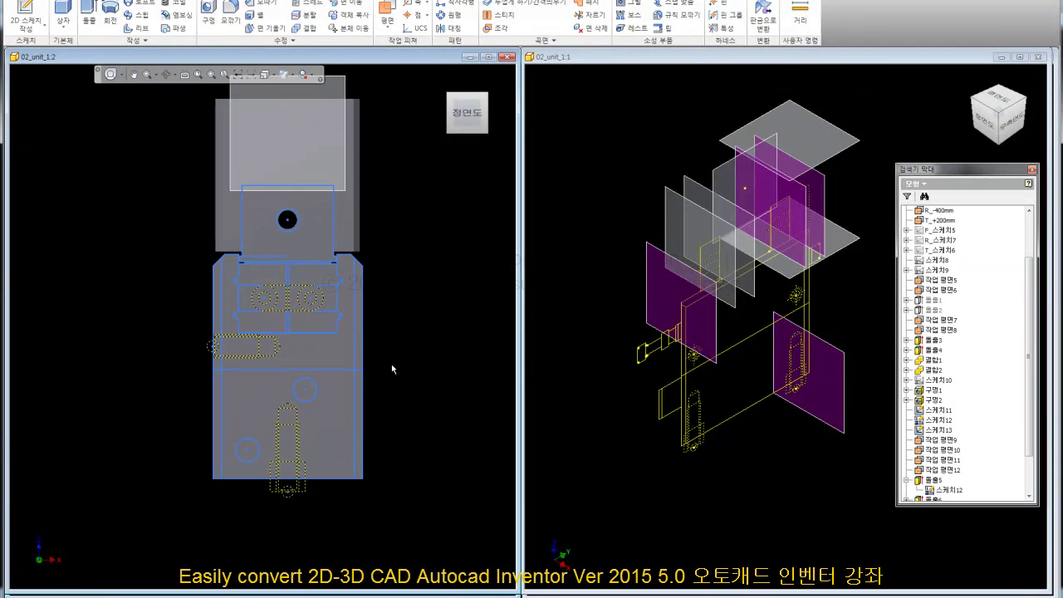
pyautogui.scroll(-5, 404, 367)
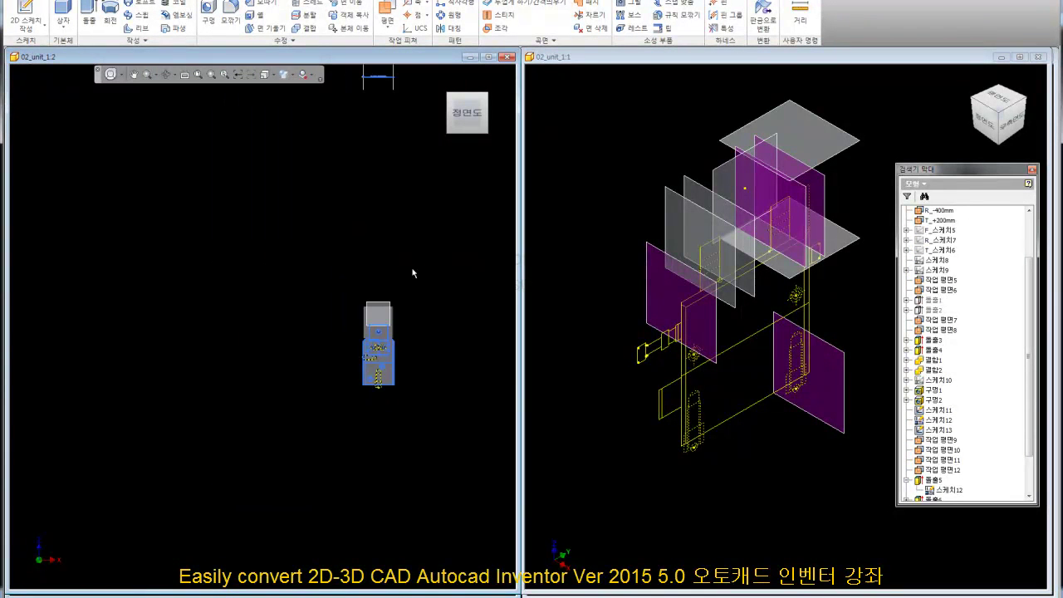
pyautogui.click(467, 86)
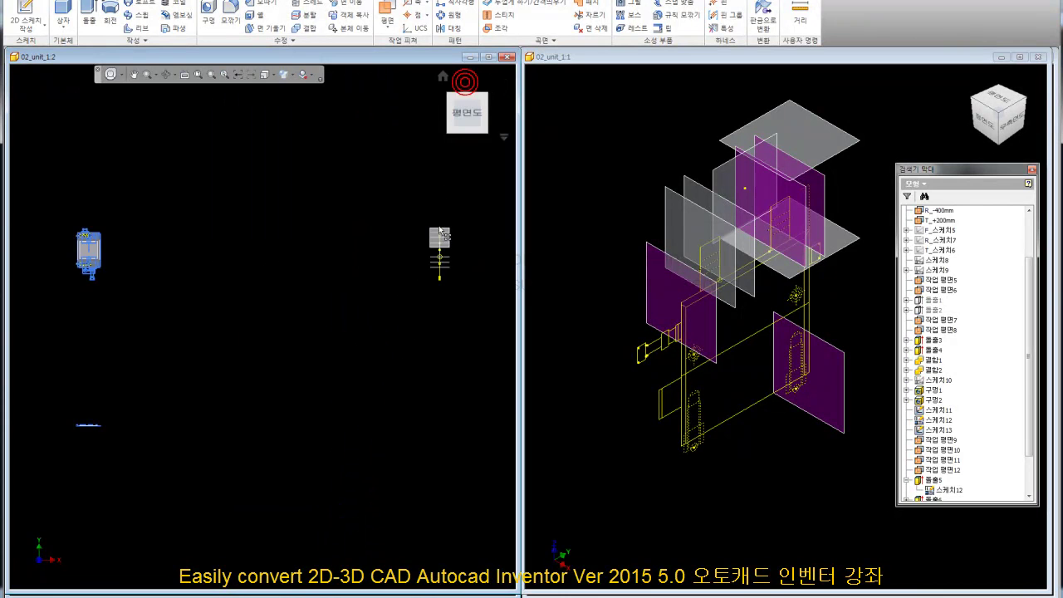
pyautogui.scroll(5, 81, 259)
pyautogui.moveTo(83, 305); pyautogui.dragTo(209, 355, button='middle')
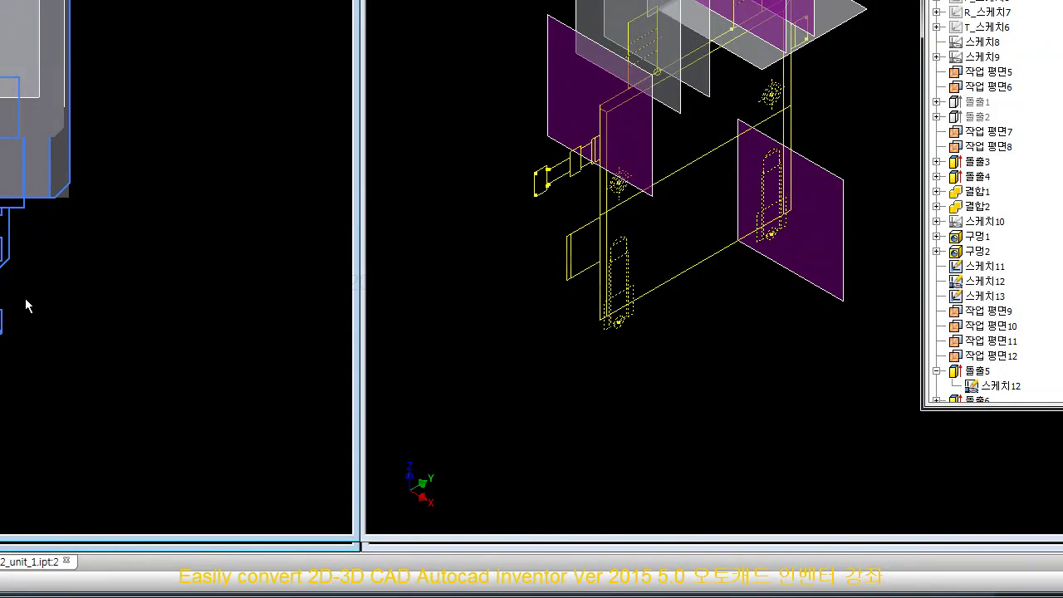
pyautogui.moveTo(26, 306); pyautogui.dragTo(53, 316, button='middle')
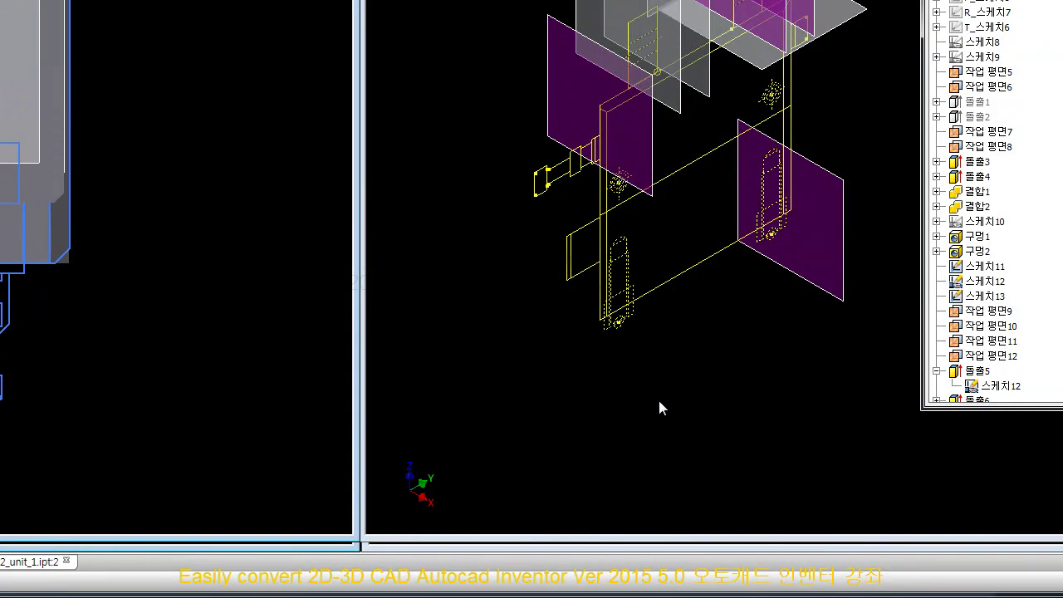
pyautogui.scroll(2, 47, 332)
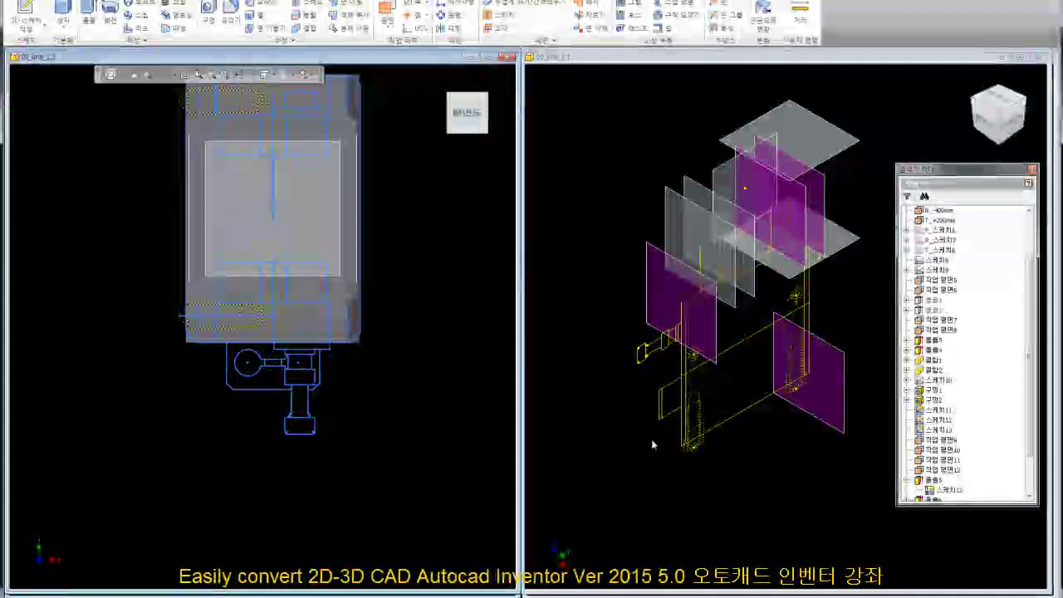
# - Pick the lower plate face from the Front view, then the sketch edge from Top
pyautogui.click(653, 439)
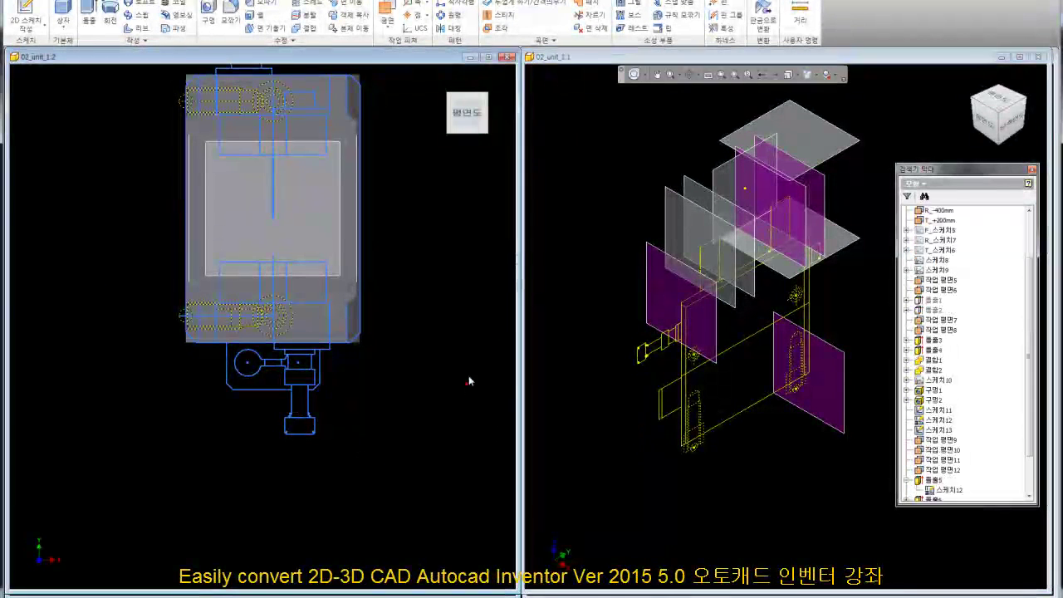
pyautogui.click(469, 143)
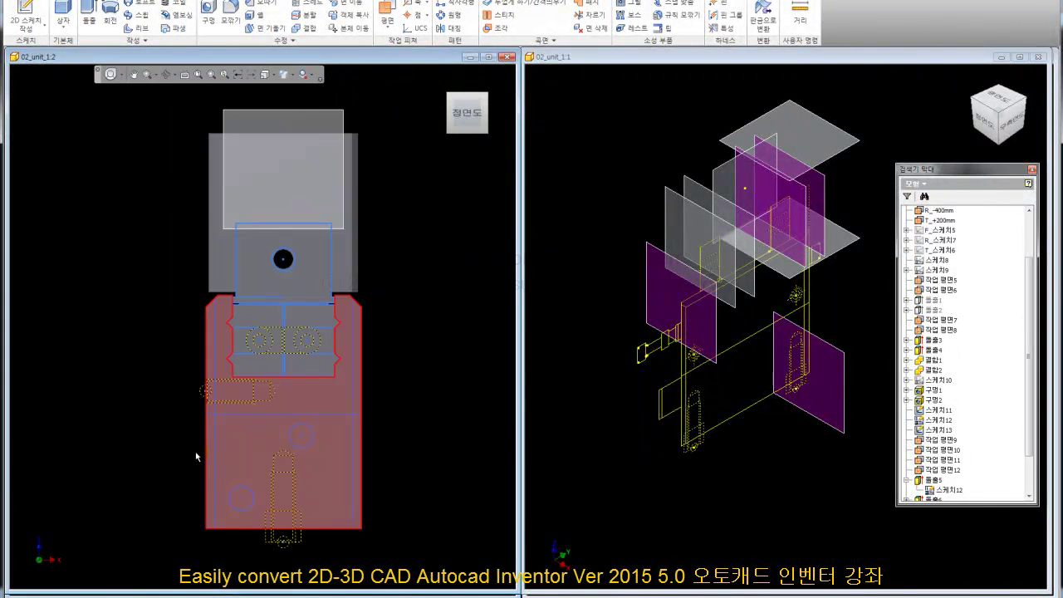
pyautogui.click(302, 340)
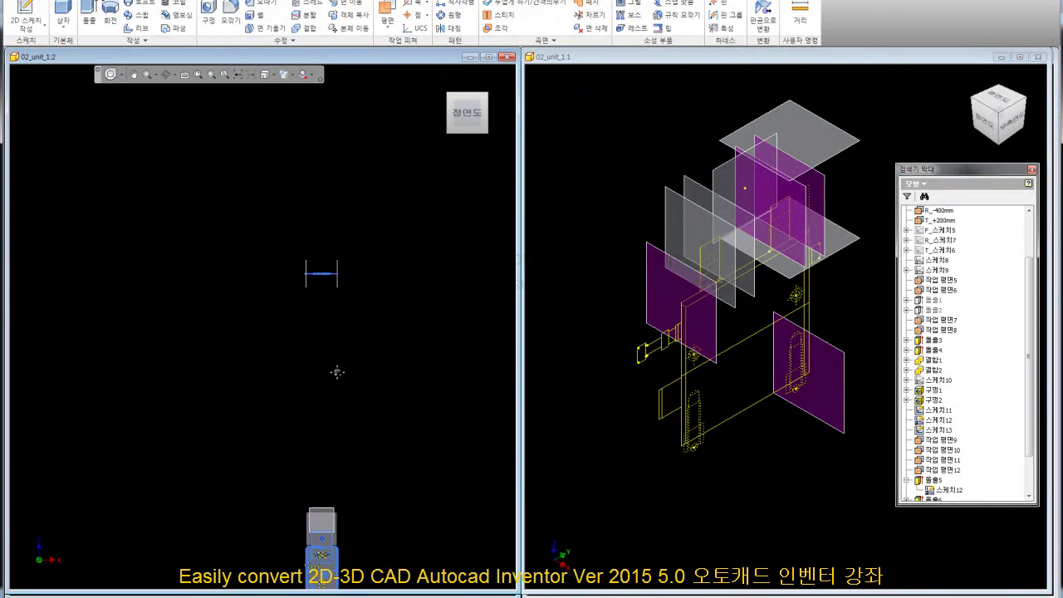
pyautogui.click(467, 83)
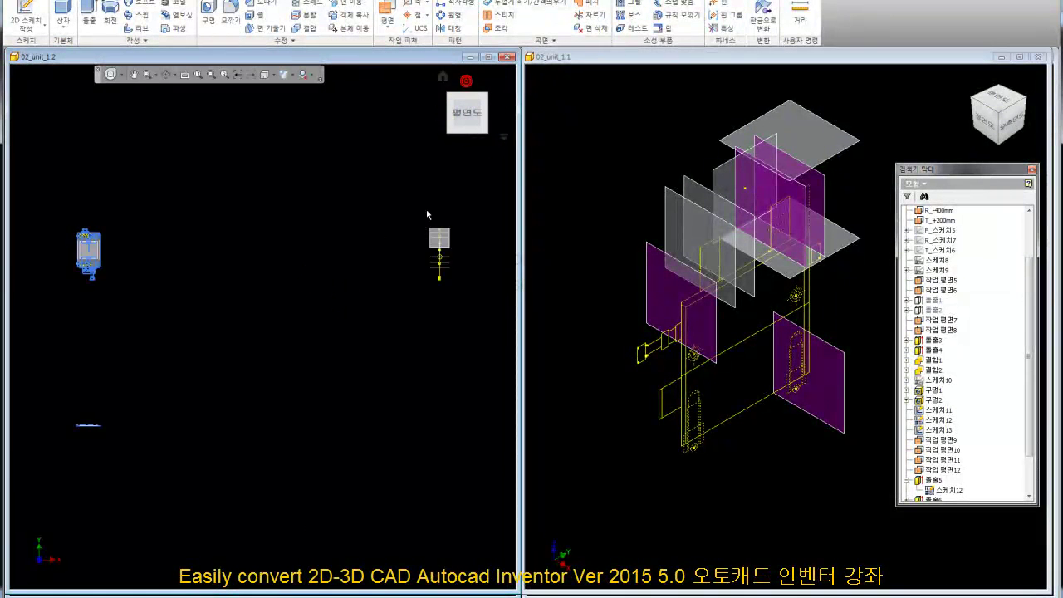
pyautogui.scroll(-5, 95, 264)
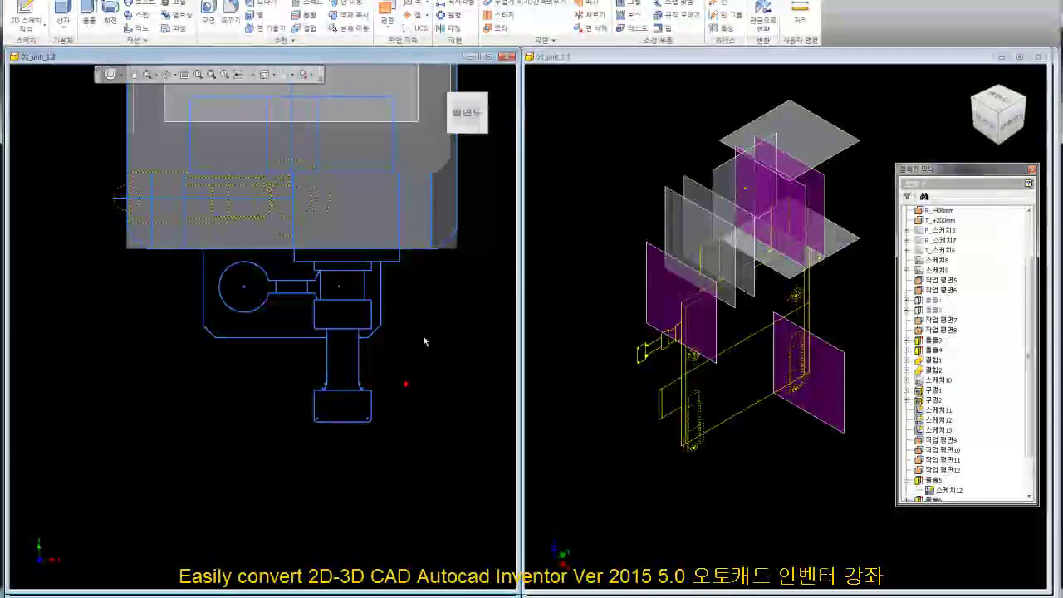
pyautogui.click(382, 306)
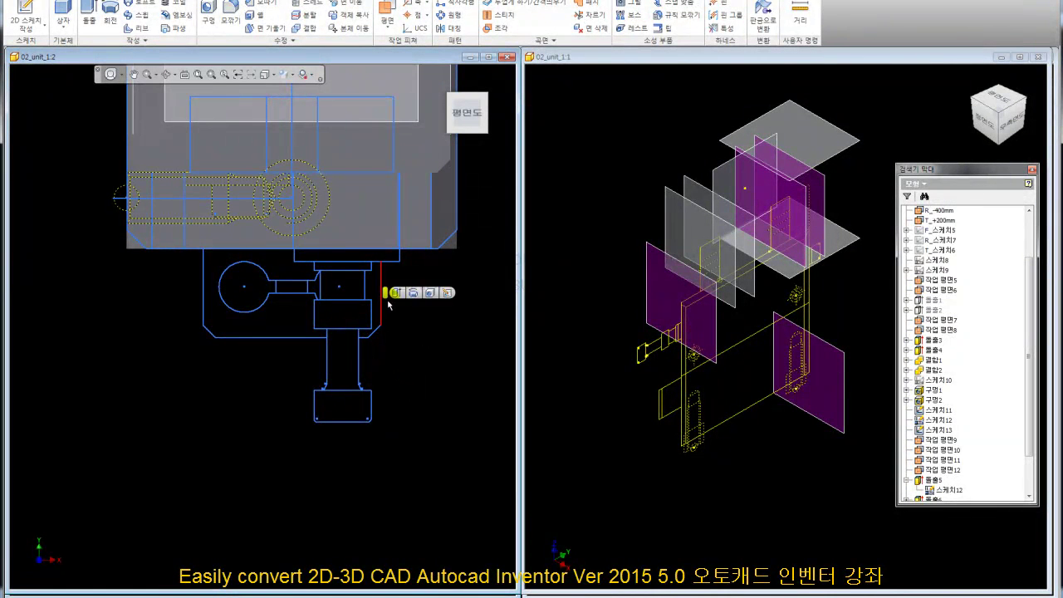
# - In the edge's sketch, draw a line up from the bottom edge, then finish the sketch
pyautogui.click(443, 292)
pyautogui.click(19, 10)
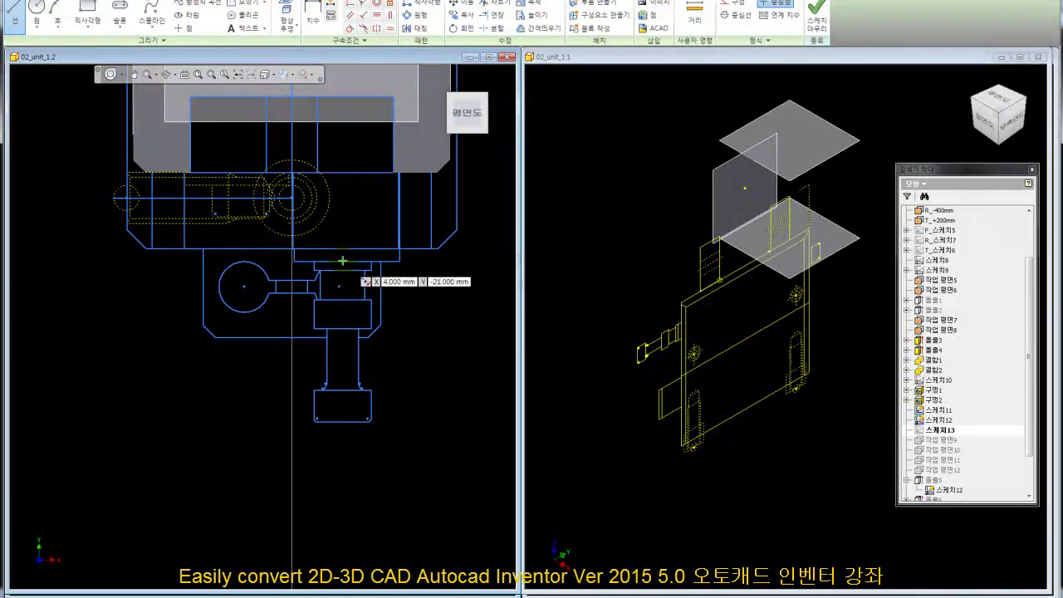
pyautogui.click(340, 421)
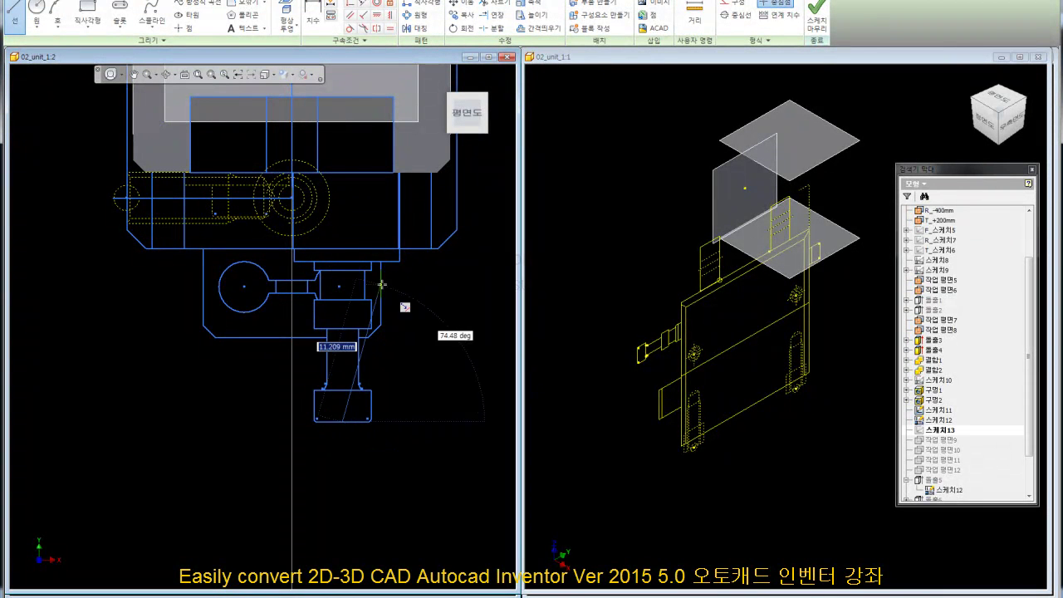
pyautogui.doubleClick(342, 262)
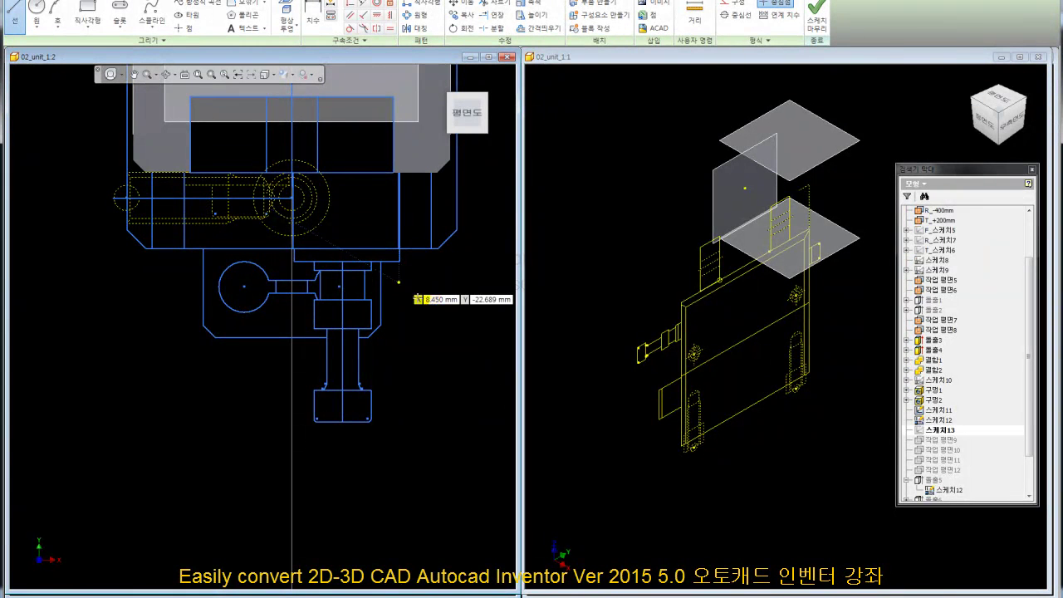
pyautogui.rightClick(410, 291)
pyautogui.click(362, 284)
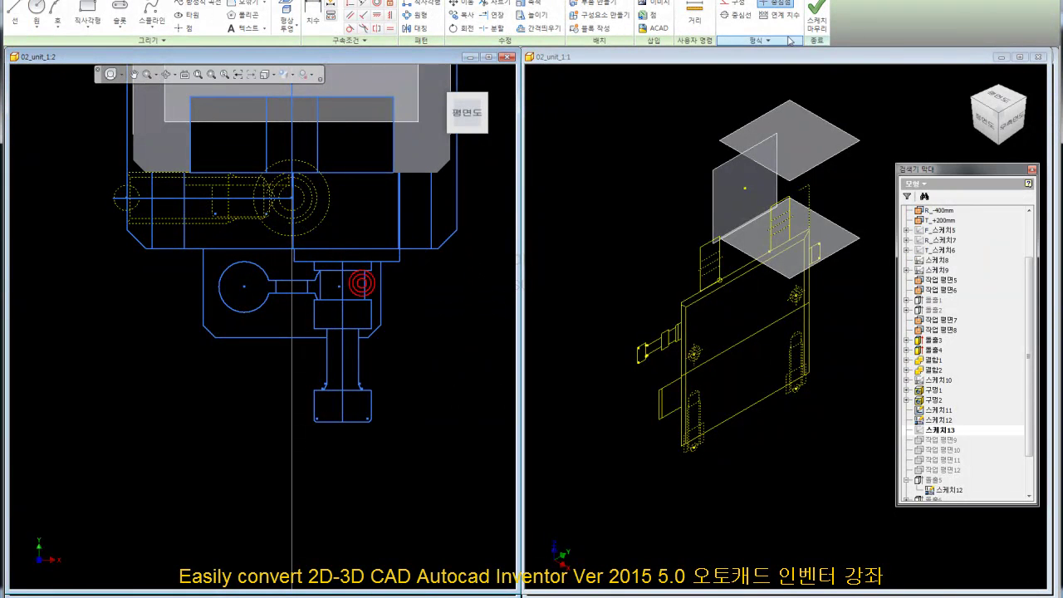
pyautogui.click(816, 15)
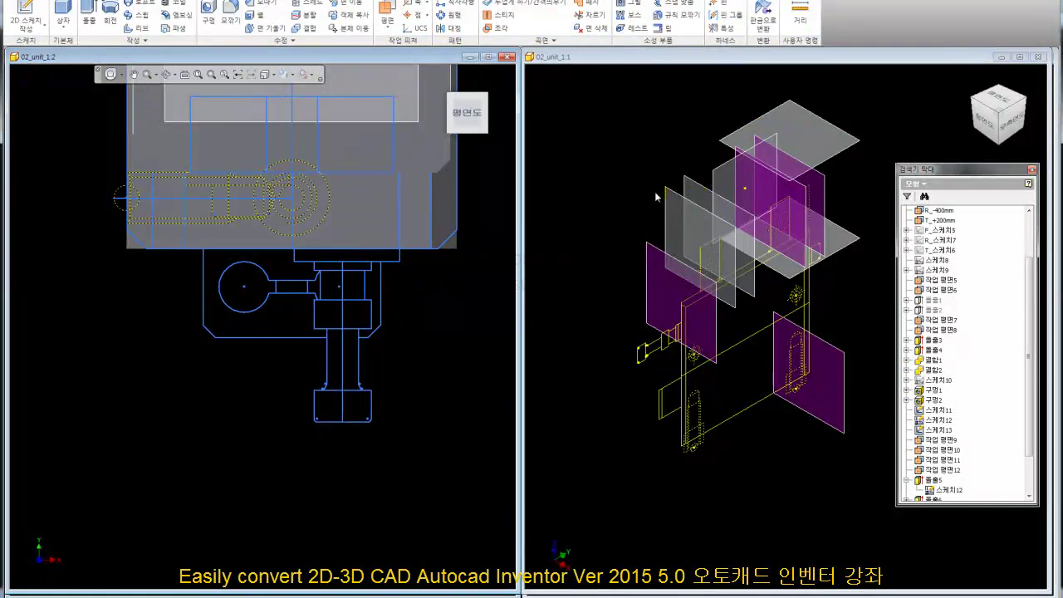
pyautogui.click(574, 220)
pyautogui.click(567, 212)
pyautogui.click(109, 10)
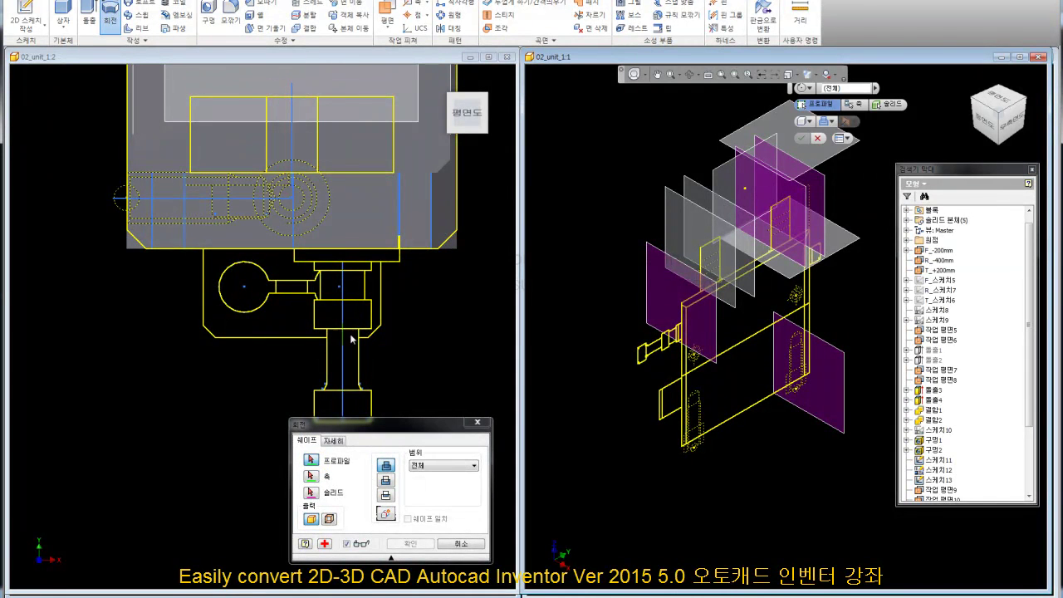
pyautogui.scroll(-2, 267, 315)
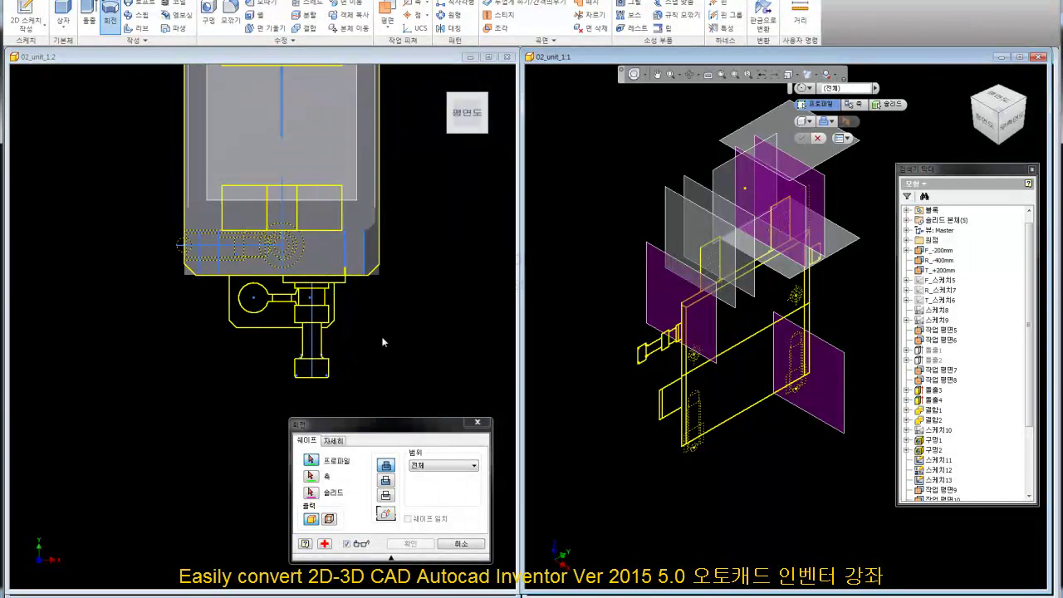
pyautogui.click(378, 59)
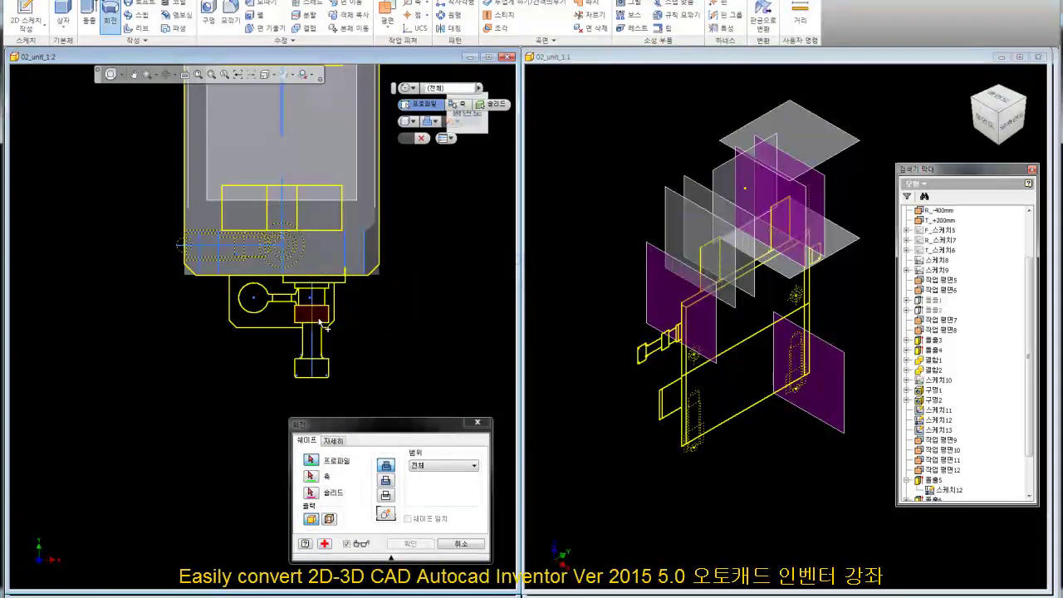
pyautogui.scroll(2, 307, 311)
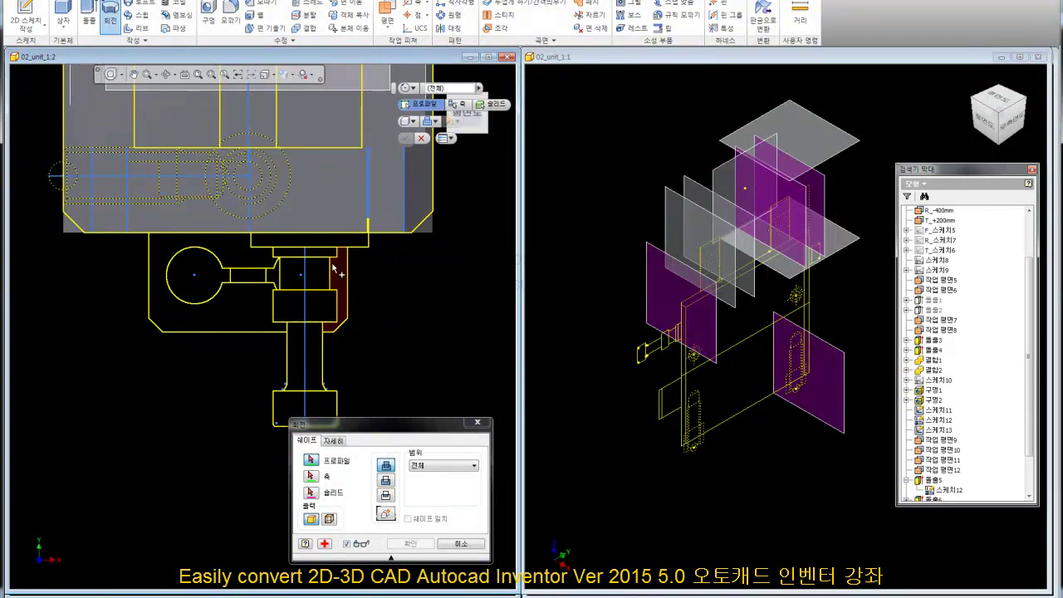
pyautogui.moveTo(358, 333); pyautogui.dragTo(368, 302, button='middle')
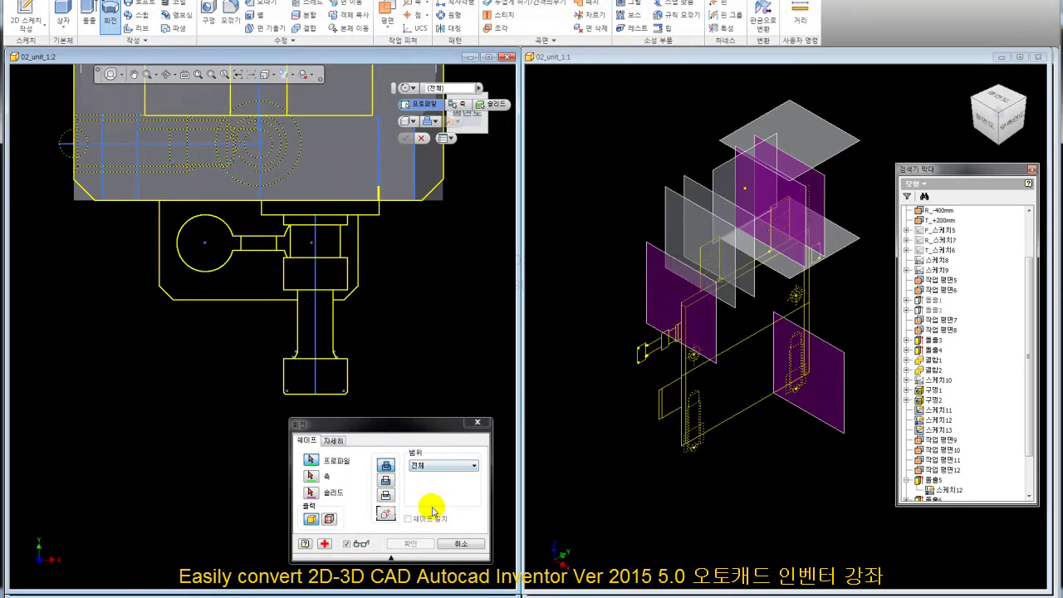
pyautogui.click(461, 545)
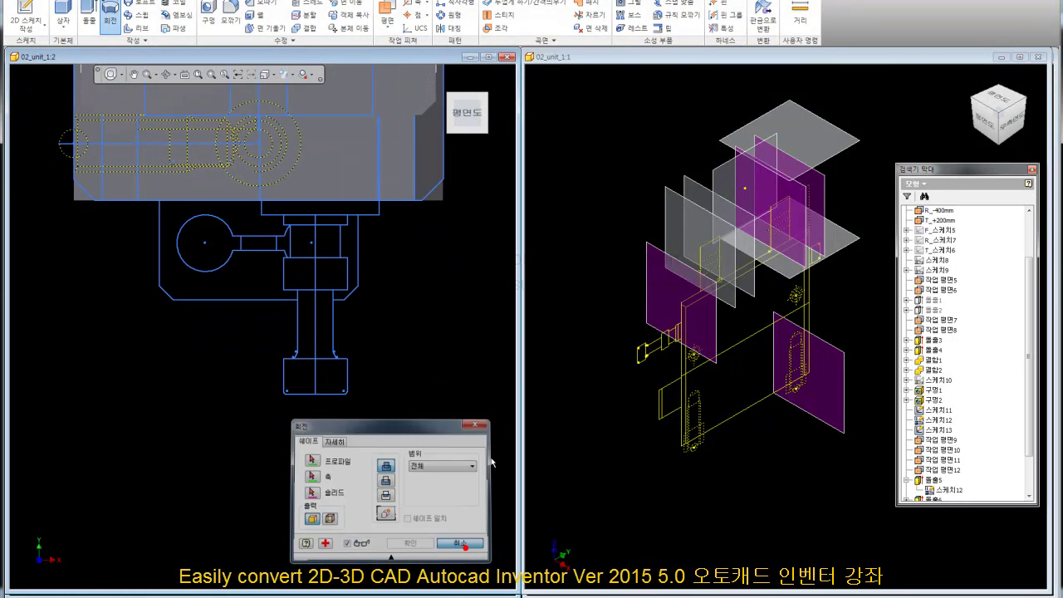
pyautogui.click(333, 265)
# - Reopen the shaft sketch and trim its internal crossing lines into one stepped outline
pyautogui.click(398, 253)
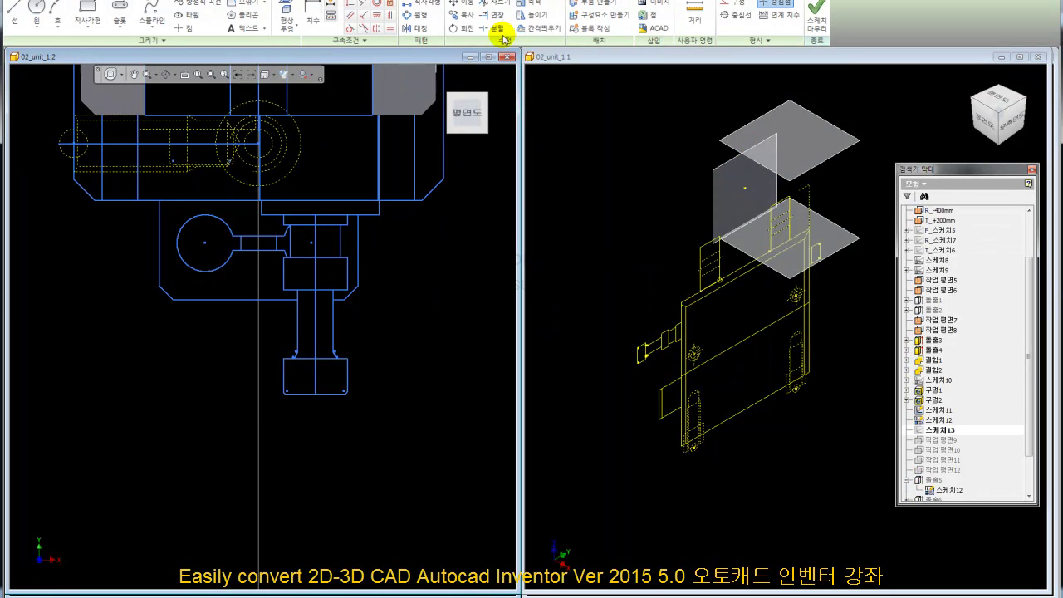
pyautogui.click(490, 3)
pyautogui.scroll(3, 296, 249)
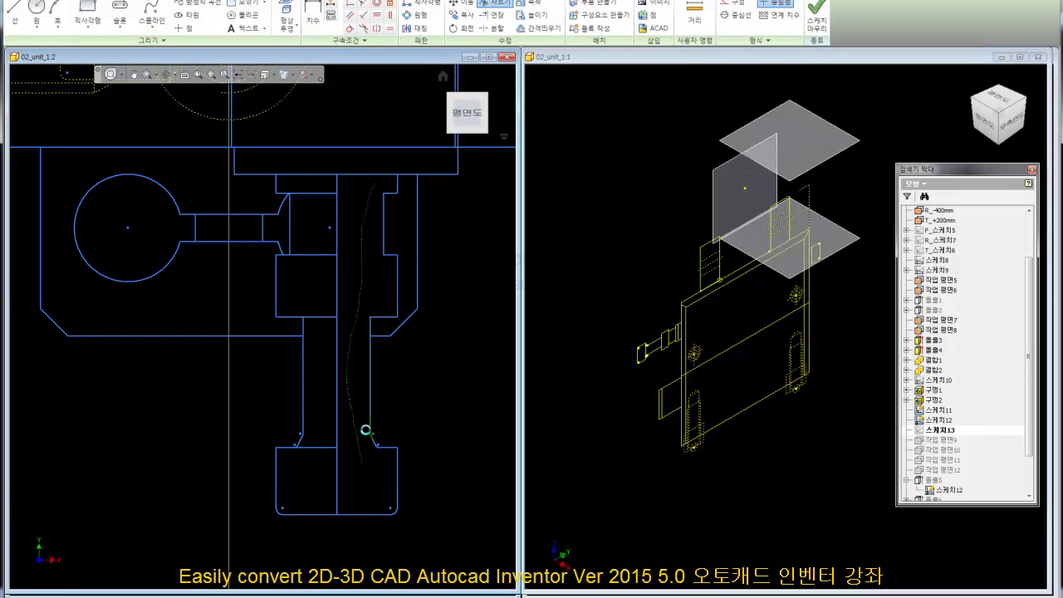
pyautogui.rightClick(448, 373)
pyautogui.click(410, 367)
# - Revolve the shaft region around the axis edge as a Solid
pyautogui.click(818, 15)
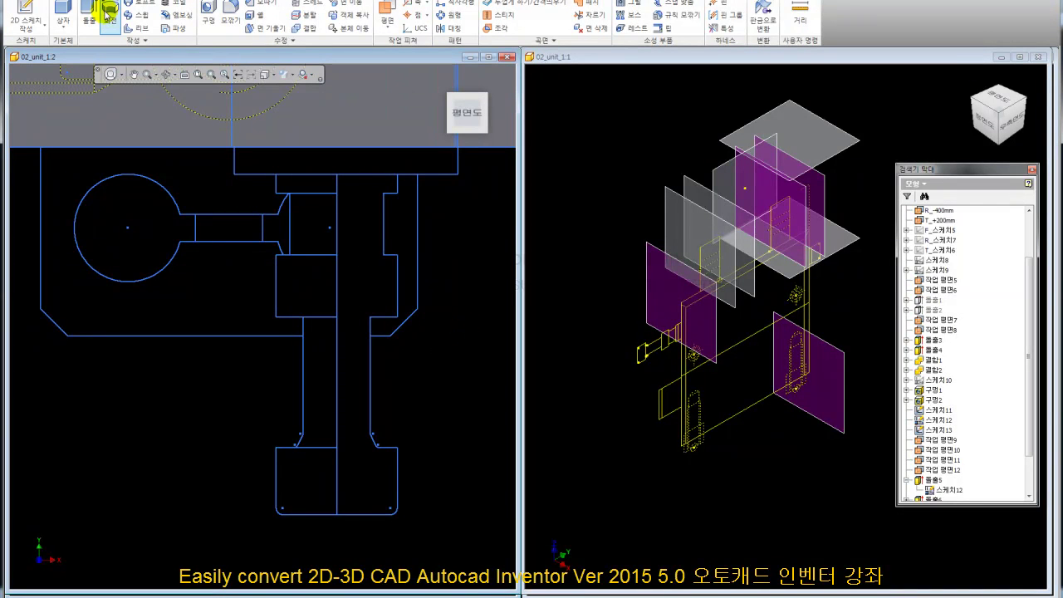
pyautogui.click(381, 280)
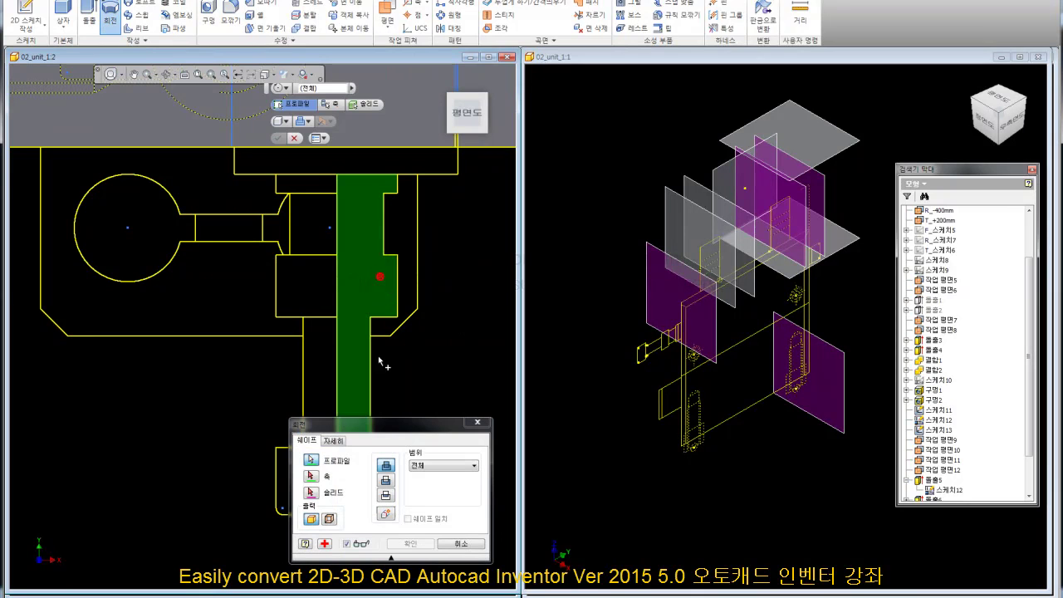
pyautogui.click(338, 238)
pyautogui.click(385, 514)
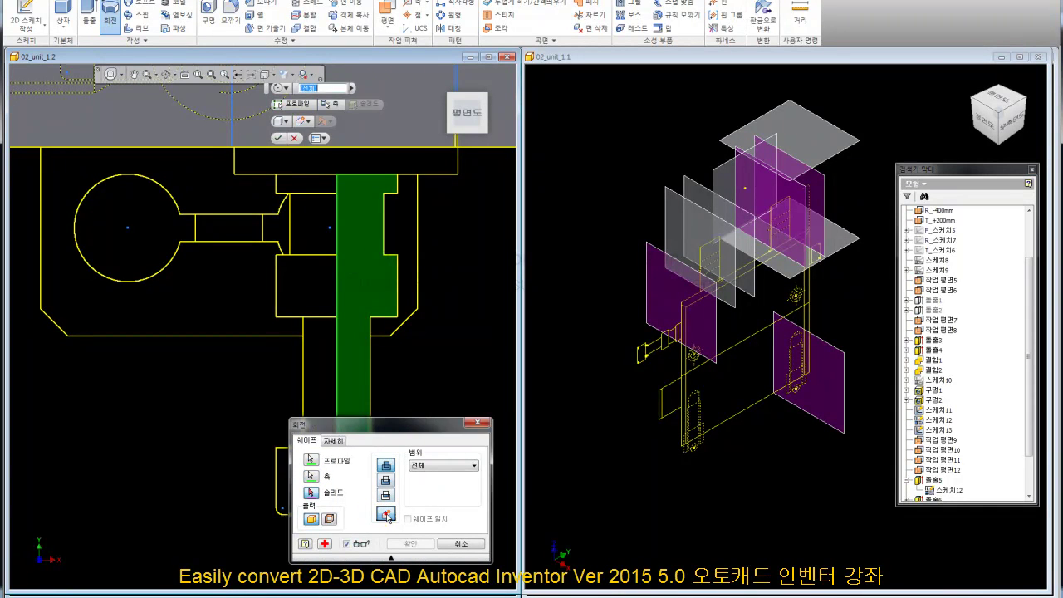
pyautogui.click(421, 546)
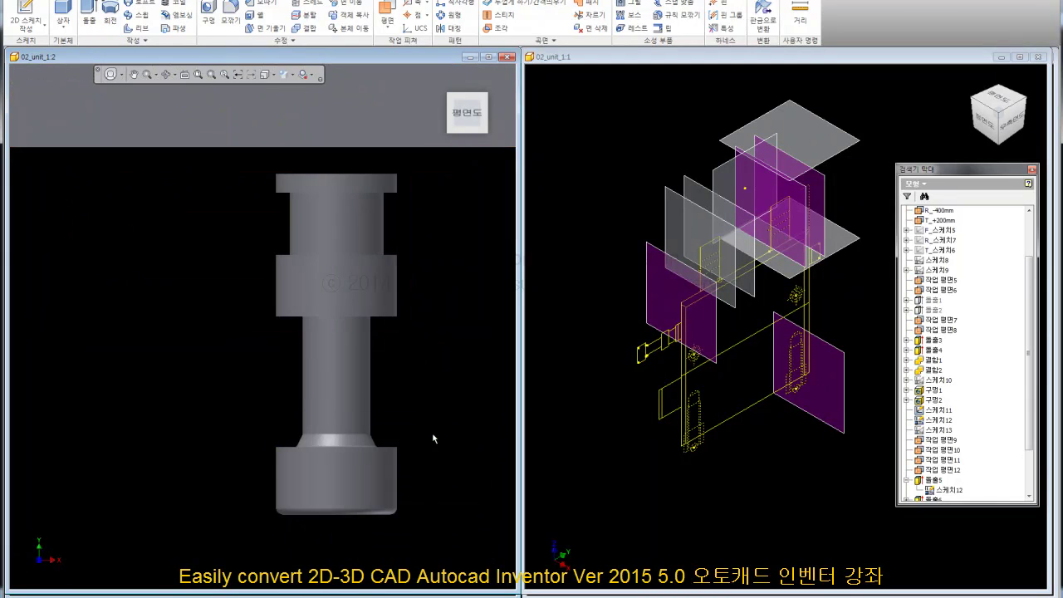
pyautogui.scroll(-4, 382, 400)
pyautogui.scroll(2, 349, 391)
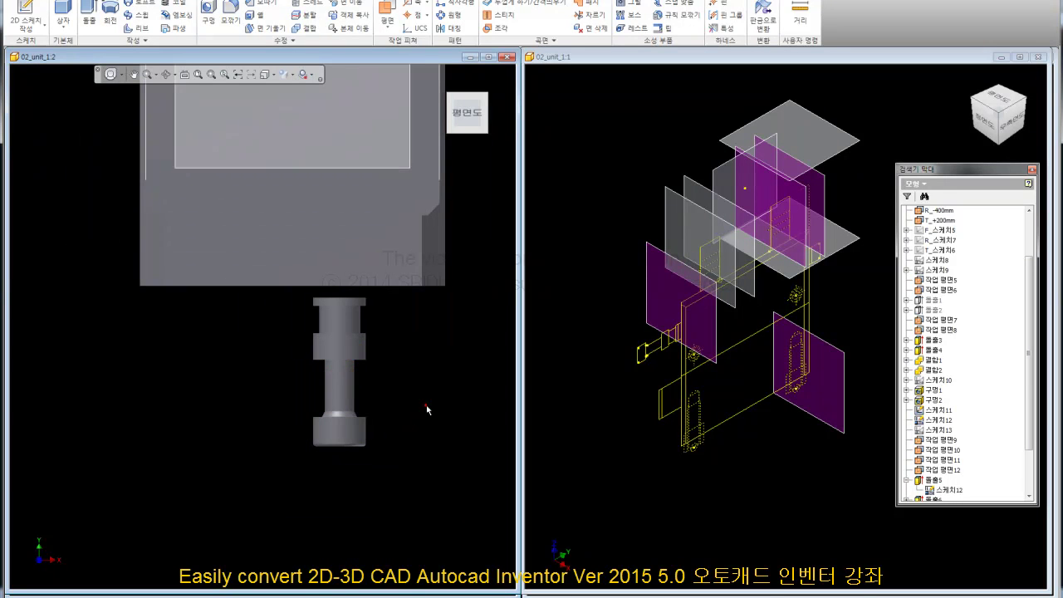
# - Turn on visibility of the 스케치13 shaft sketch
pyautogui.scroll(-2, 980, 448)
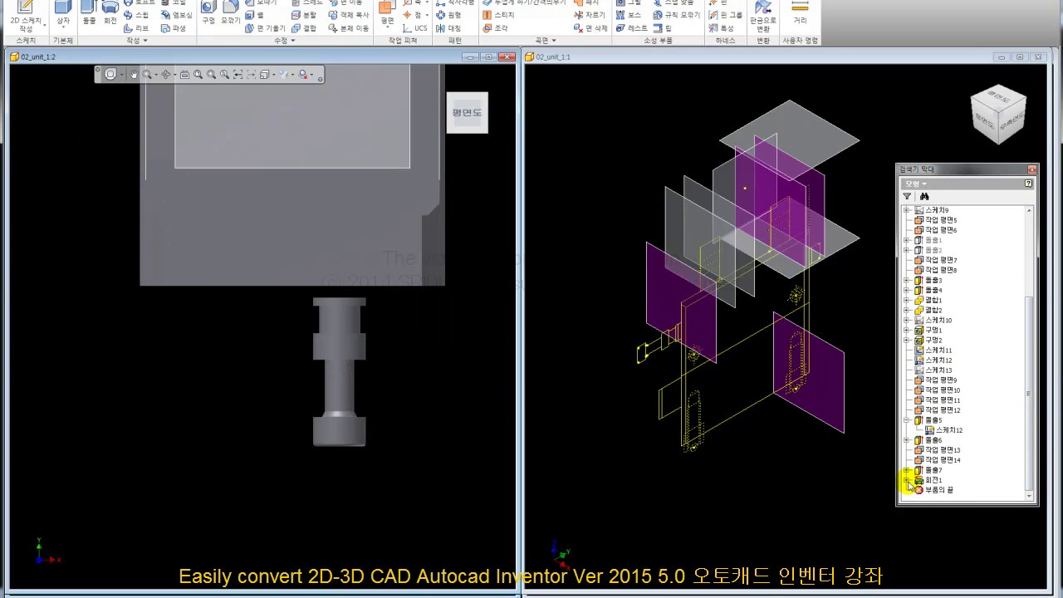
pyautogui.rightClick(936, 488)
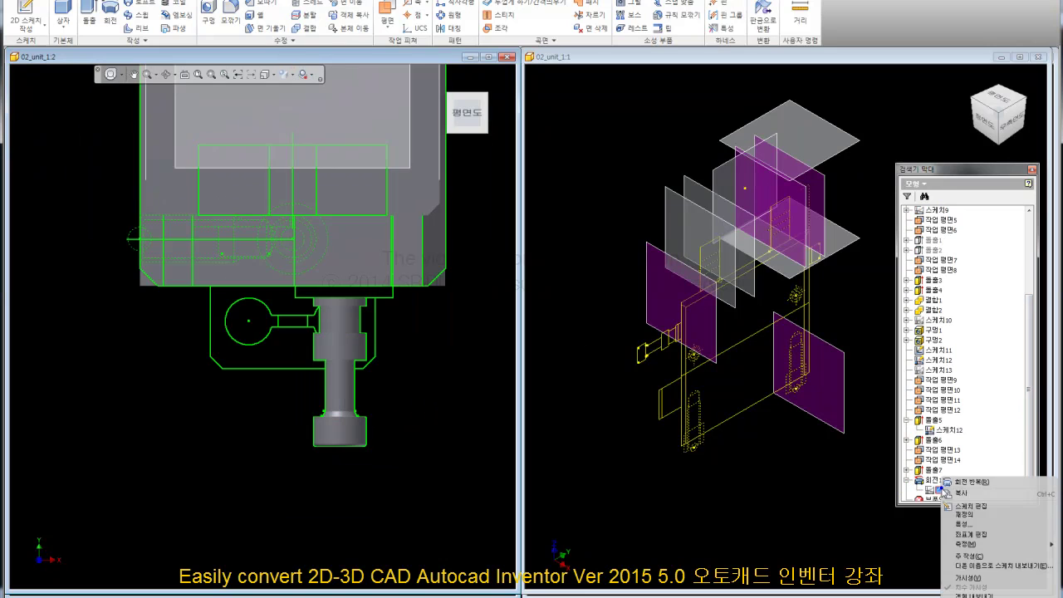
pyautogui.click(965, 575)
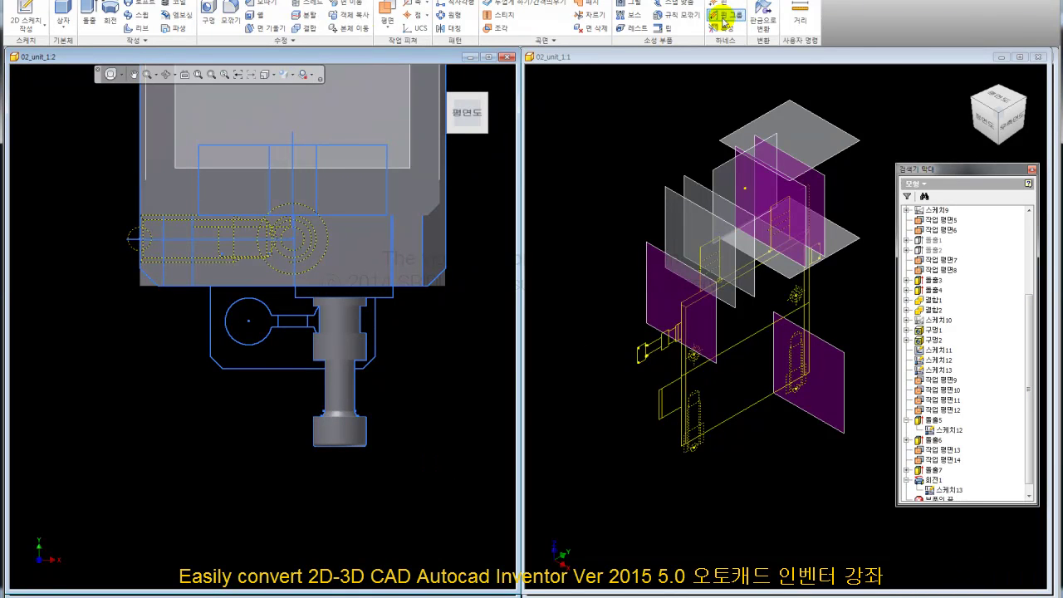
# - Measure a point in the right viewport, reading X 4, Y -200, Z -28.6 mm
pyautogui.click(799, 10)
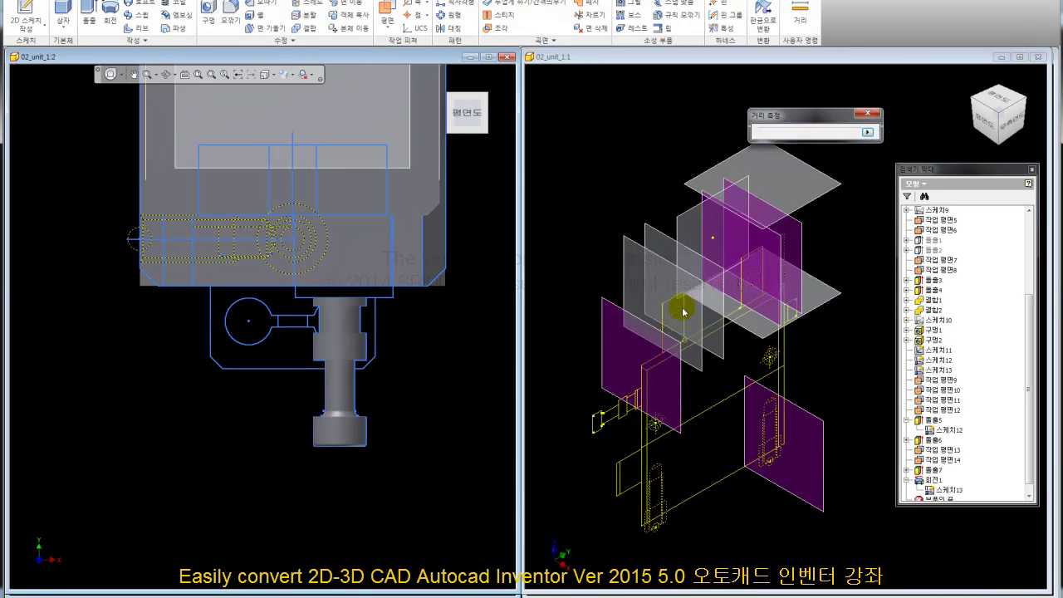
pyautogui.scroll(-5, 683, 304)
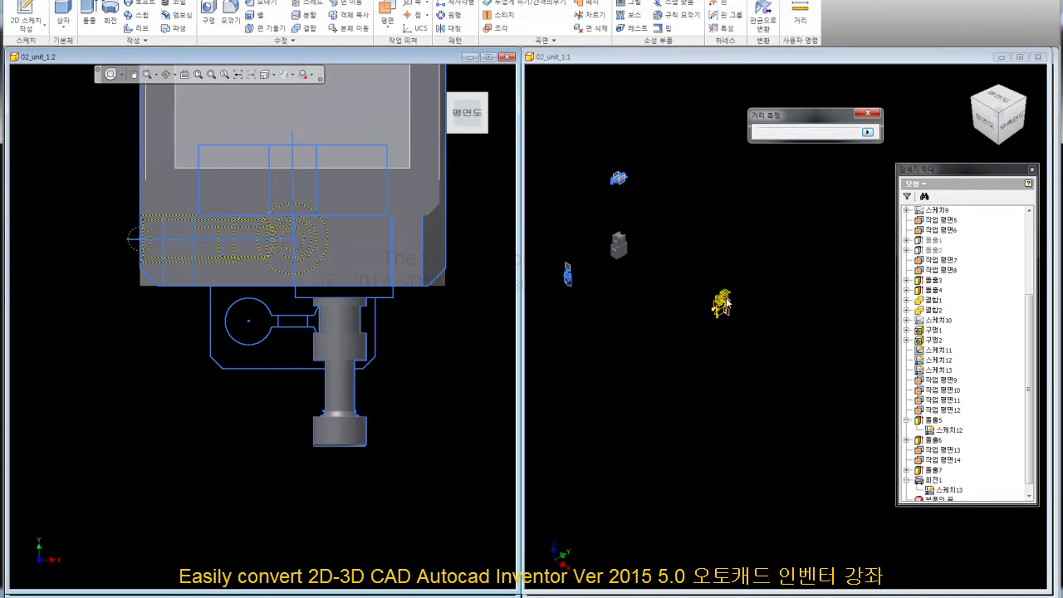
pyautogui.scroll(3, 728, 303)
pyautogui.scroll(2, 748, 270)
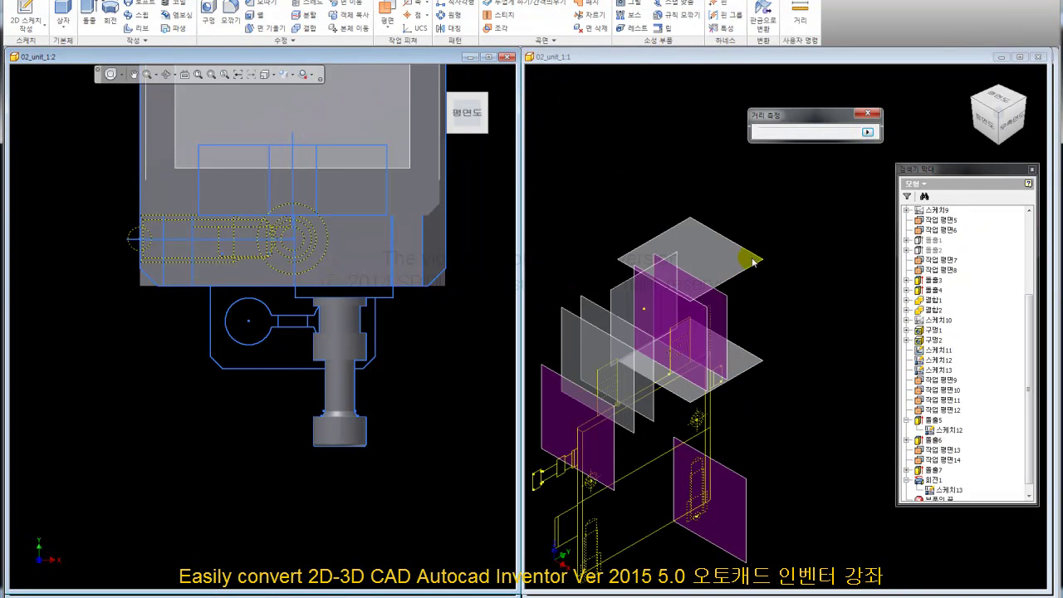
pyautogui.click(791, 306)
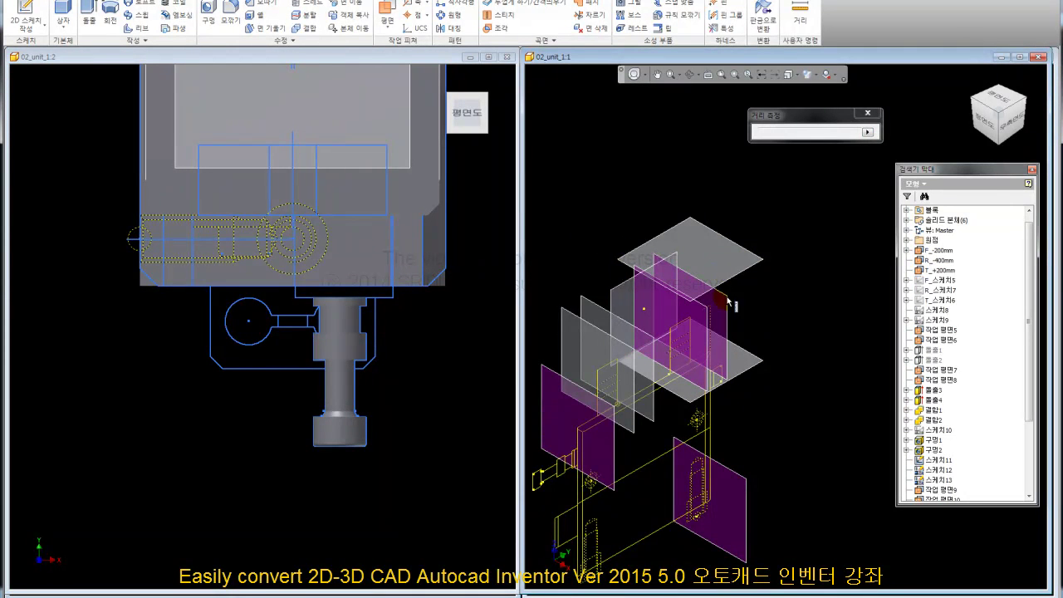
pyautogui.scroll(-5, 728, 301)
pyautogui.scroll(3, 736, 299)
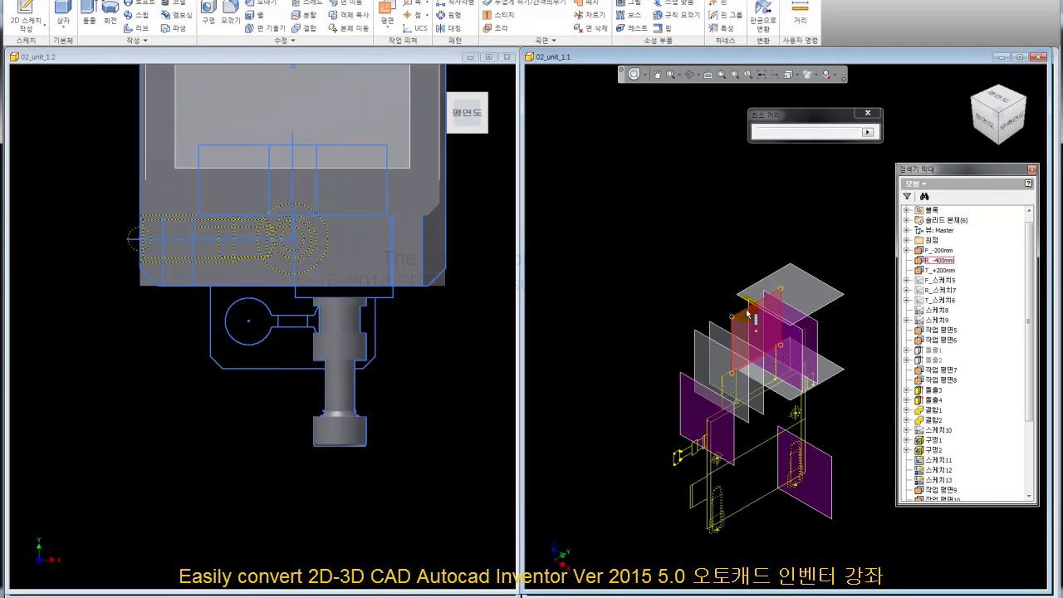
pyautogui.scroll(-5, 748, 315)
pyautogui.scroll(5, 570, 283)
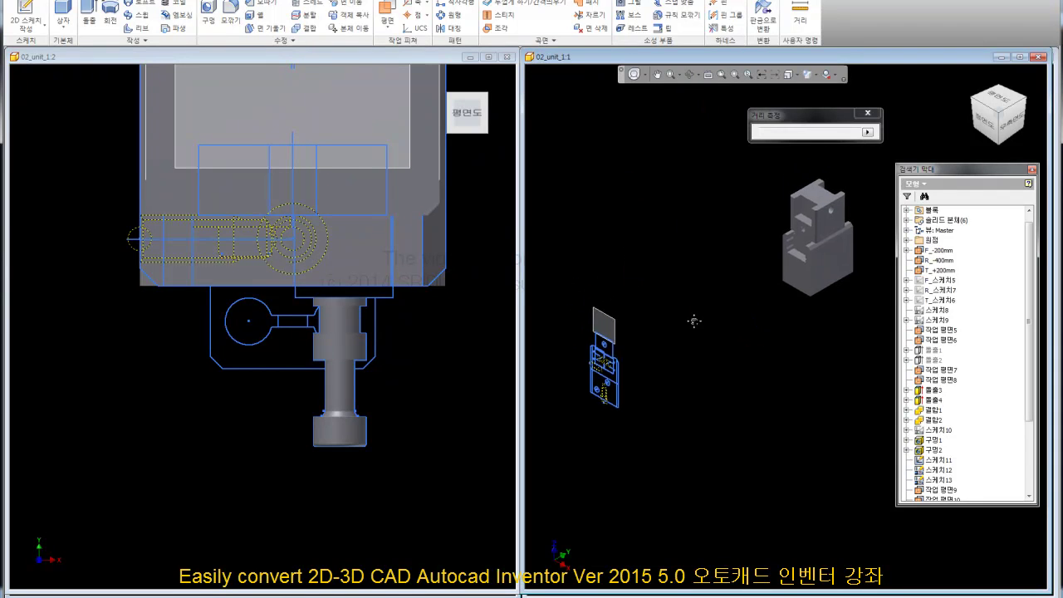
pyautogui.scroll(2, 611, 386)
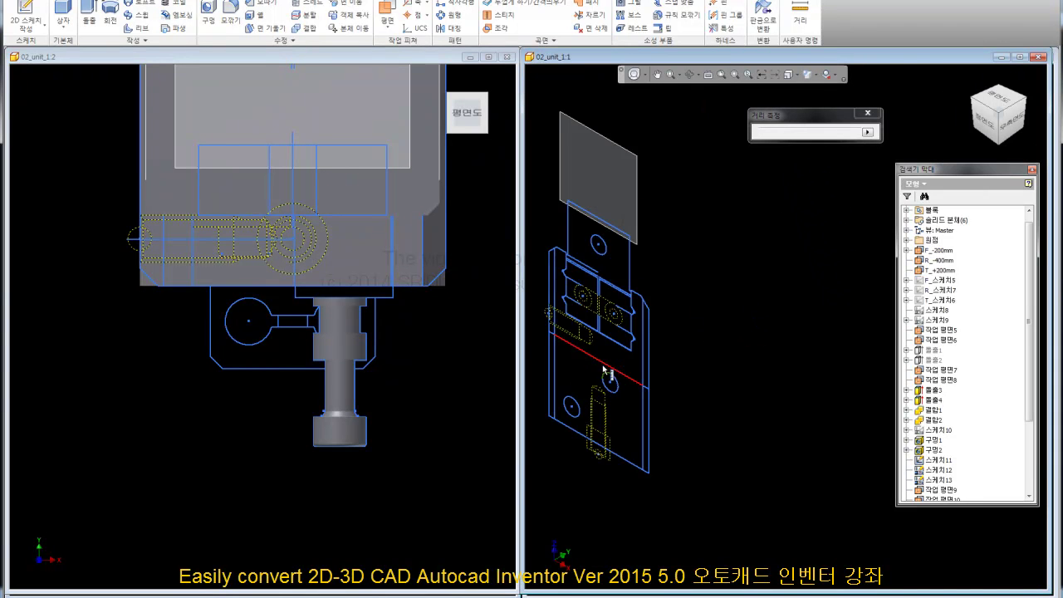
pyautogui.scroll(3, 615, 332)
pyautogui.click(616, 311)
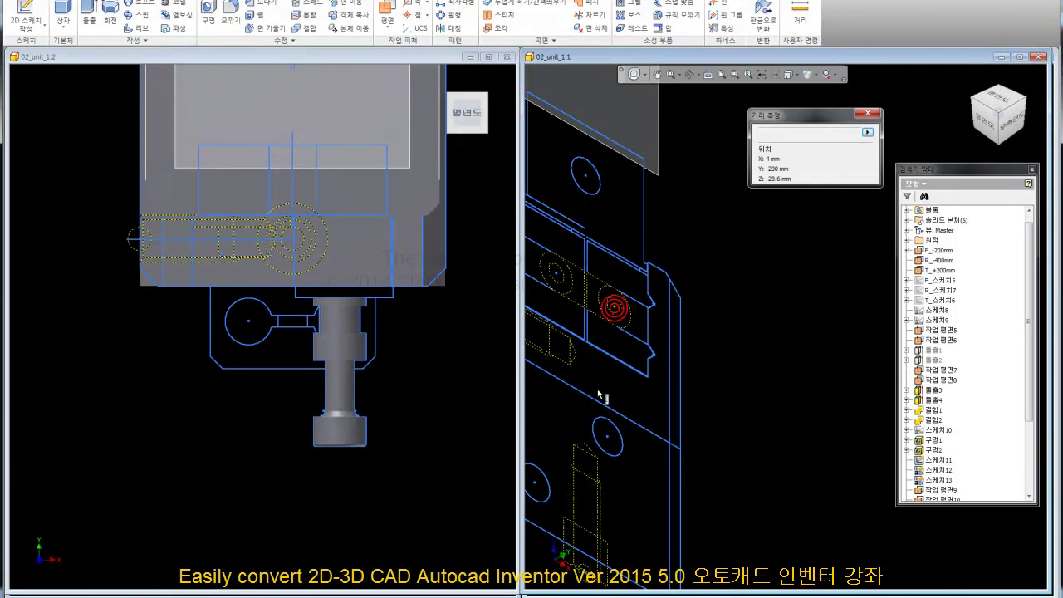